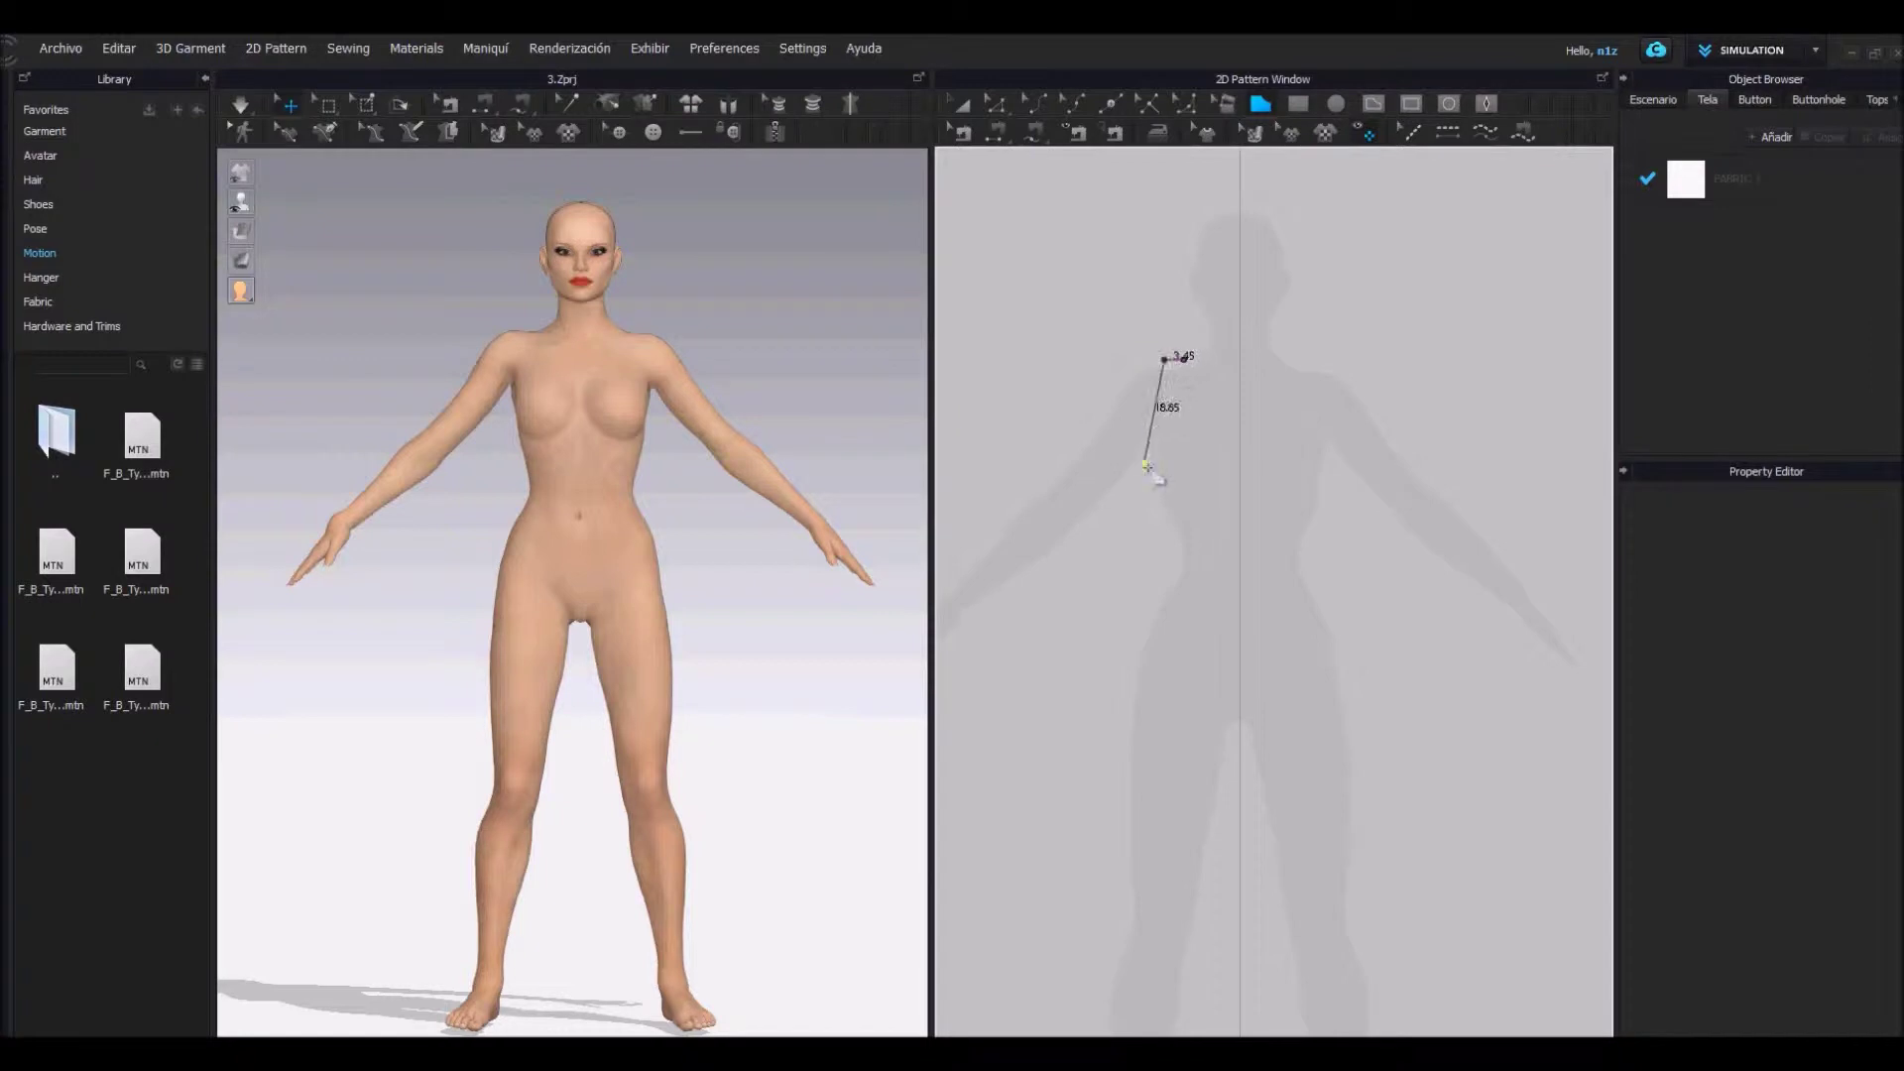
# Finish the half front bodice polygon, about 48 cm along the centre line, and unfold it across that line
pyautogui.scroll(1, 1170, 563)
pyautogui.moveTo(1170, 562); pyautogui.dragTo(1170, 522, button='middle')
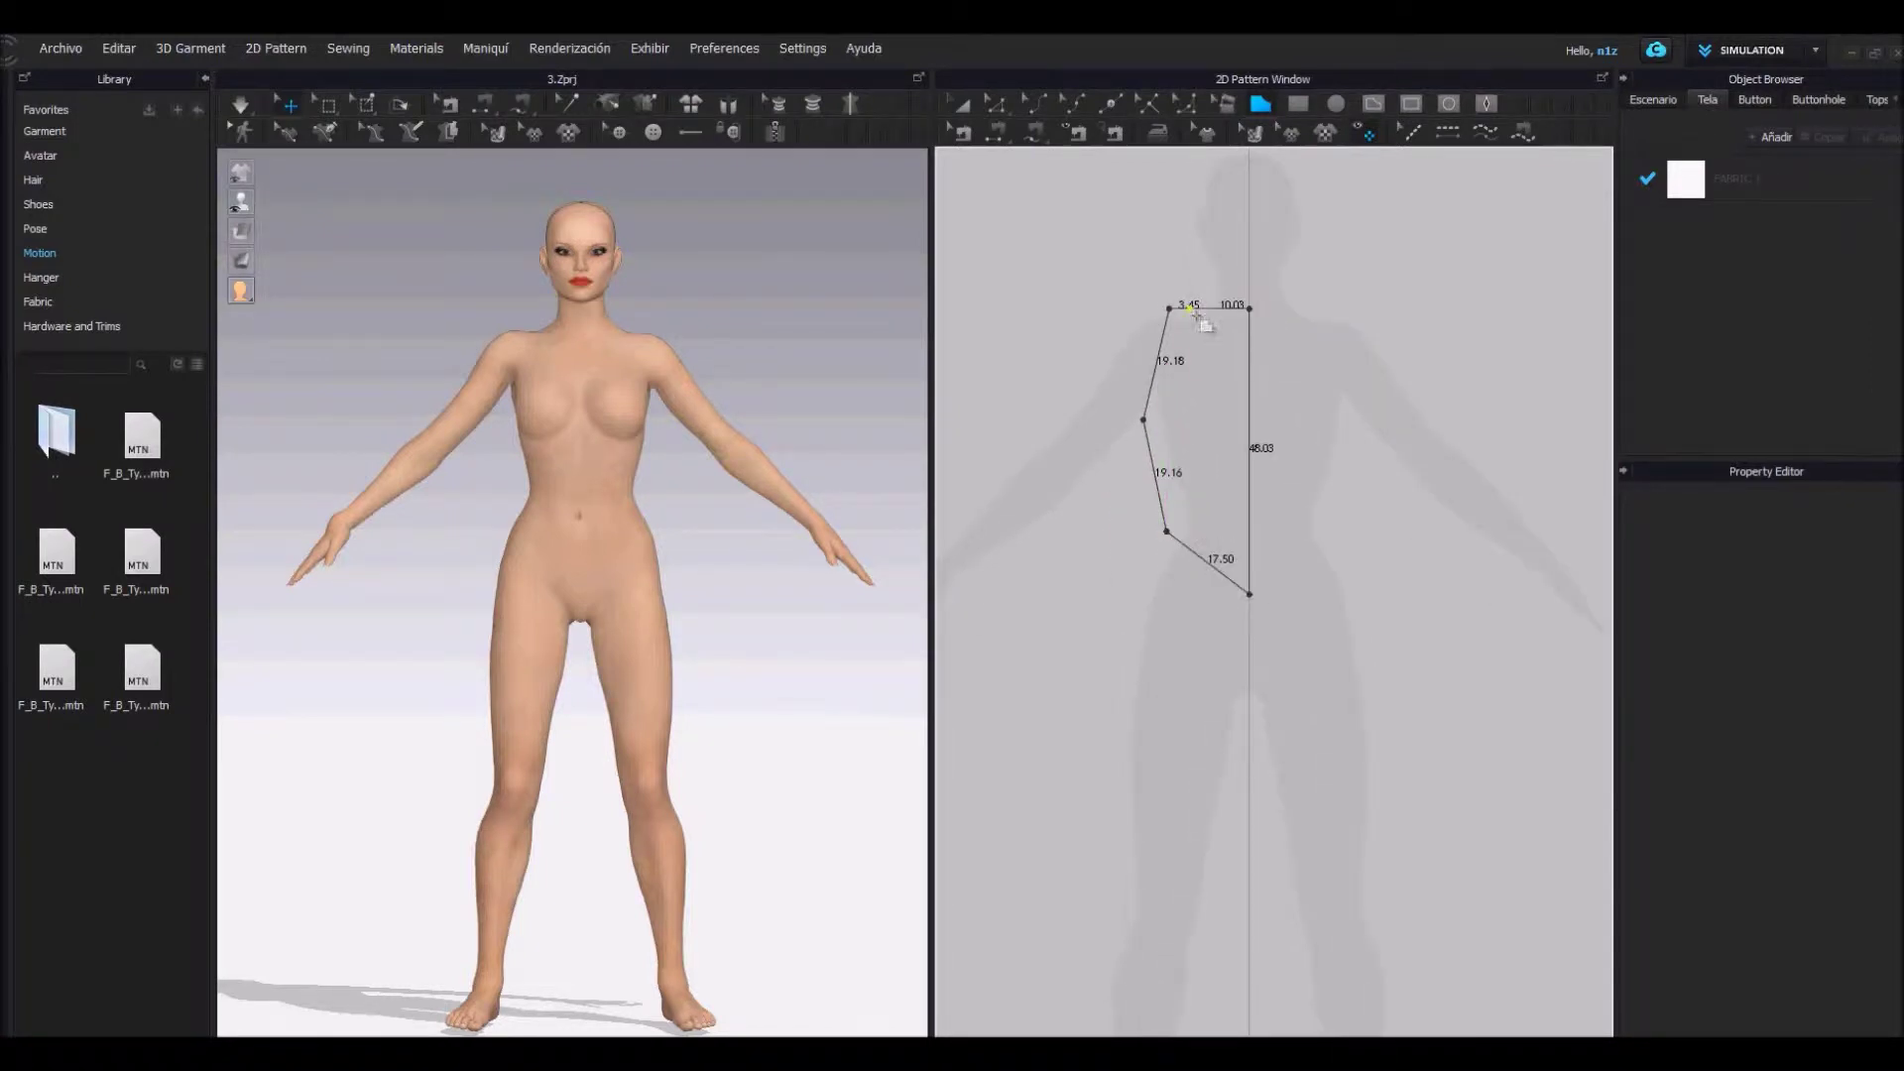
pyautogui.press('z')
pyautogui.click(1252, 443)
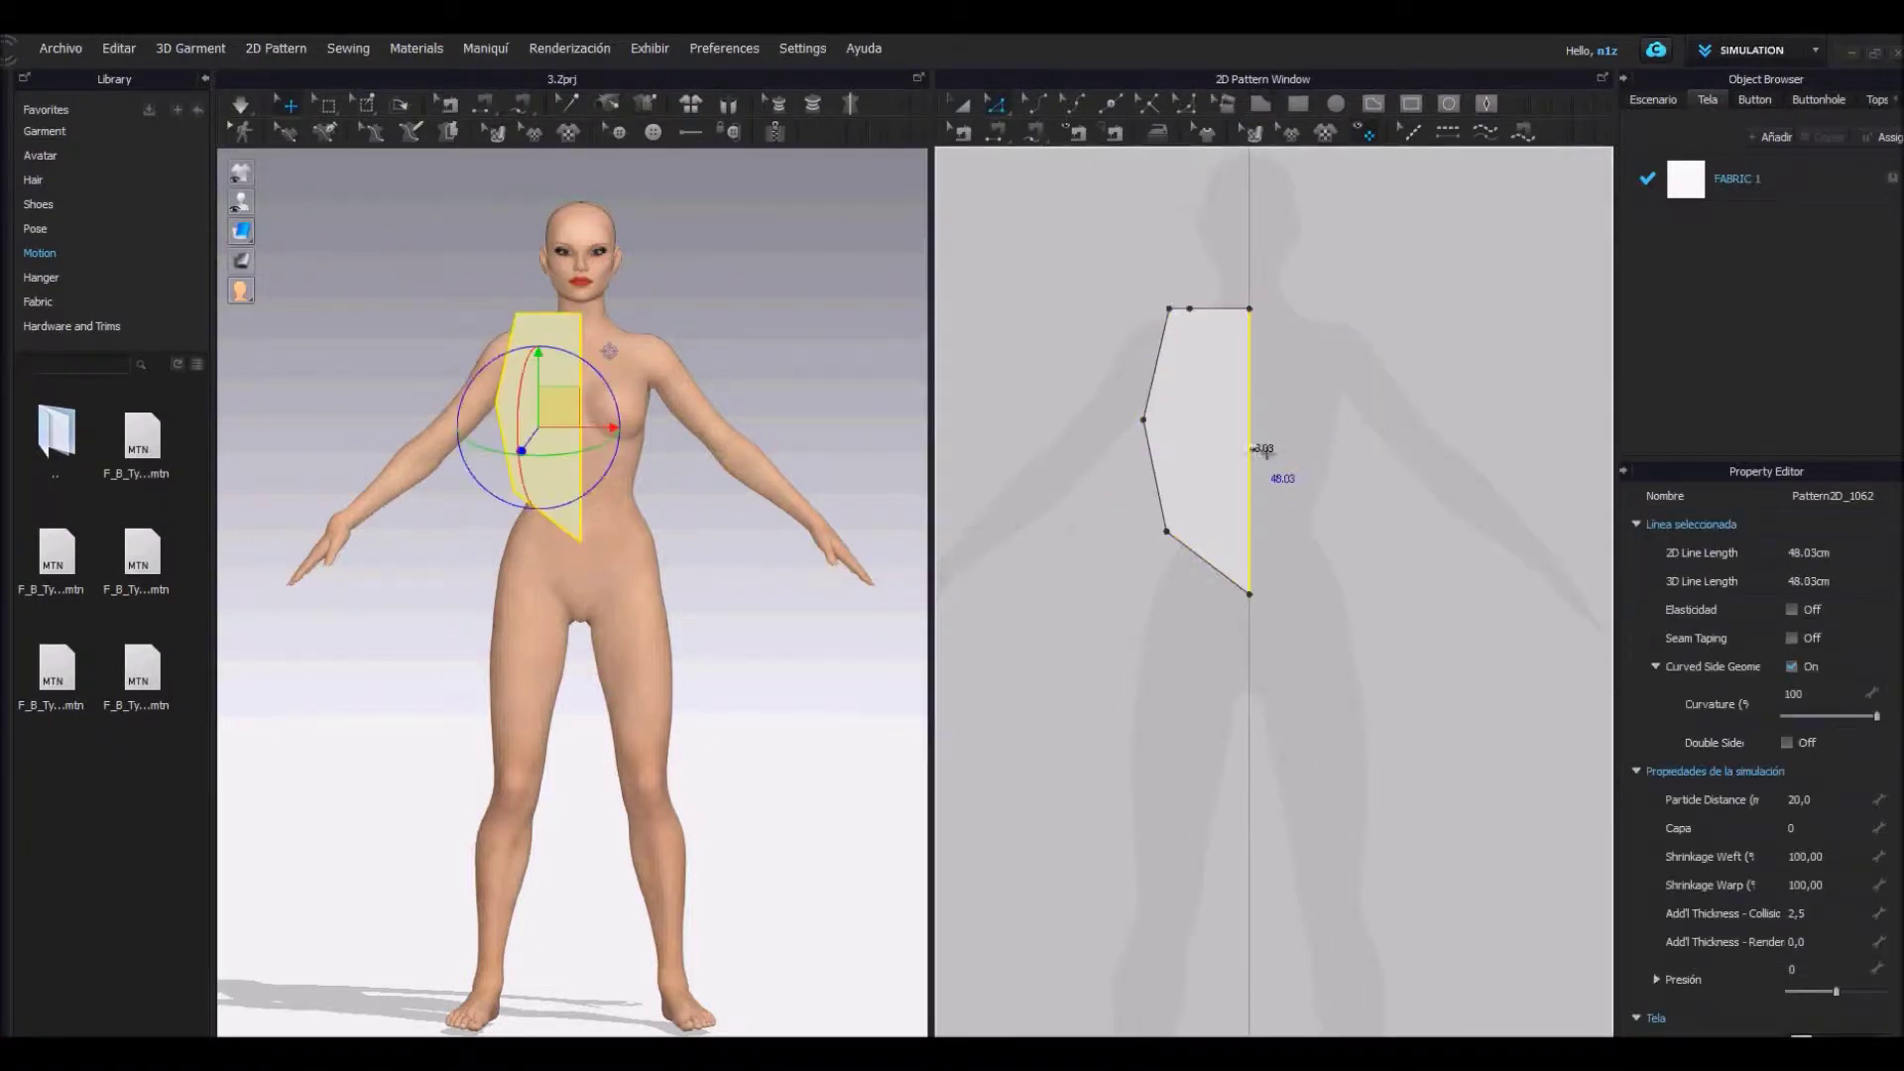
pyautogui.rightClick(1252, 443)
pyautogui.click(1318, 678)
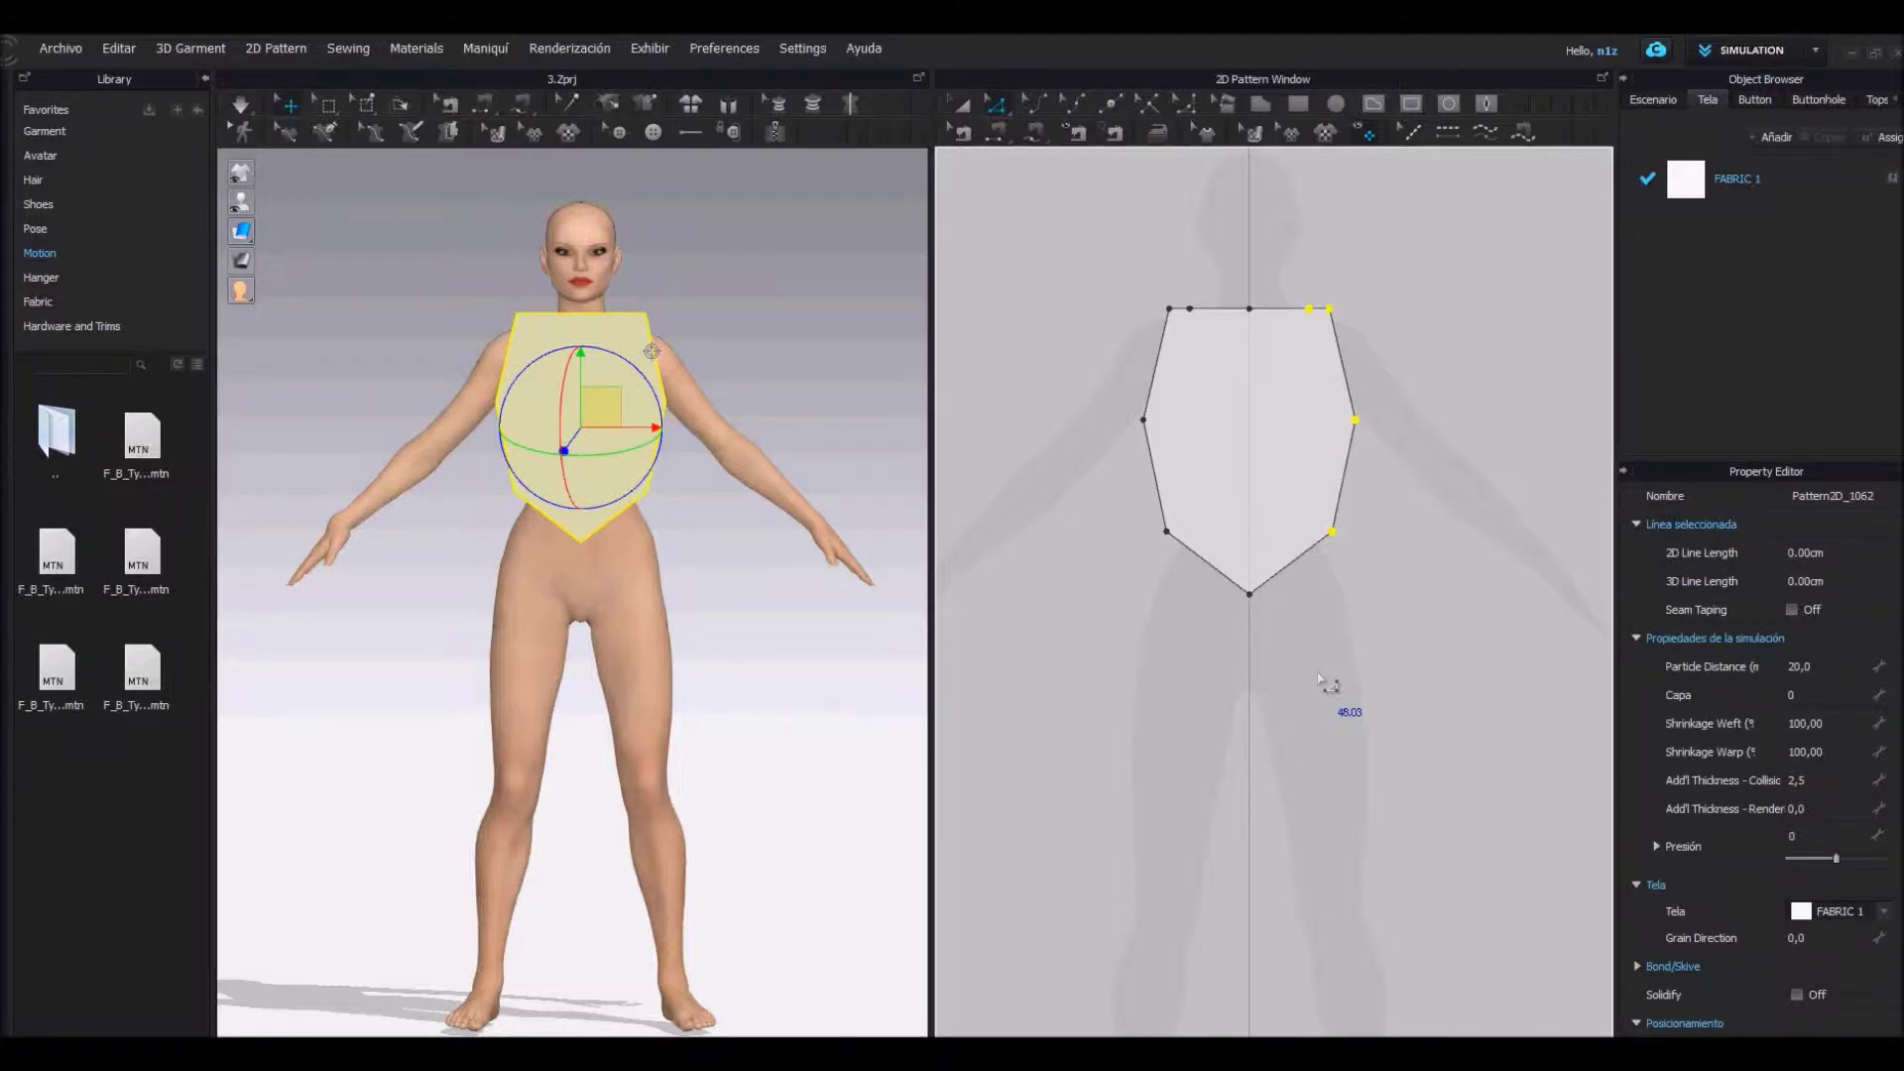
# Duplicate the front bodice pattern and place the copy beside it as the back piece
pyautogui.click(964, 109)
pyautogui.rightClick(1270, 426)
pyautogui.click(1338, 99)
pyautogui.click(1478, 452)
# Move the bodice copy behind the avatar's torso and flip it horizontally
pyautogui.moveTo(747, 642); pyautogui.dragTo(547, 558, button='right')
pyautogui.moveTo(508, 415); pyautogui.dragTo(677, 417)
pyautogui.rightClick(688, 421)
pyautogui.click(782, 485)
pyautogui.moveTo(764, 604); pyautogui.dragTo(965, 658, button='right')
pyautogui.click(669, 512)
# Sew both short shoulder segments of the front bodice to the matching segments of the back bodice
pyautogui.moveTo(1170, 446); pyautogui.dragTo(1142, 520, button='middle')
pyautogui.moveTo(843, 293); pyautogui.dragTo(844, 369, button='right')
pyautogui.click(483, 105)
pyautogui.click(1157, 383)
pyautogui.click(1514, 383)
pyautogui.click(1287, 383)
pyautogui.click(1386, 383)
pyautogui.moveTo(821, 585); pyautogui.dragTo(878, 527, button='right')
# Sew both lower side edges of the front bodice to the matching edges of the back bodice
pyautogui.click(1135, 585)
pyautogui.click(1538, 585)
pyautogui.moveTo(770, 553); pyautogui.dragTo(683, 546, button='right')
pyautogui.click(1308, 585)
pyautogui.click(1364, 585)
# Run the simulation briefly so the sewn bodice drapes on the avatar
pyautogui.moveTo(875, 482); pyautogui.dragTo(920, 484, button='right')
pyautogui.click(241, 105)
pyautogui.click(241, 106)
pyautogui.moveTo(793, 446)
pyautogui.mouseDown(button='right')
pyautogui.moveTo(660, 446)
pyautogui.moveTo(793, 446)
pyautogui.mouseUp(button='right')
# Delete the centre point on the neckline edge of the front and back bodice patterns
pyautogui.scroll(3, 1259, 308)
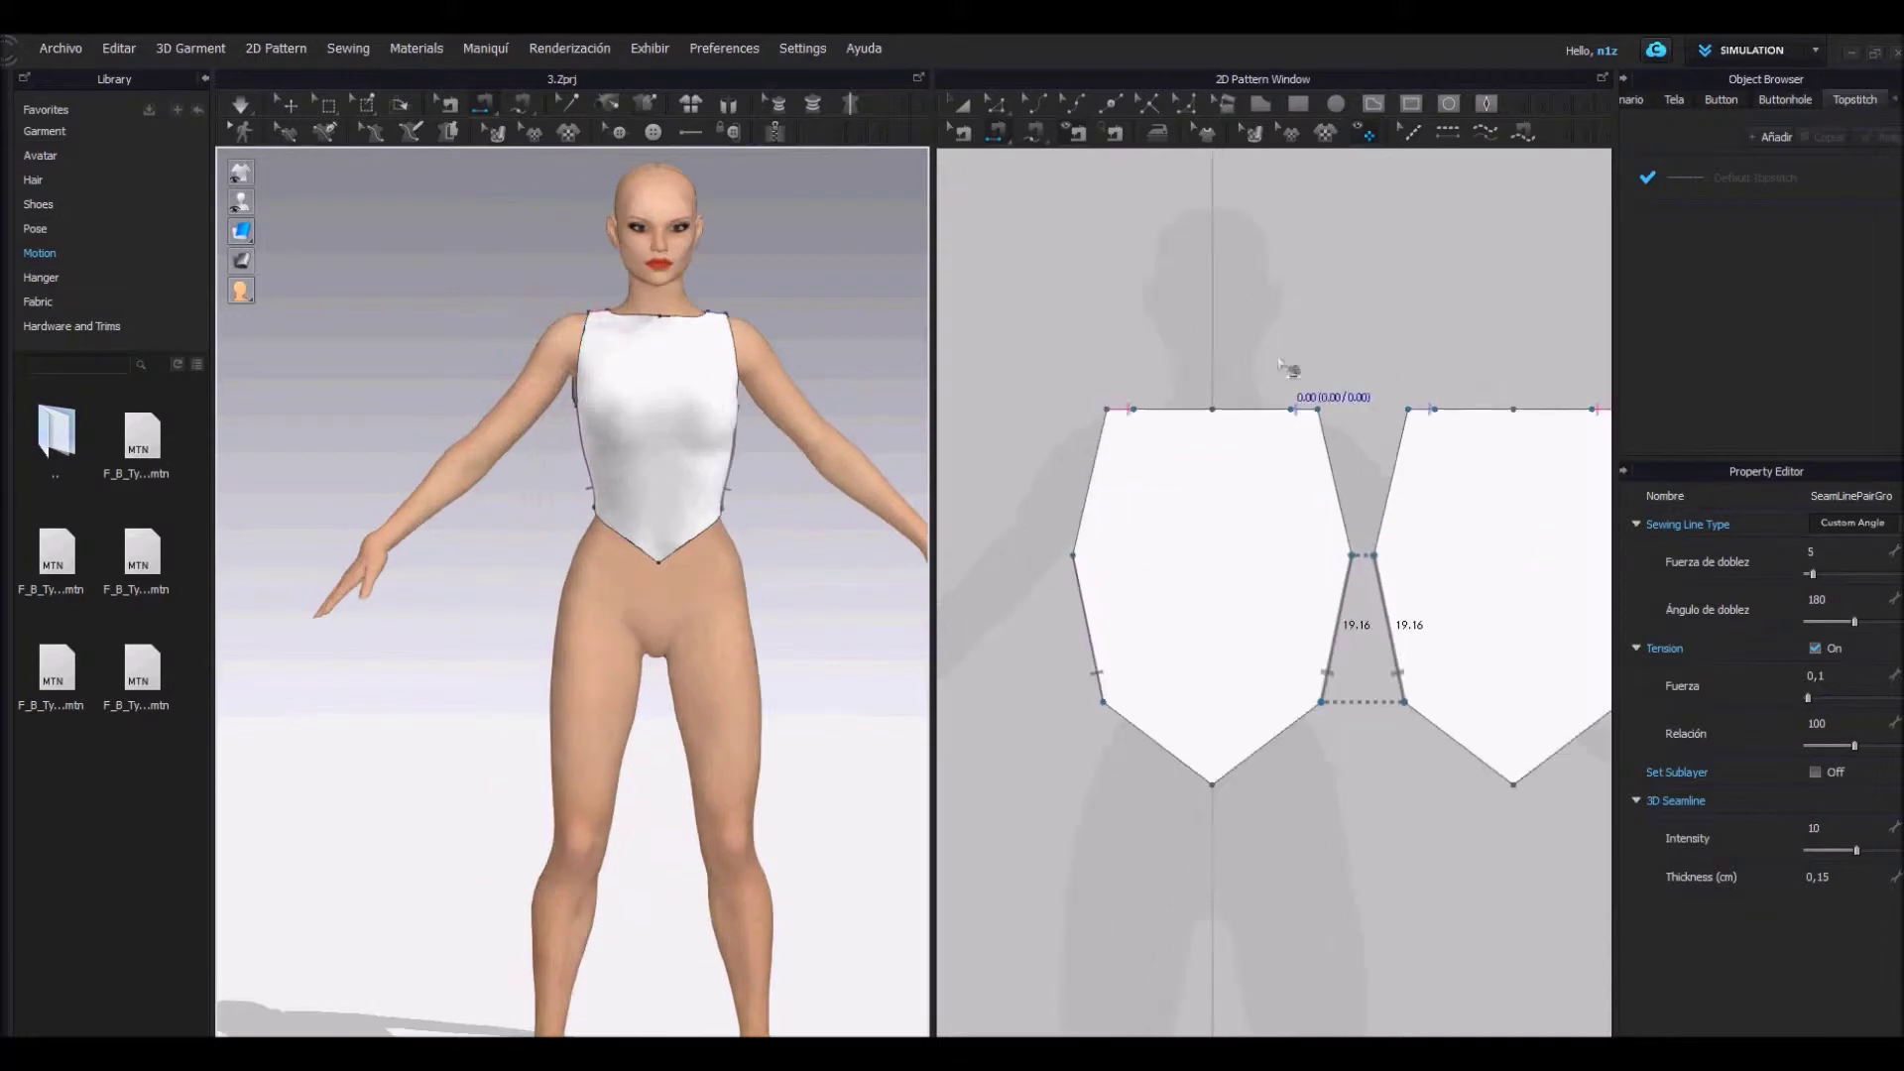
pyautogui.moveTo(1294, 370); pyautogui.dragTo(1216, 365, button='middle')
pyautogui.click(994, 104)
pyautogui.rightClick(1134, 402)
pyautogui.click(1152, 416)
pyautogui.rightClick(1435, 403)
pyautogui.click(1453, 416)
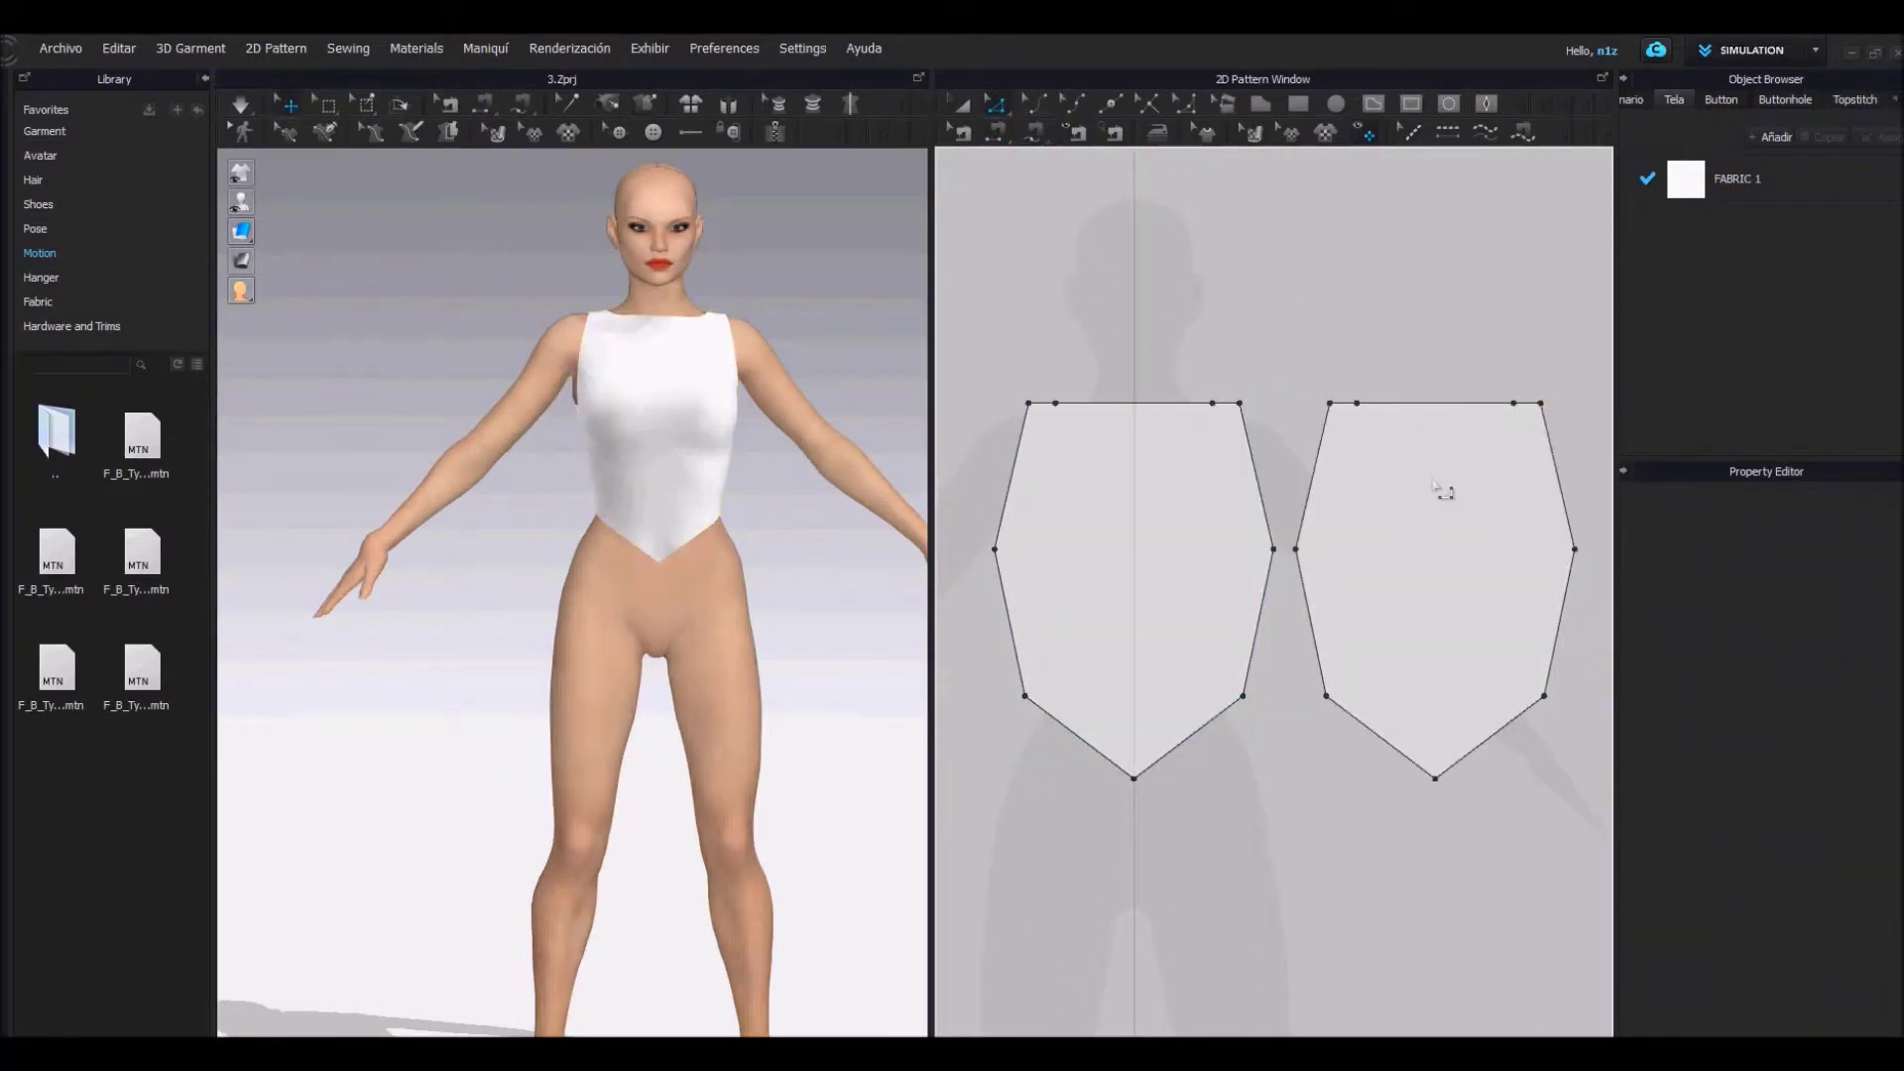
# Draw the left and right front skirt panels with Polygon below the pointed bodice hem, about 58 cm along the centre
pyautogui.scroll(-3, 1433, 485)
pyautogui.moveTo(1270, 552); pyautogui.dragTo(1350, 386, button='middle')
pyautogui.click(1261, 104)
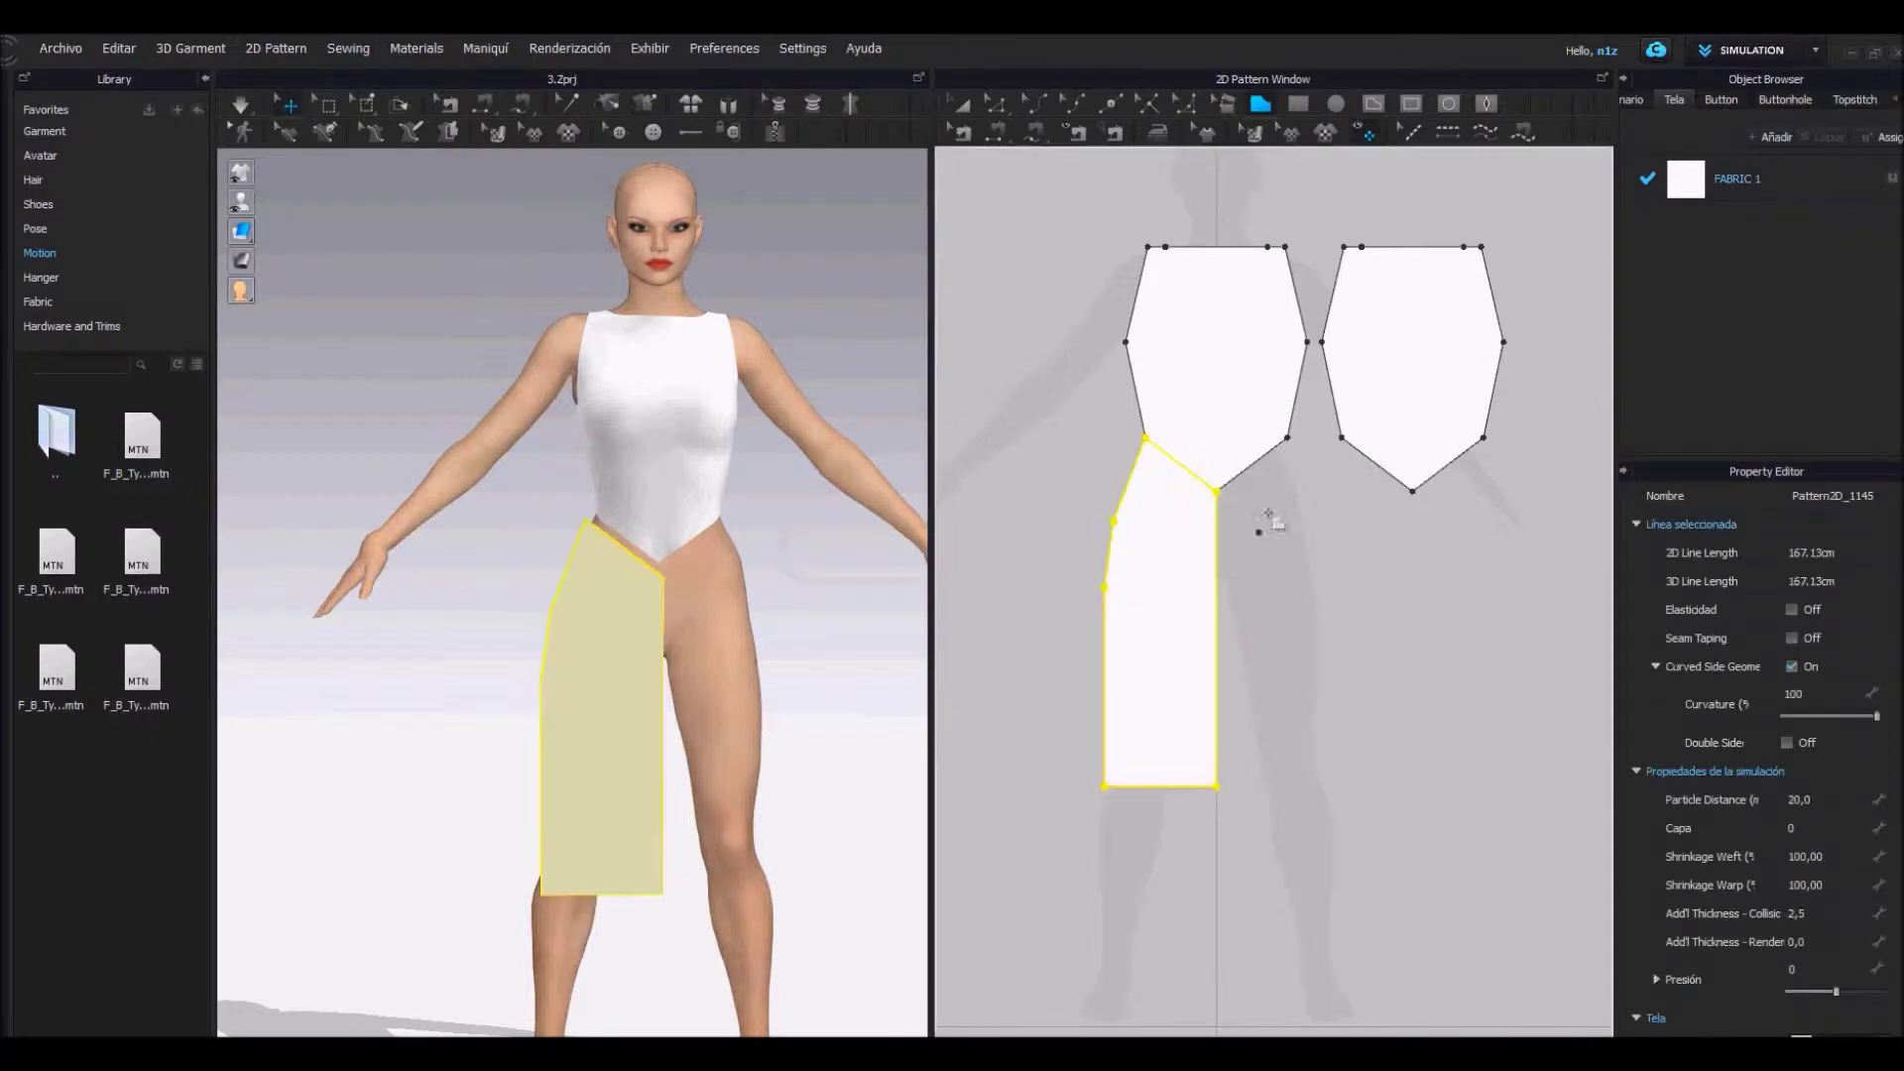
pyautogui.click(1316, 522)
pyautogui.click(1287, 438)
# Space the two front skirt panels slightly apart from each other on the avatar and away from the bodice pattern
pyautogui.moveTo(742, 687); pyautogui.dragTo(762, 686)
pyautogui.scroll(-4, 1334, 511)
pyautogui.moveTo(1412, 552); pyautogui.dragTo(1338, 550, button='middle')
pyautogui.click(962, 104)
pyautogui.moveTo(1160, 585); pyautogui.dragTo(1138, 593)
pyautogui.moveTo(1247, 590); pyautogui.dragTo(1260, 606)
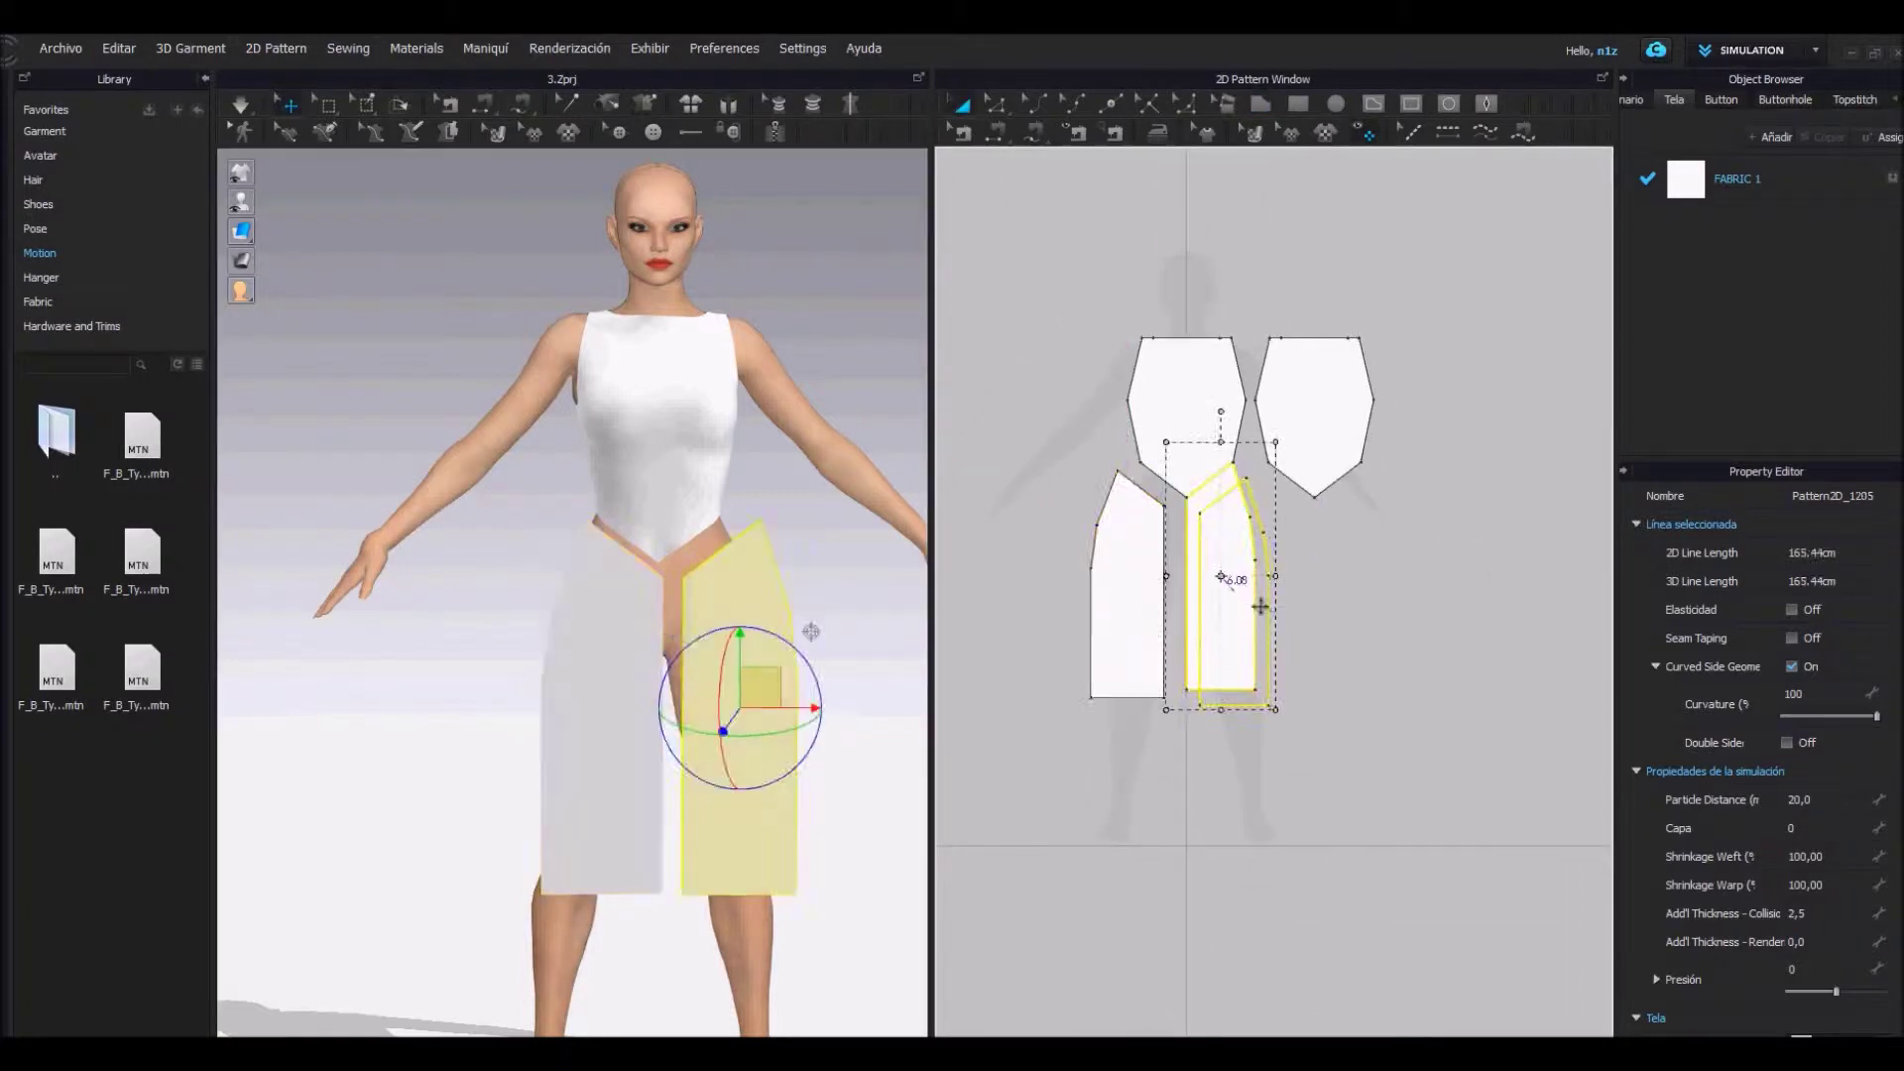
# Duplicate both front skirt panels and place the copies side by side below the back bodice pattern
pyautogui.rightClick(1132, 595)
pyautogui.click(1170, 134)
pyautogui.rightClick(1360, 585)
pyautogui.click(1416, 45)
pyautogui.click(1373, 599)
pyautogui.moveTo(833, 684); pyautogui.dragTo(378, 562, button='right')
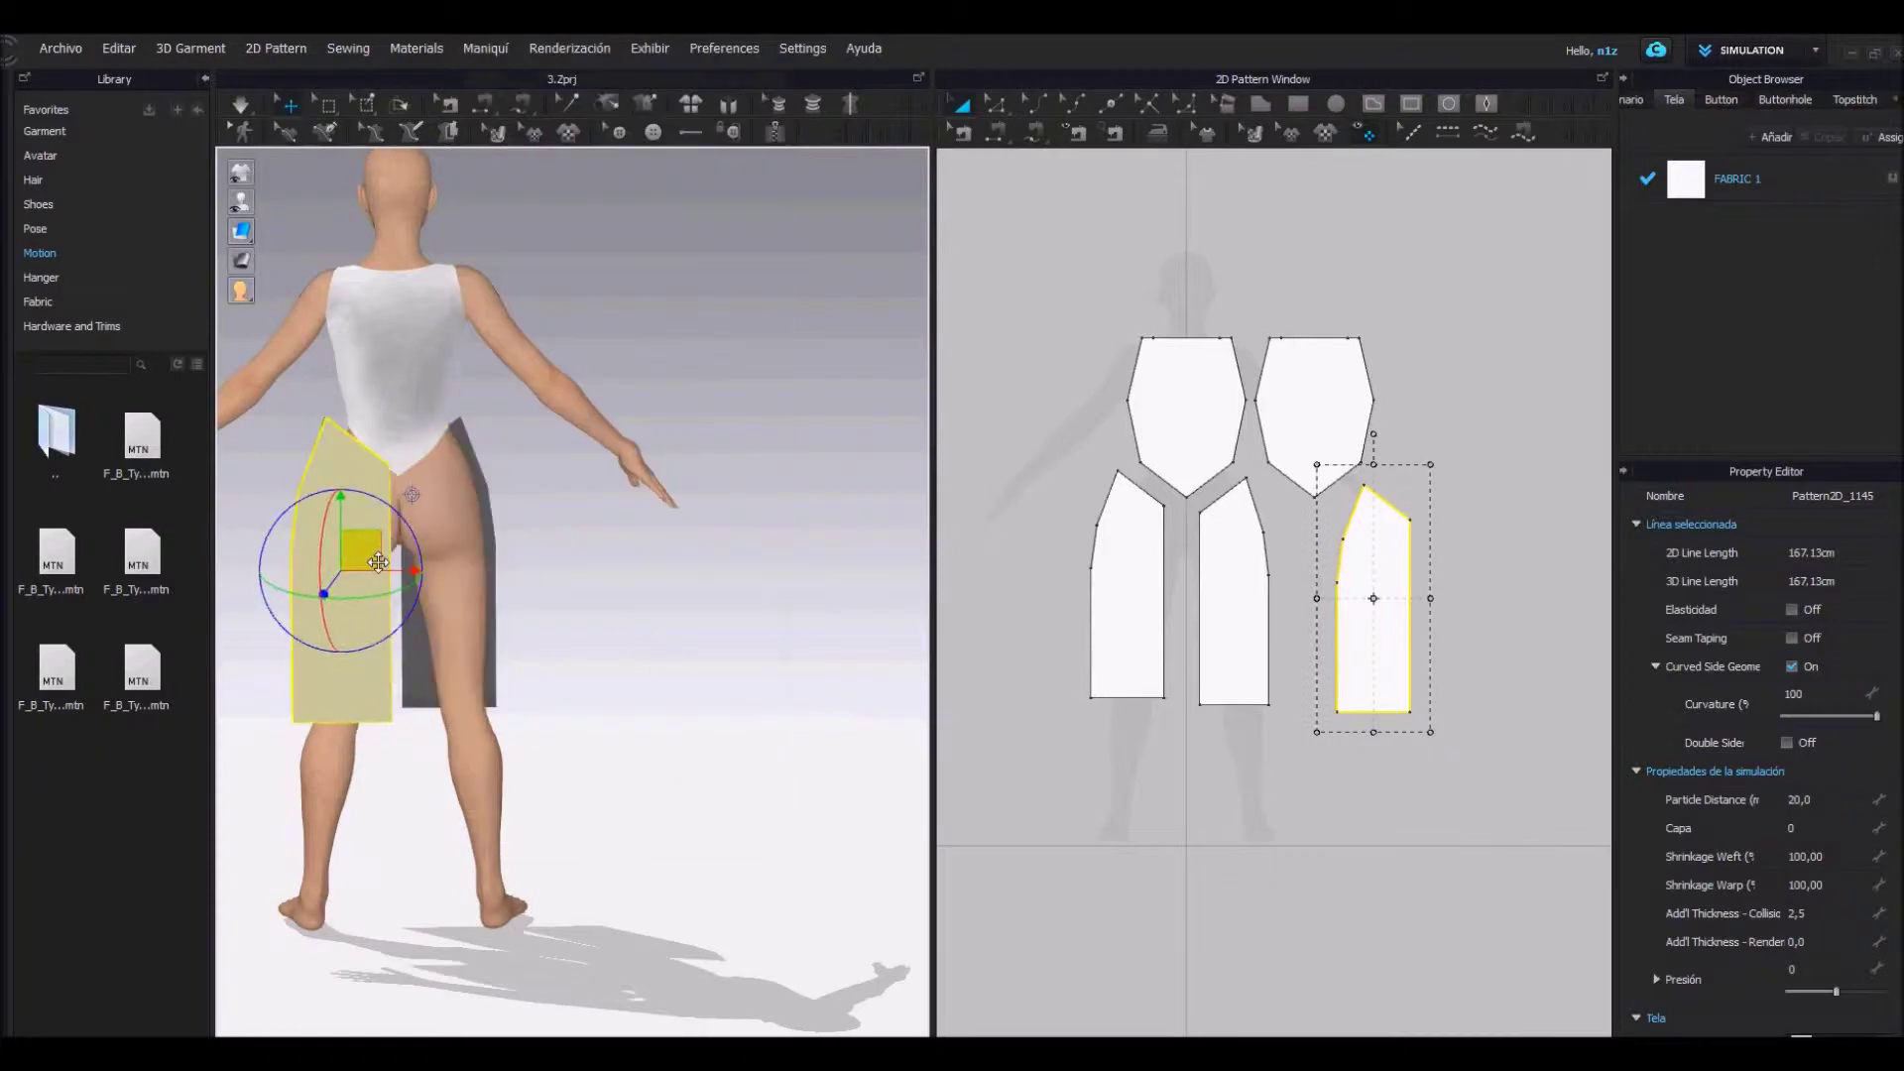
pyautogui.rightClick(1256, 619)
pyautogui.click(1294, 135)
pyautogui.hotkey('ctrl', 'v')
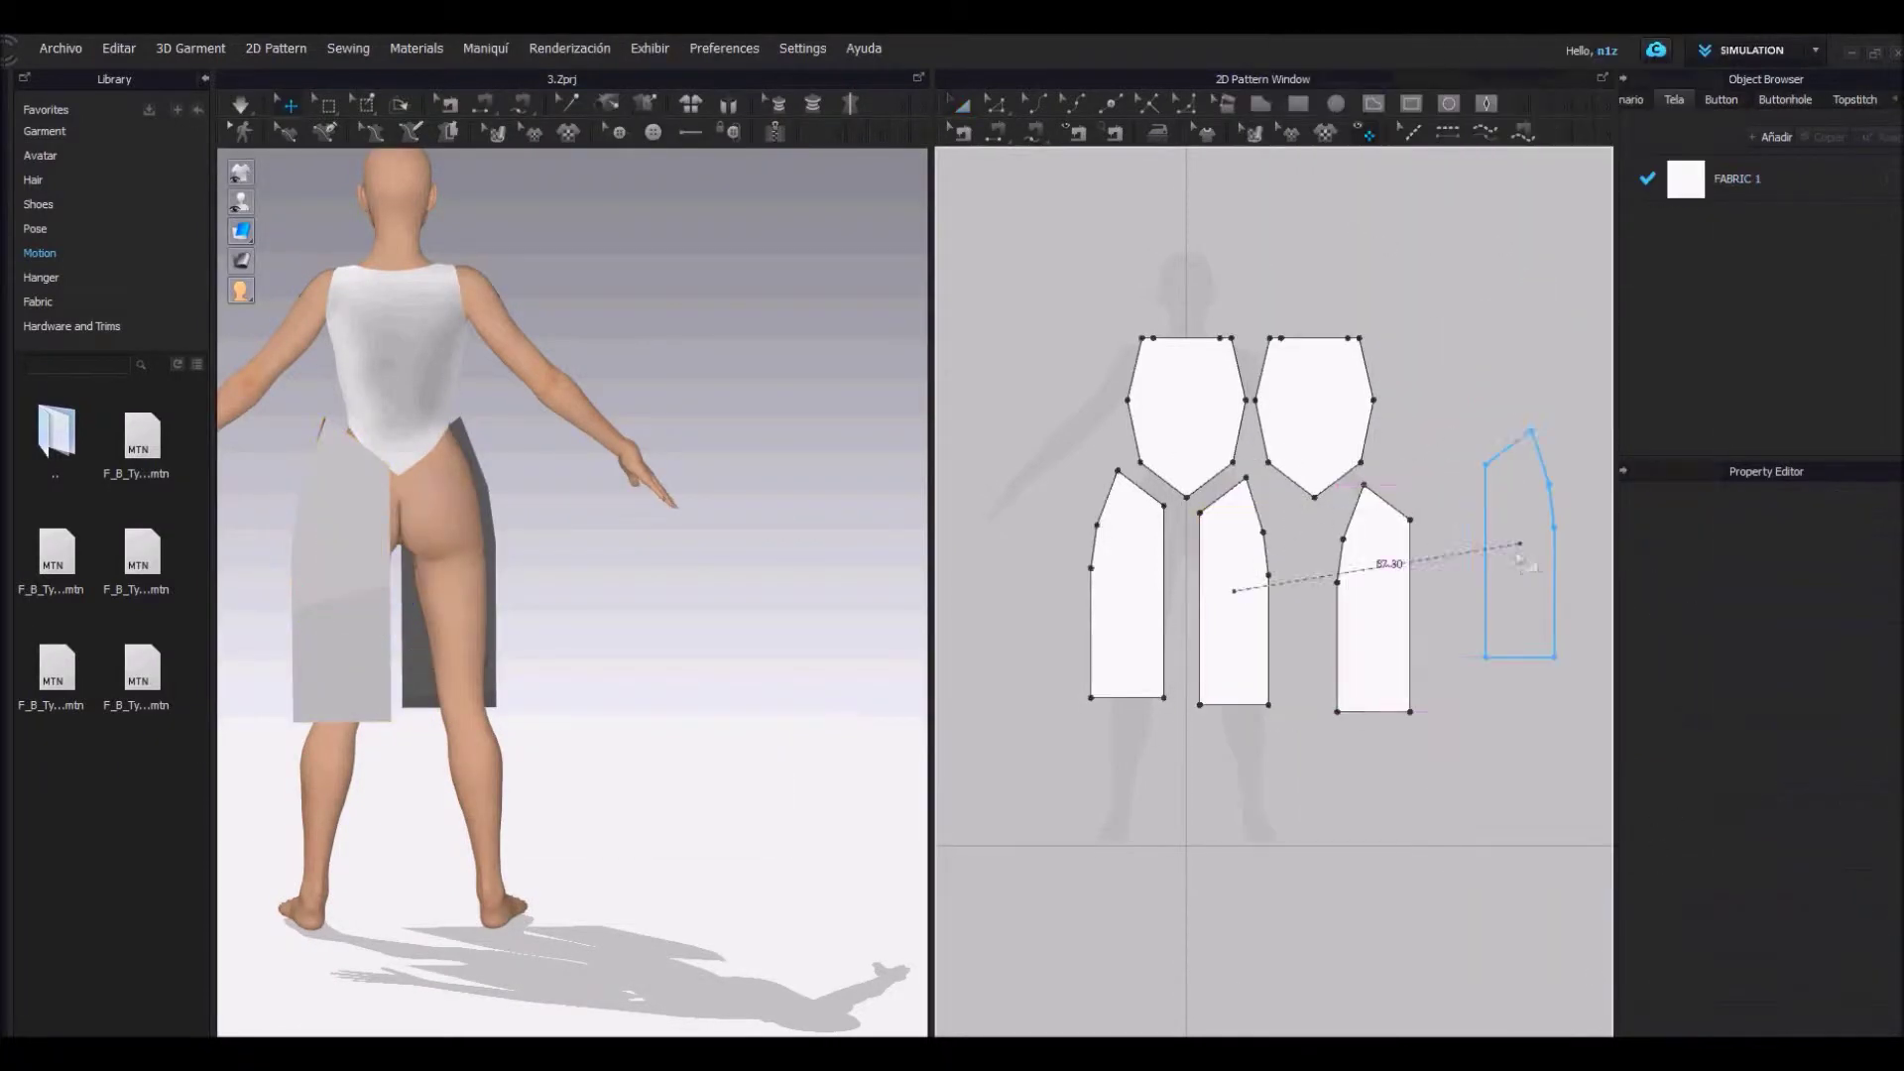
pyautogui.click(1480, 599)
# Position the copied right skirt panel behind the avatar, in line with the other back panel
pyautogui.scroll(-2, 555, 595)
pyautogui.moveTo(476, 585); pyautogui.dragTo(651, 640, button='middle')
pyautogui.moveTo(349, 635); pyautogui.dragTo(731, 627)
pyautogui.moveTo(496, 738); pyautogui.dragTo(718, 749, button='right')
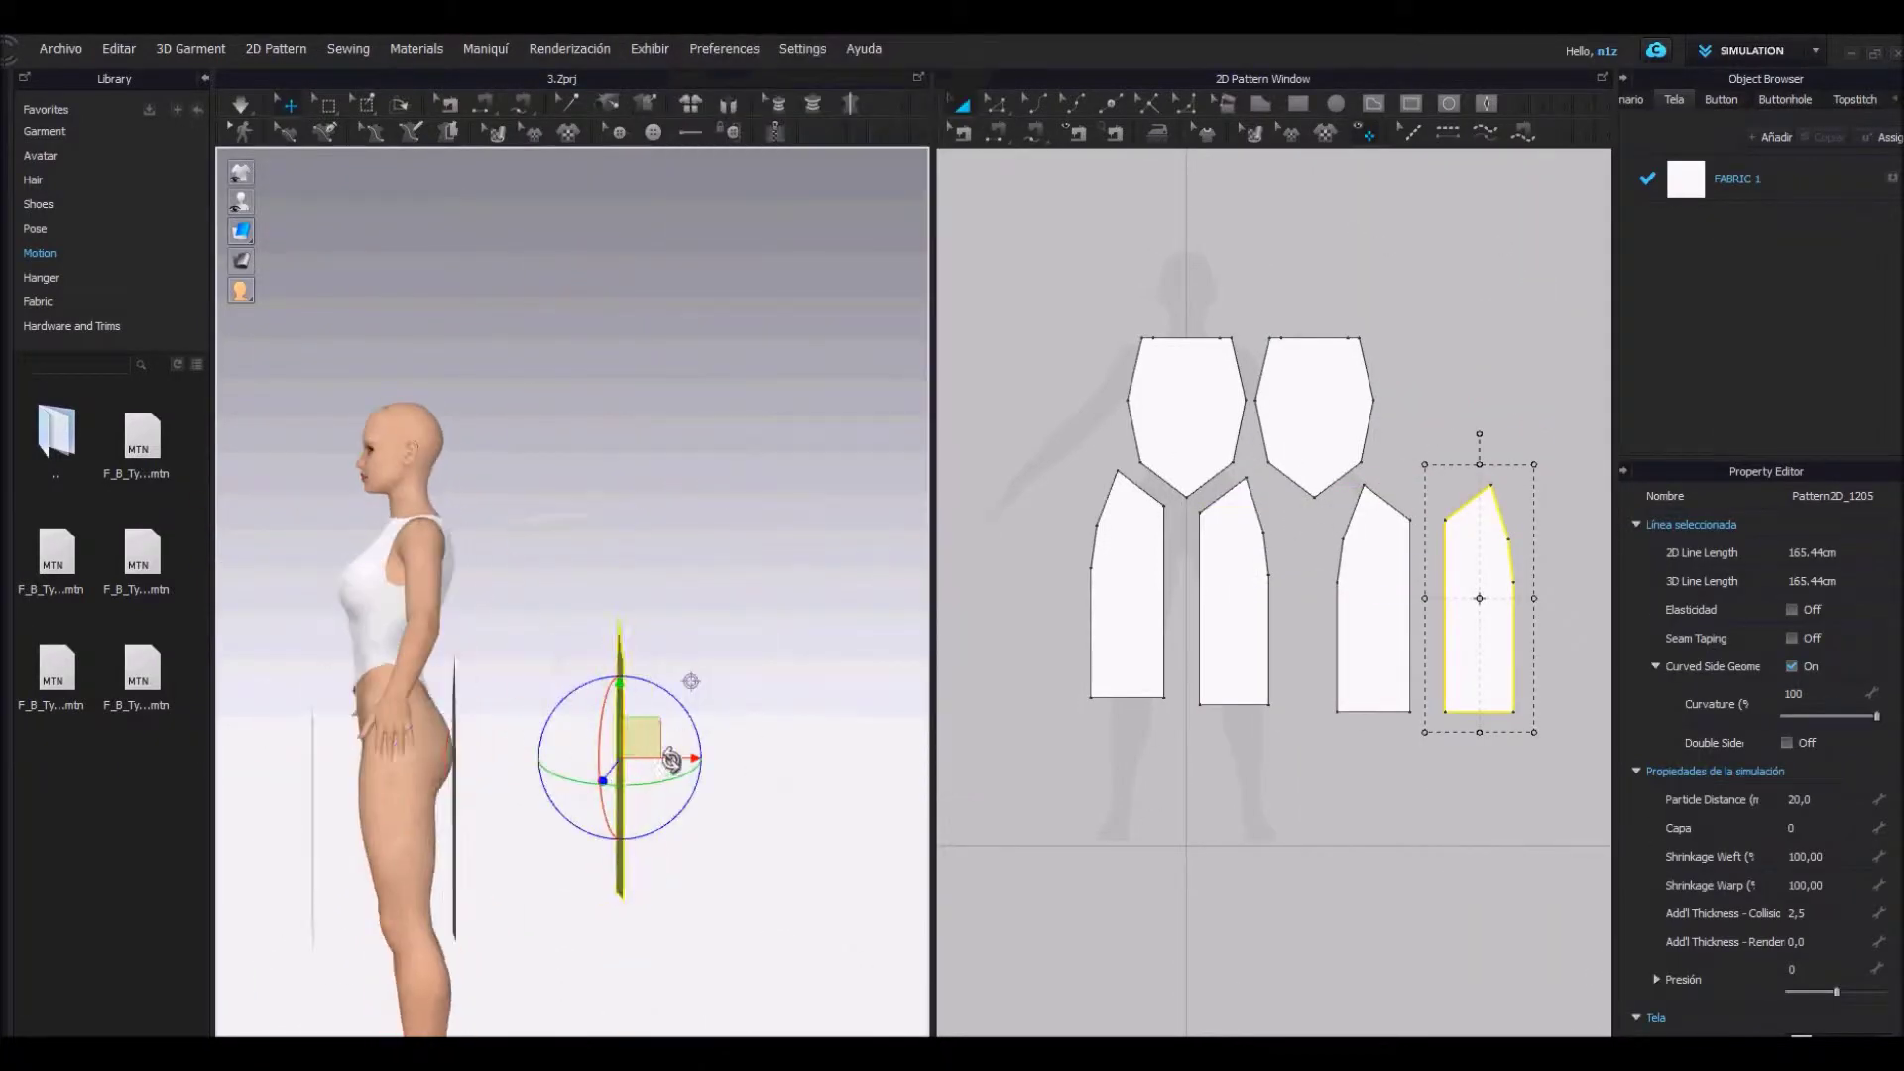
pyautogui.moveTo(688, 747); pyautogui.dragTo(545, 747)
pyautogui.moveTo(665, 818); pyautogui.dragTo(450, 820, button='right')
pyautogui.scroll(3, 555, 635)
# Sew the two back skirt panels to the pointed back bodice hem and to each other along the centre back
pyautogui.click(482, 104)
pyautogui.click(581, 625)
pyautogui.click(562, 625)
pyautogui.click(622, 632)
pyautogui.click(647, 632)
pyautogui.click(635, 615)
pyautogui.click(583, 764)
pyautogui.click(599, 769)
# Sew the side edges of the right front skirt panel to the adjacent back panel
pyautogui.moveTo(476, 723); pyautogui.dragTo(684, 680, button='right')
pyautogui.click(506, 649)
pyautogui.click(255, 662)
pyautogui.click(254, 778)
# Sew the upper, middle and lower side segments of the left front skirt panel to the outer back panel
pyautogui.moveTo(254, 779); pyautogui.dragTo(846, 578, button='right')
pyautogui.click(840, 620)
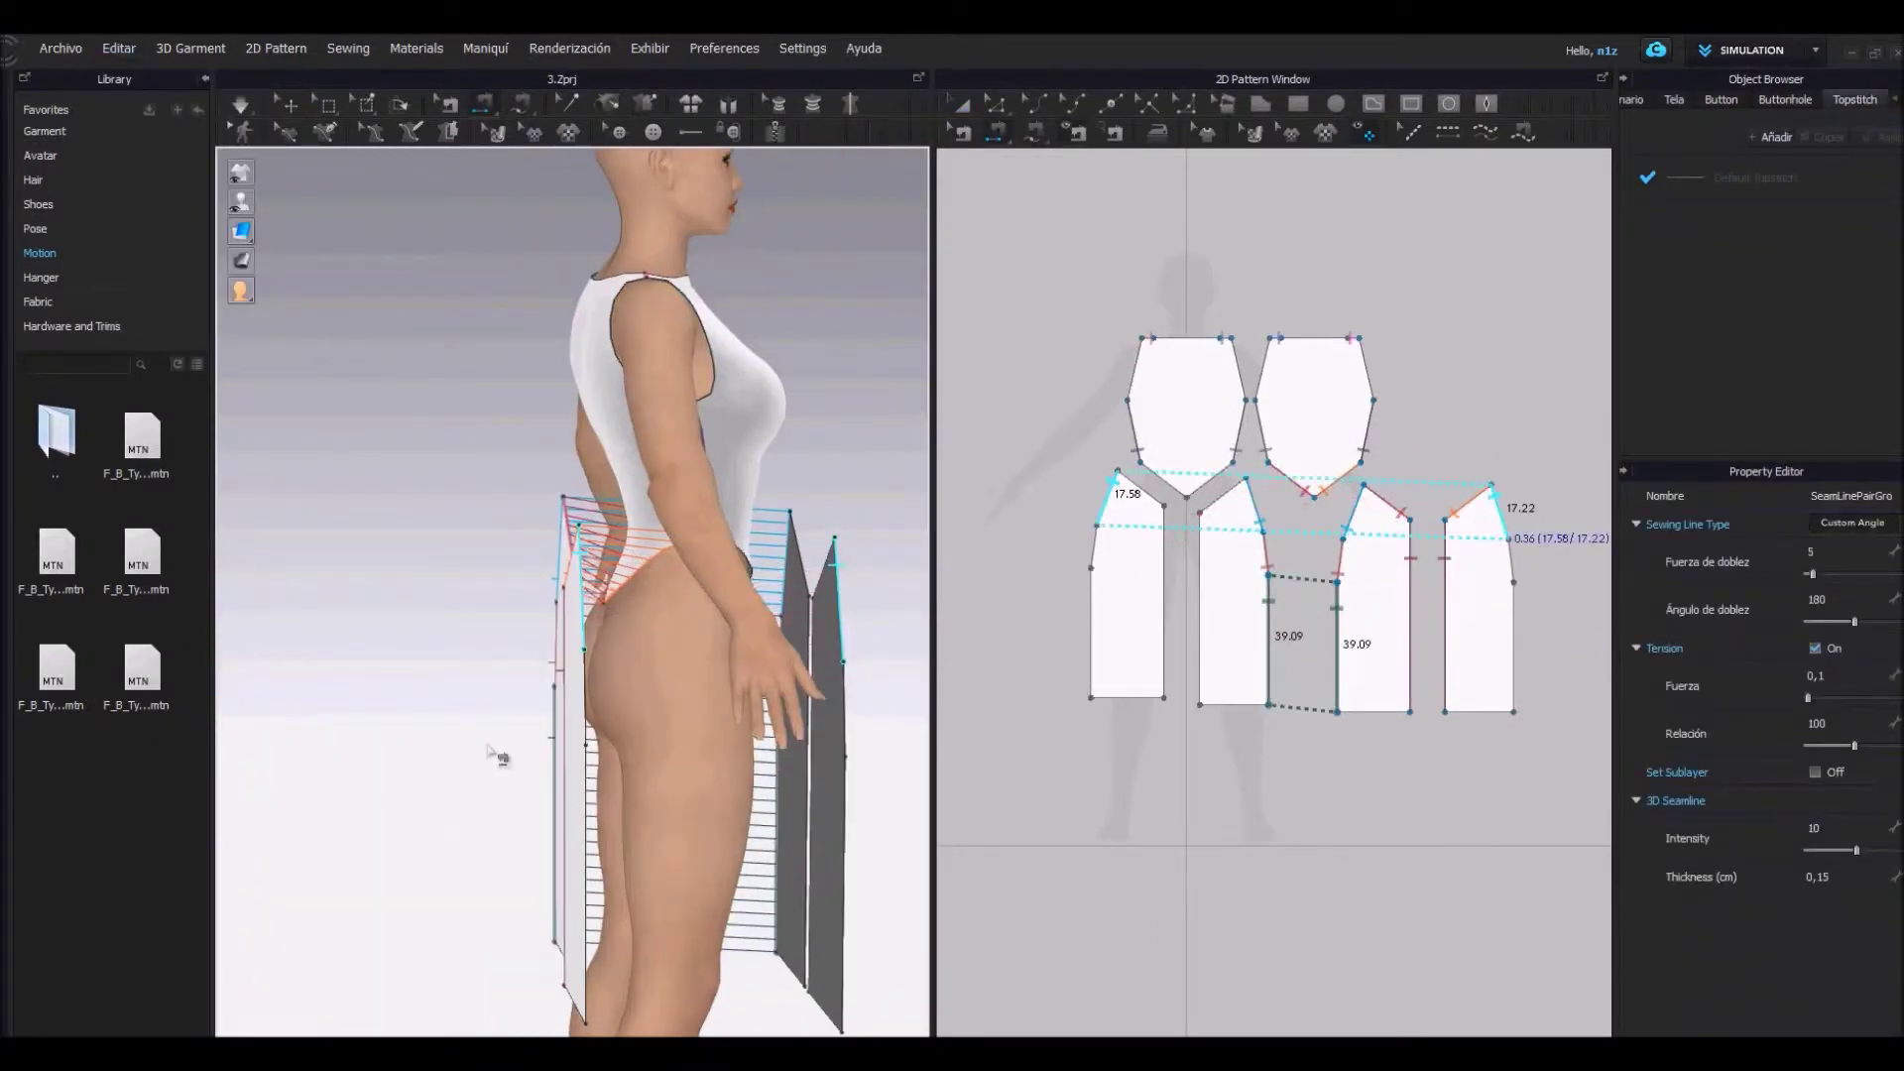
pyautogui.click(585, 716)
pyautogui.click(844, 736)
pyautogui.moveTo(900, 783); pyautogui.dragTo(849, 606, button='middle')
pyautogui.click(792, 634)
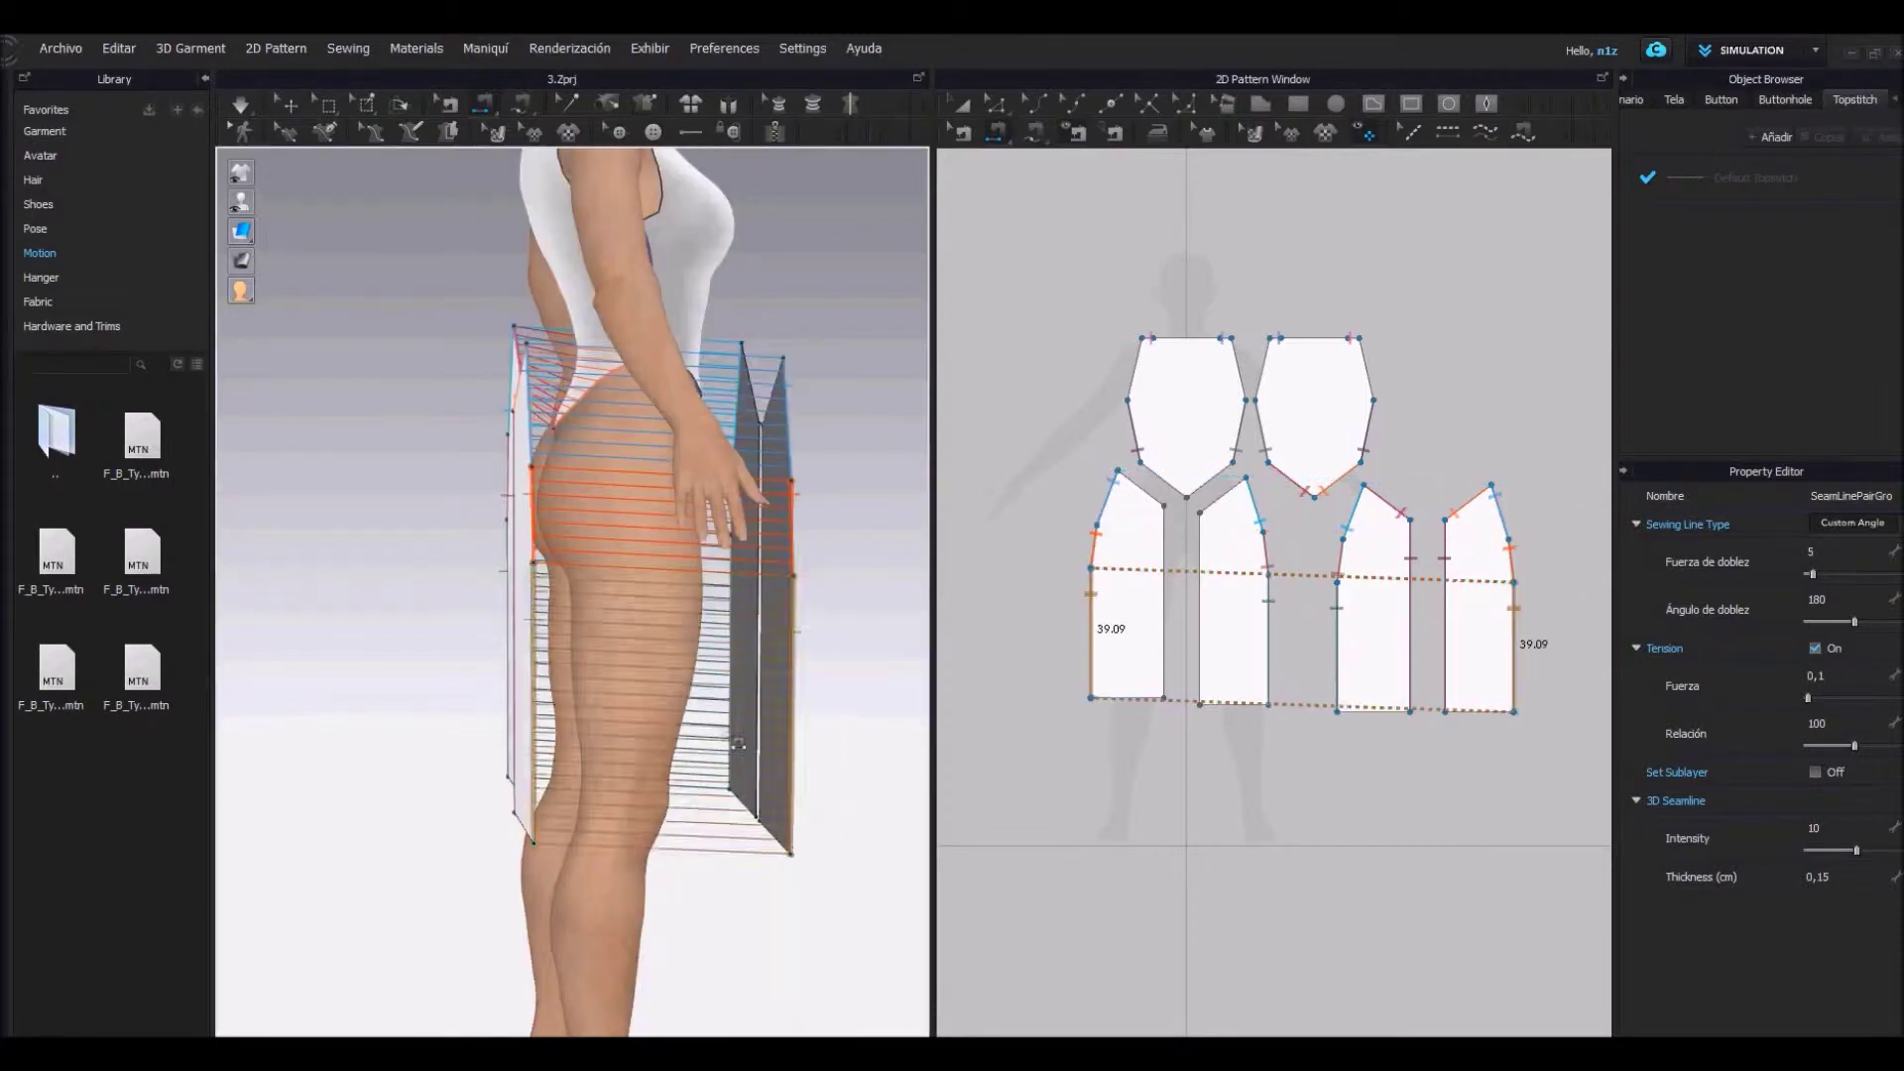
pyautogui.click(533, 634)
# Sew the front skirt panels to the pointed front bodice hem and to each other along the centre front
pyautogui.moveTo(634, 684); pyautogui.dragTo(416, 694, button='right')
pyautogui.click(549, 559)
pyautogui.click(528, 506)
pyautogui.click(352, 545)
pyautogui.click(382, 527)
pyautogui.scroll(-2, 382, 527)
pyautogui.moveTo(397, 535); pyautogui.dragTo(601, 399, button='middle')
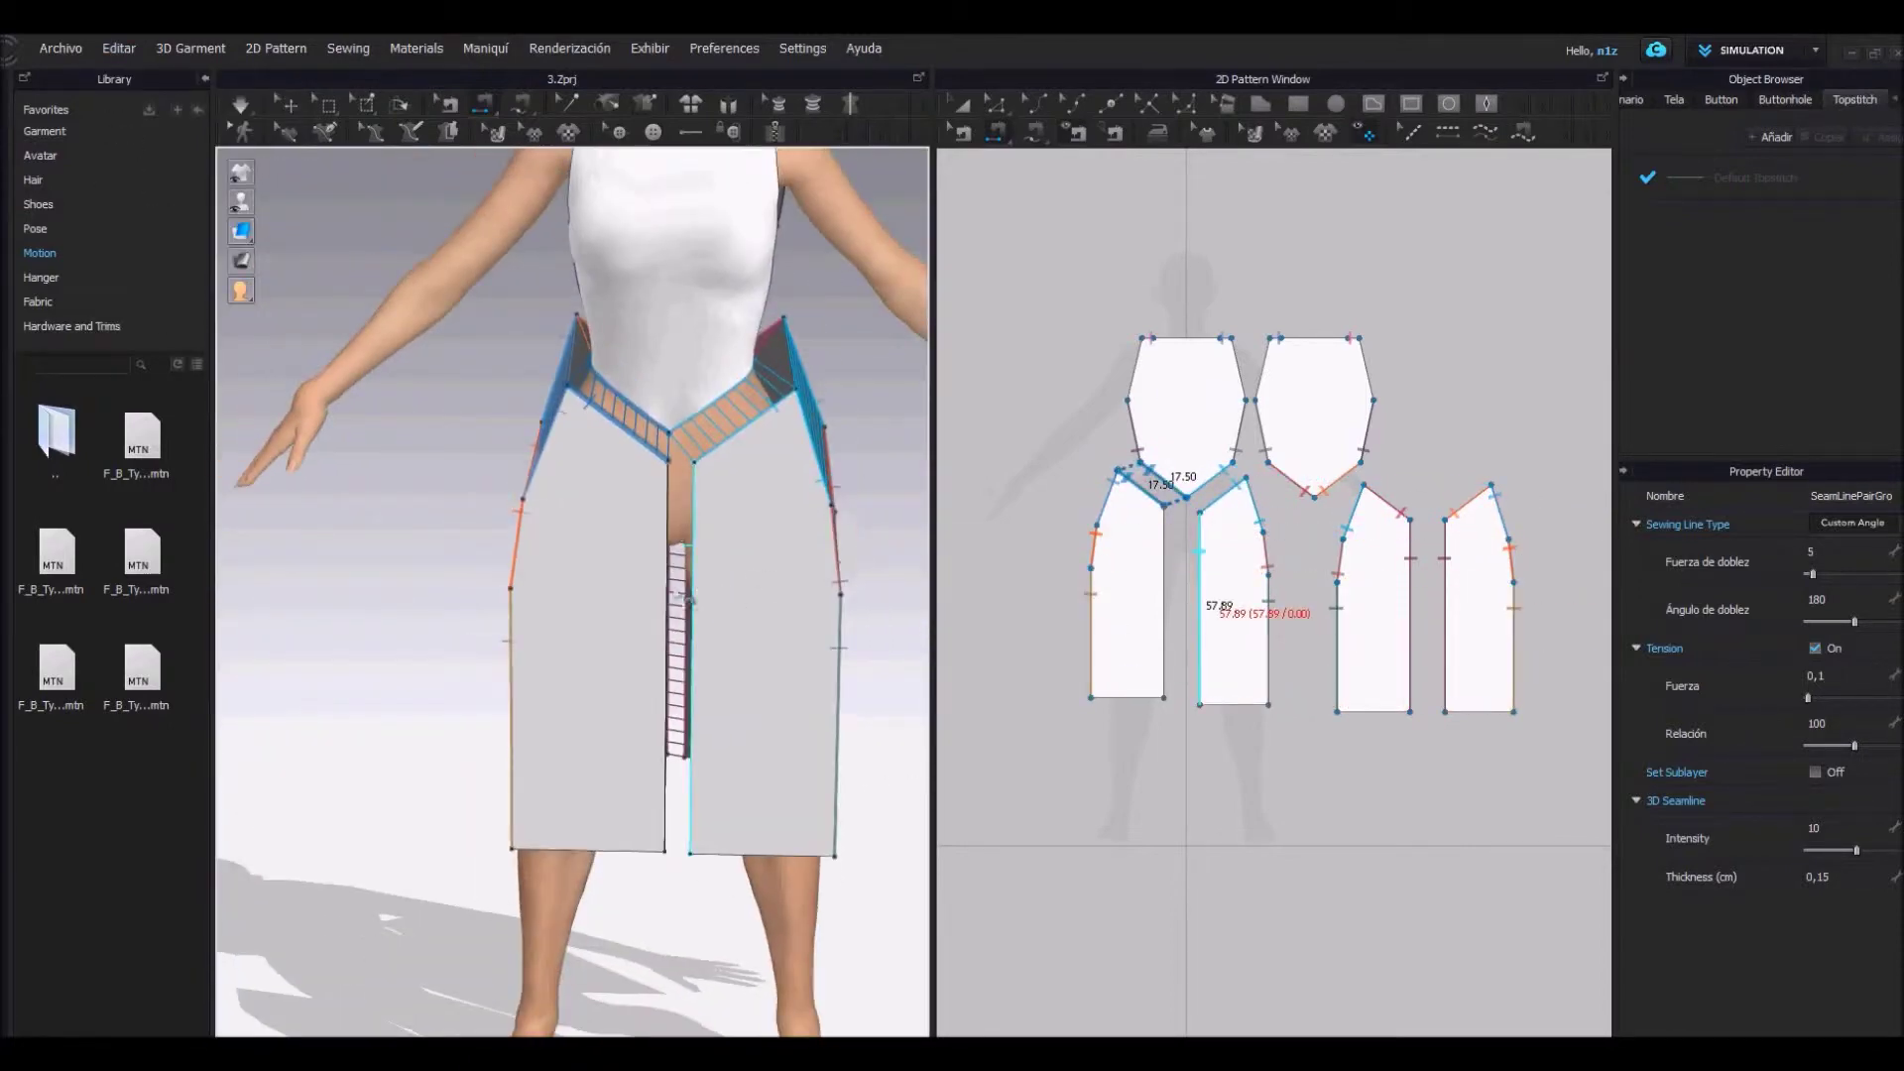
pyautogui.click(698, 590)
pyautogui.click(662, 592)
# Simulate the garment so the skirt closes around the avatar
pyautogui.scroll(-2, 634, 575)
pyautogui.click(241, 104)
pyautogui.press('q')
pyautogui.moveTo(853, 428); pyautogui.dragTo(714, 509, button='right')
pyautogui.scroll(3, 1187, 734)
# Move the right front skirt pattern so its hem lines up with the left front panel's hem
pyautogui.moveTo(1187, 739); pyautogui.dragTo(1227, 600, button='middle')
pyautogui.scroll(-1, 1226, 601)
pyautogui.moveTo(1274, 367); pyautogui.dragTo(1259, 356)
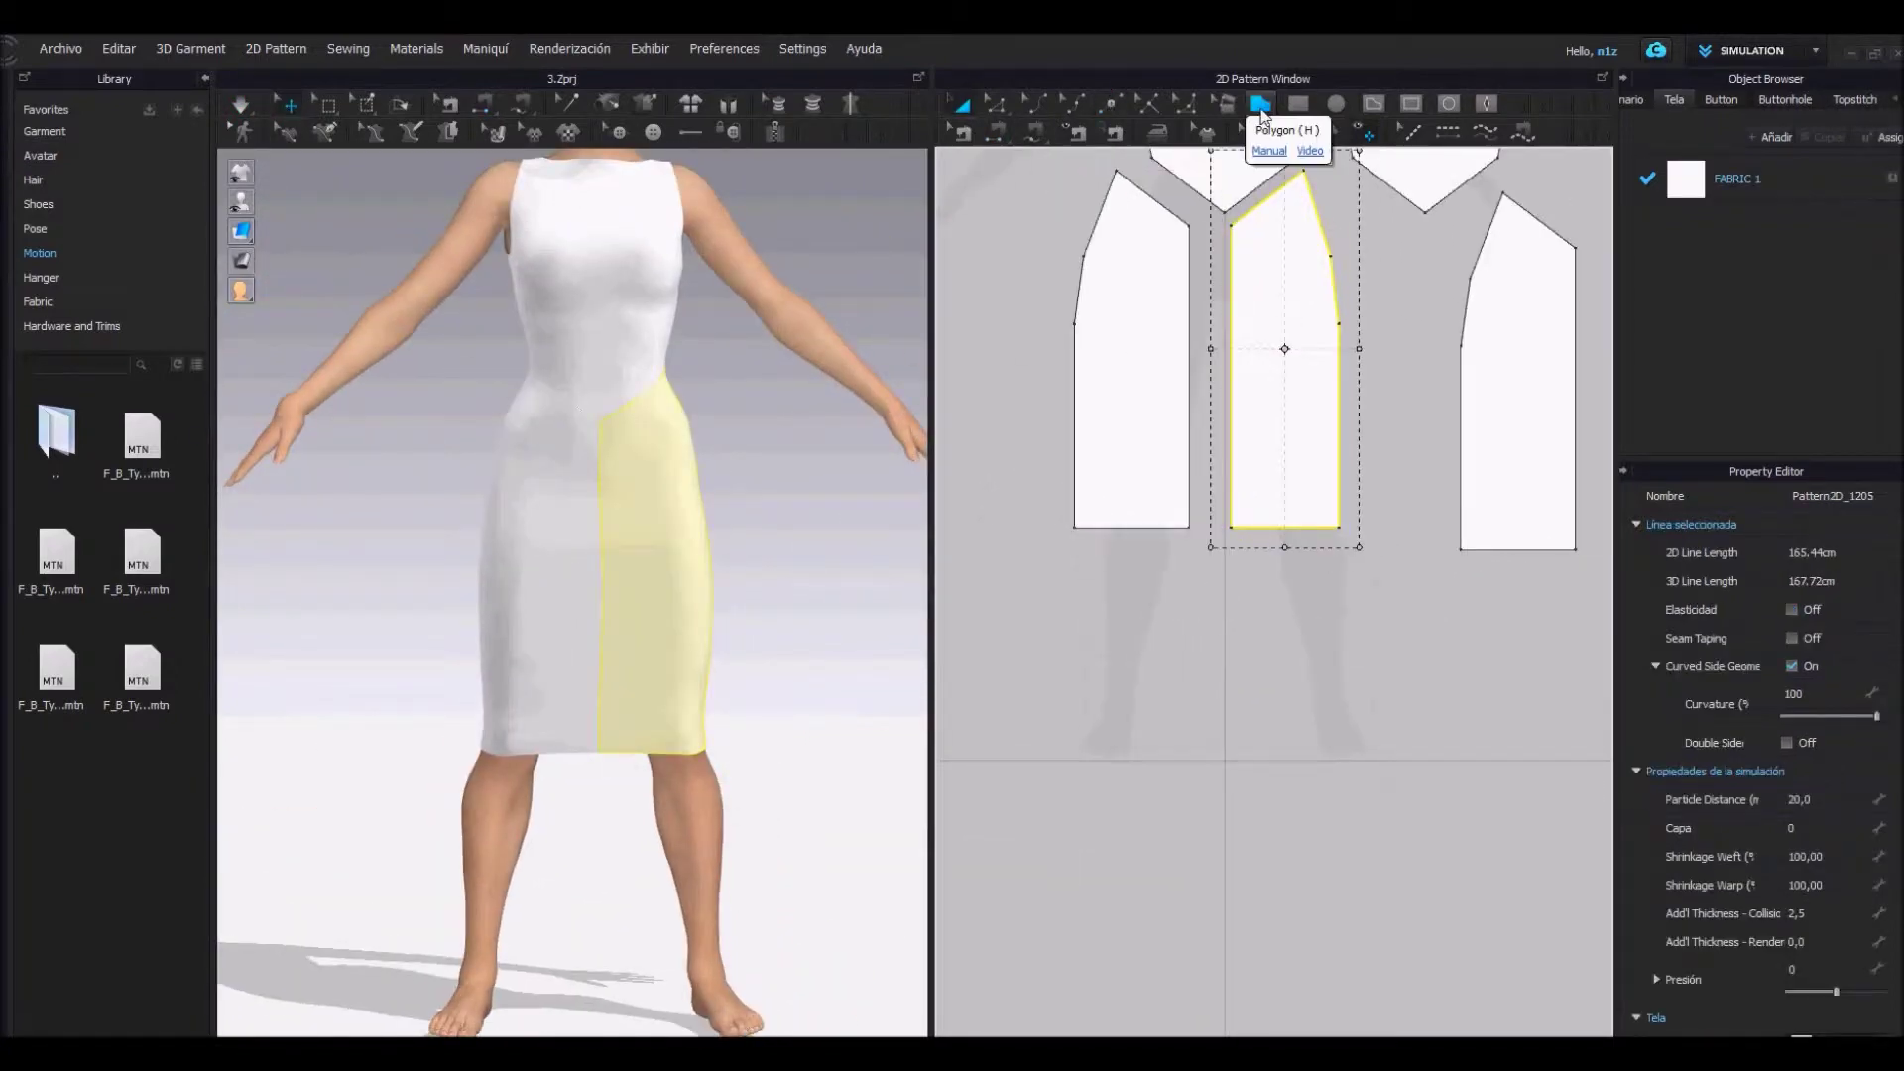
# Draw a right-triangle flounce with Polygon under the front skirt hem, about 72 cm wide along its upper edge
pyautogui.moveTo(990, 531); pyautogui.dragTo(1114, 535, button='middle')
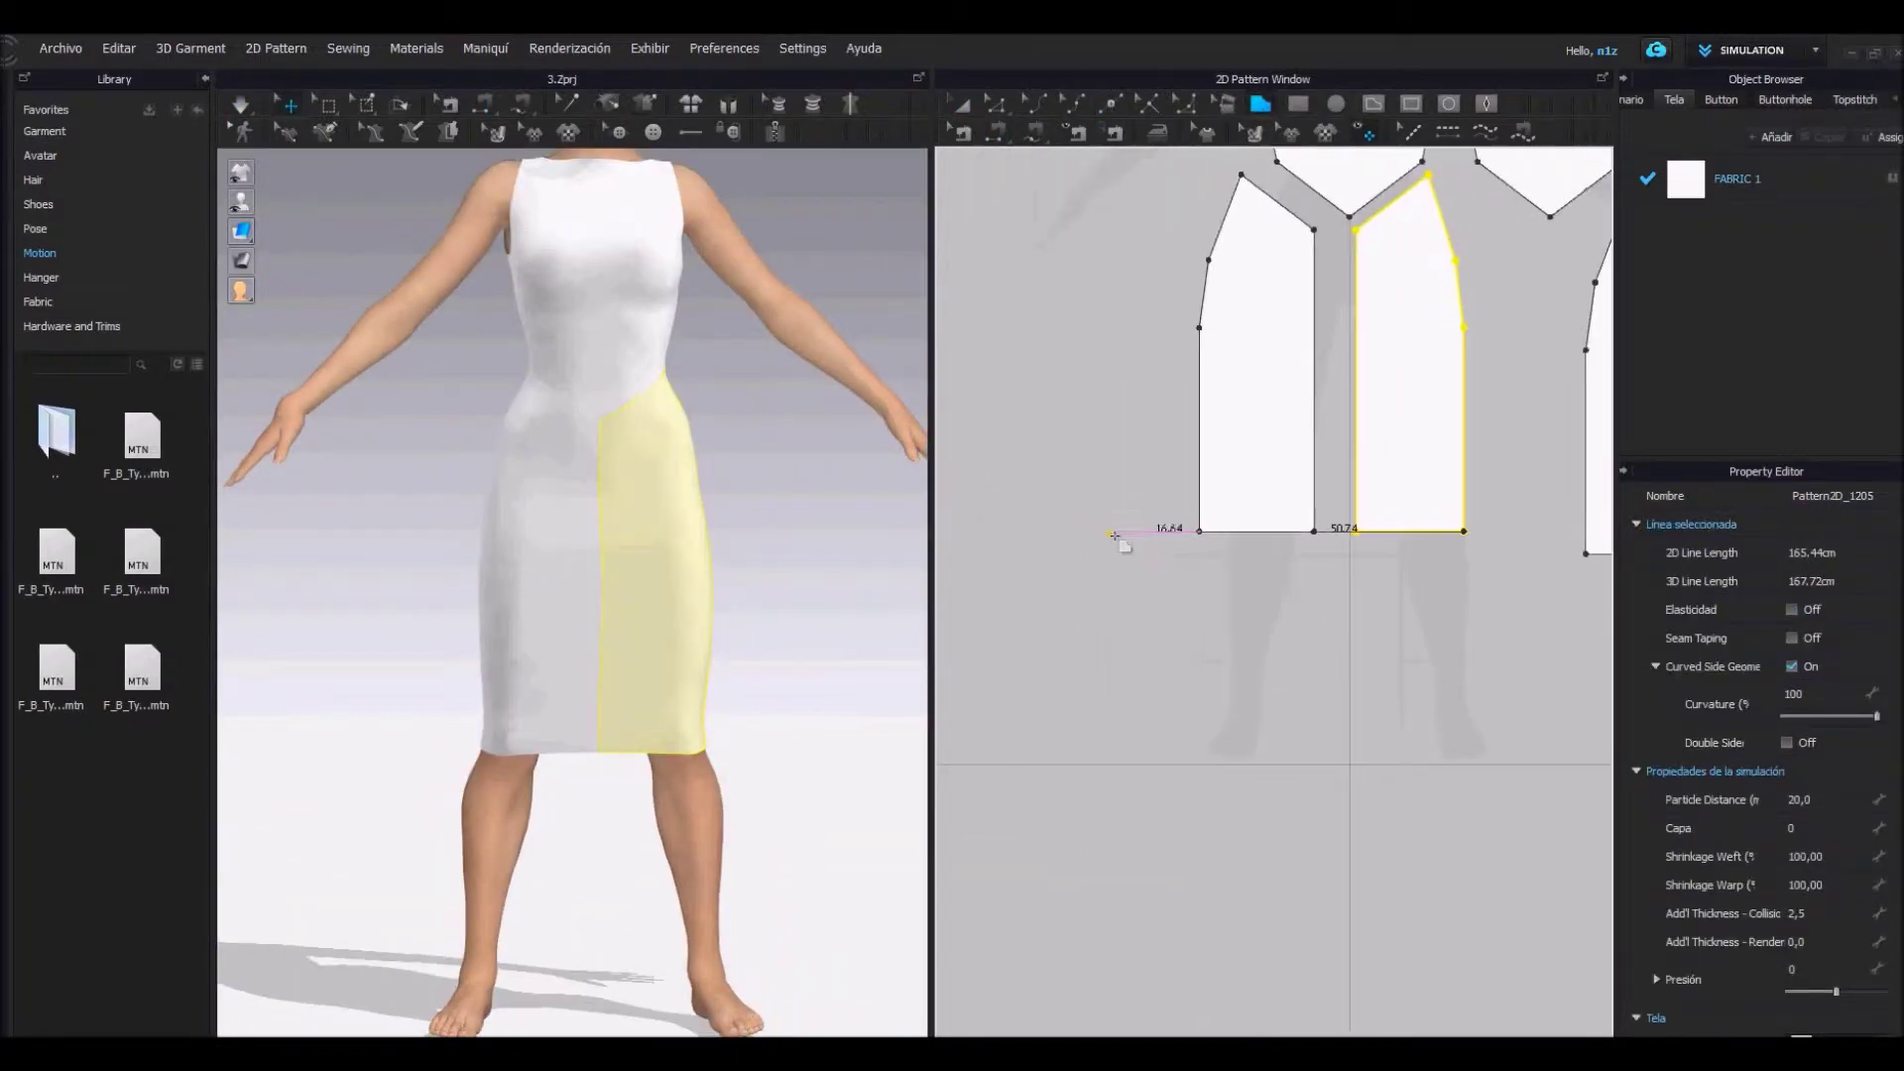
pyautogui.click(1091, 769)
pyautogui.click(1464, 532)
pyautogui.scroll(-3, 1219, 680)
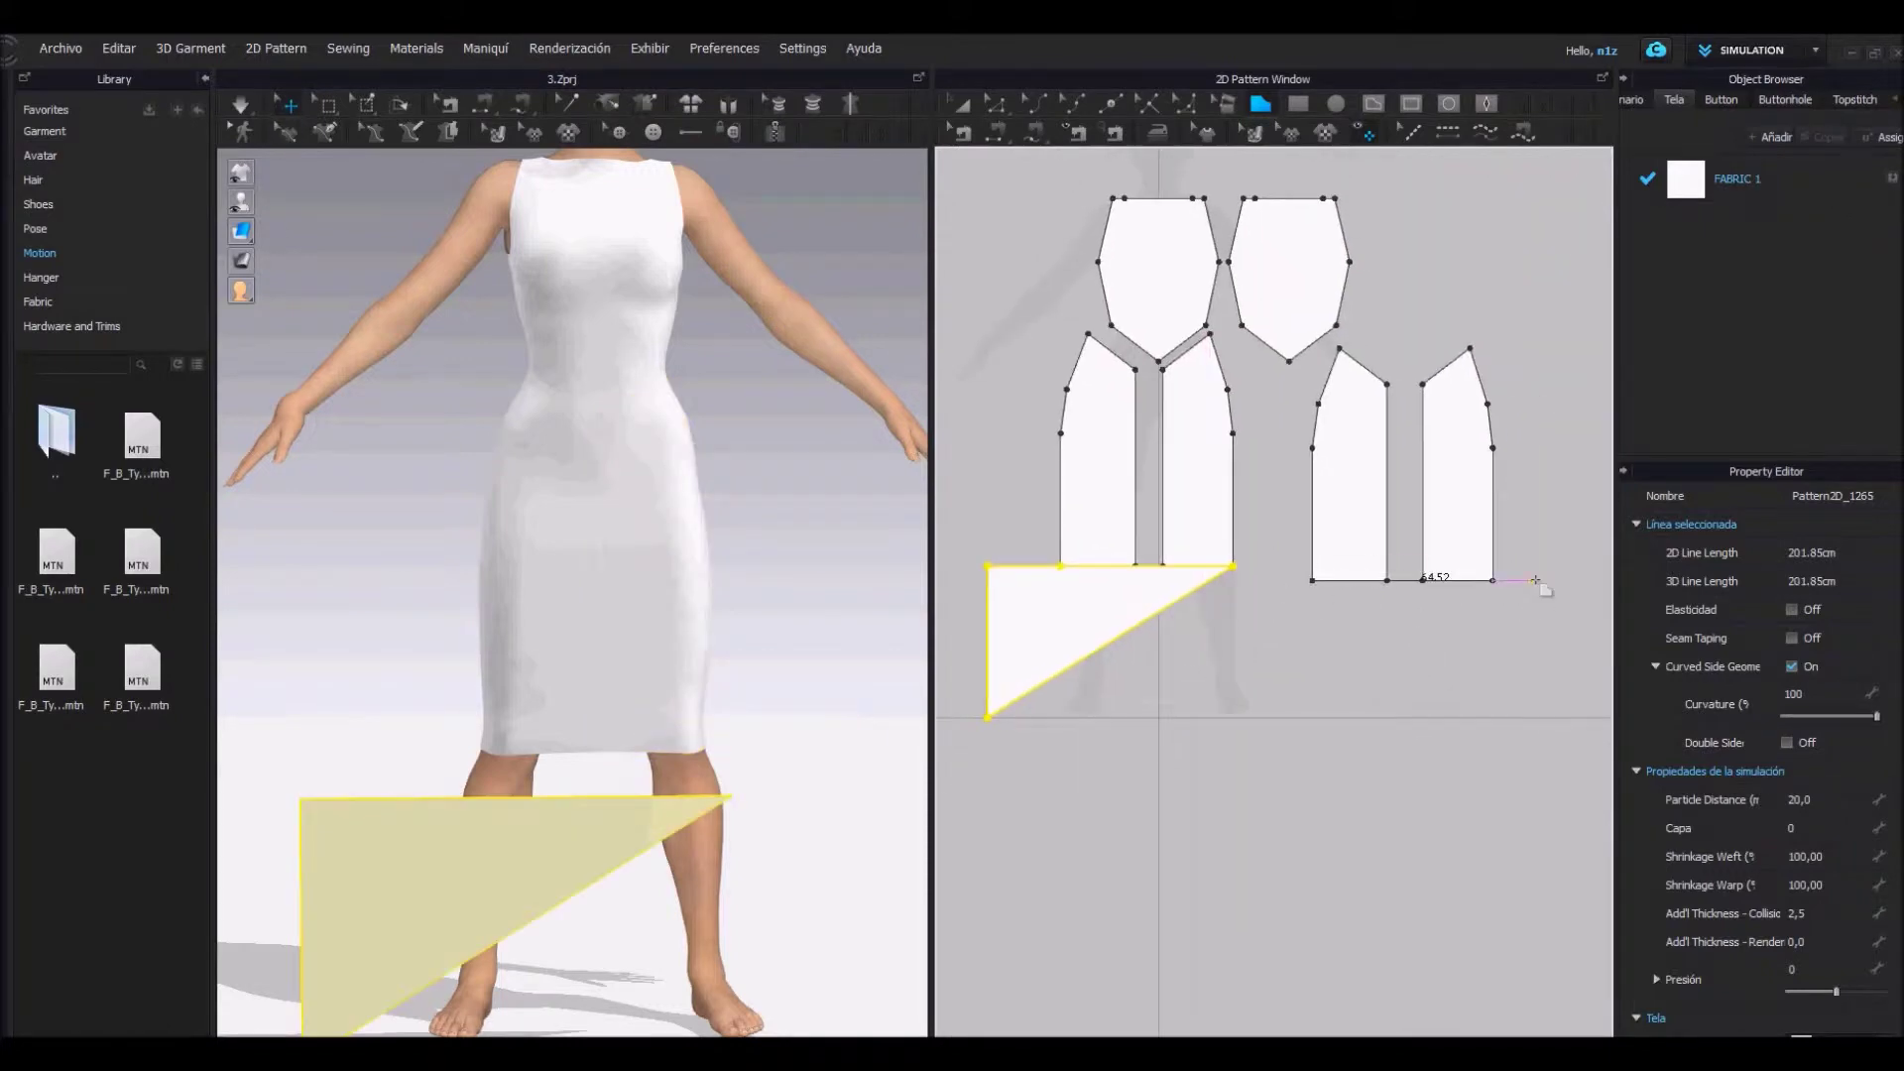
# Duplicate the triangular flounce pattern and place the copy below the back skirt panels
pyautogui.rightClick(1136, 712)
pyautogui.hotkey('ctrl', 'v')
pyautogui.click(1366, 772)
pyautogui.scroll(-3, 739, 740)
# Flip the flounce copy horizontally and position it behind the avatar's legs
pyautogui.moveTo(843, 734); pyautogui.dragTo(436, 763, button='right')
pyautogui.rightClick(358, 786)
pyautogui.click(443, 493)
pyautogui.moveTo(341, 773); pyautogui.dragTo(428, 789)
pyautogui.moveTo(476, 733); pyautogui.dragTo(693, 556, button='right')
pyautogui.scroll(3, 693, 556)
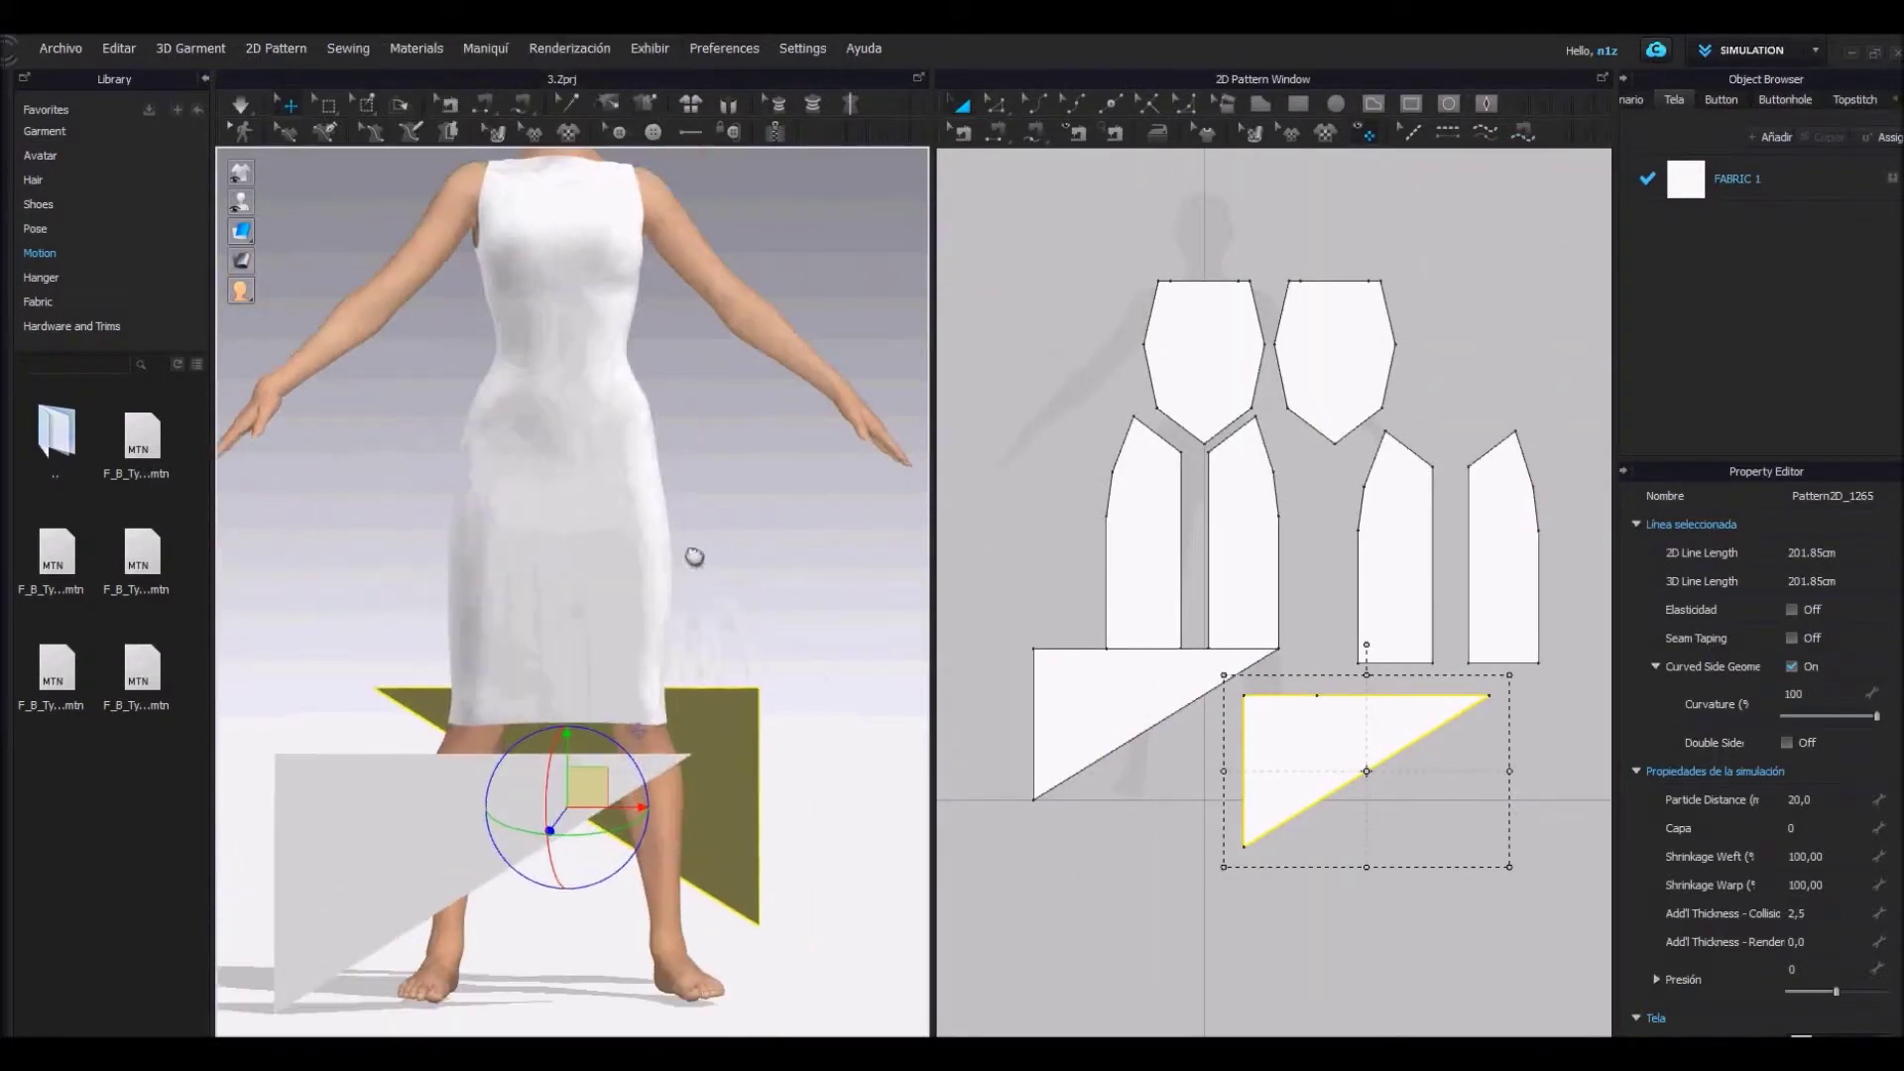
# Move both triangular flounce patterns down, clear of the skirt panels in the pattern layout
pyautogui.click(483, 104)
pyautogui.scroll(3, 616, 758)
pyautogui.moveTo(615, 758); pyautogui.dragTo(724, 664, button='middle')
pyautogui.click(962, 104)
pyautogui.moveTo(1110, 695); pyautogui.dragTo(1111, 741)
pyautogui.moveTo(1266, 774); pyautogui.dragTo(1300, 803)
# Delete the extra points along the upper edges of the triangular flounces
pyautogui.scroll(5, 1061, 730)
pyautogui.click(997, 104)
pyautogui.moveTo(1399, 745); pyautogui.dragTo(893, 746, button='middle')
pyautogui.click(1214, 718)
pyautogui.click(1536, 694)
# Add a point at the middle of the upper edge of each triangular flounce
pyautogui.scroll(-4, 1536, 705)
pyautogui.click(1111, 104)
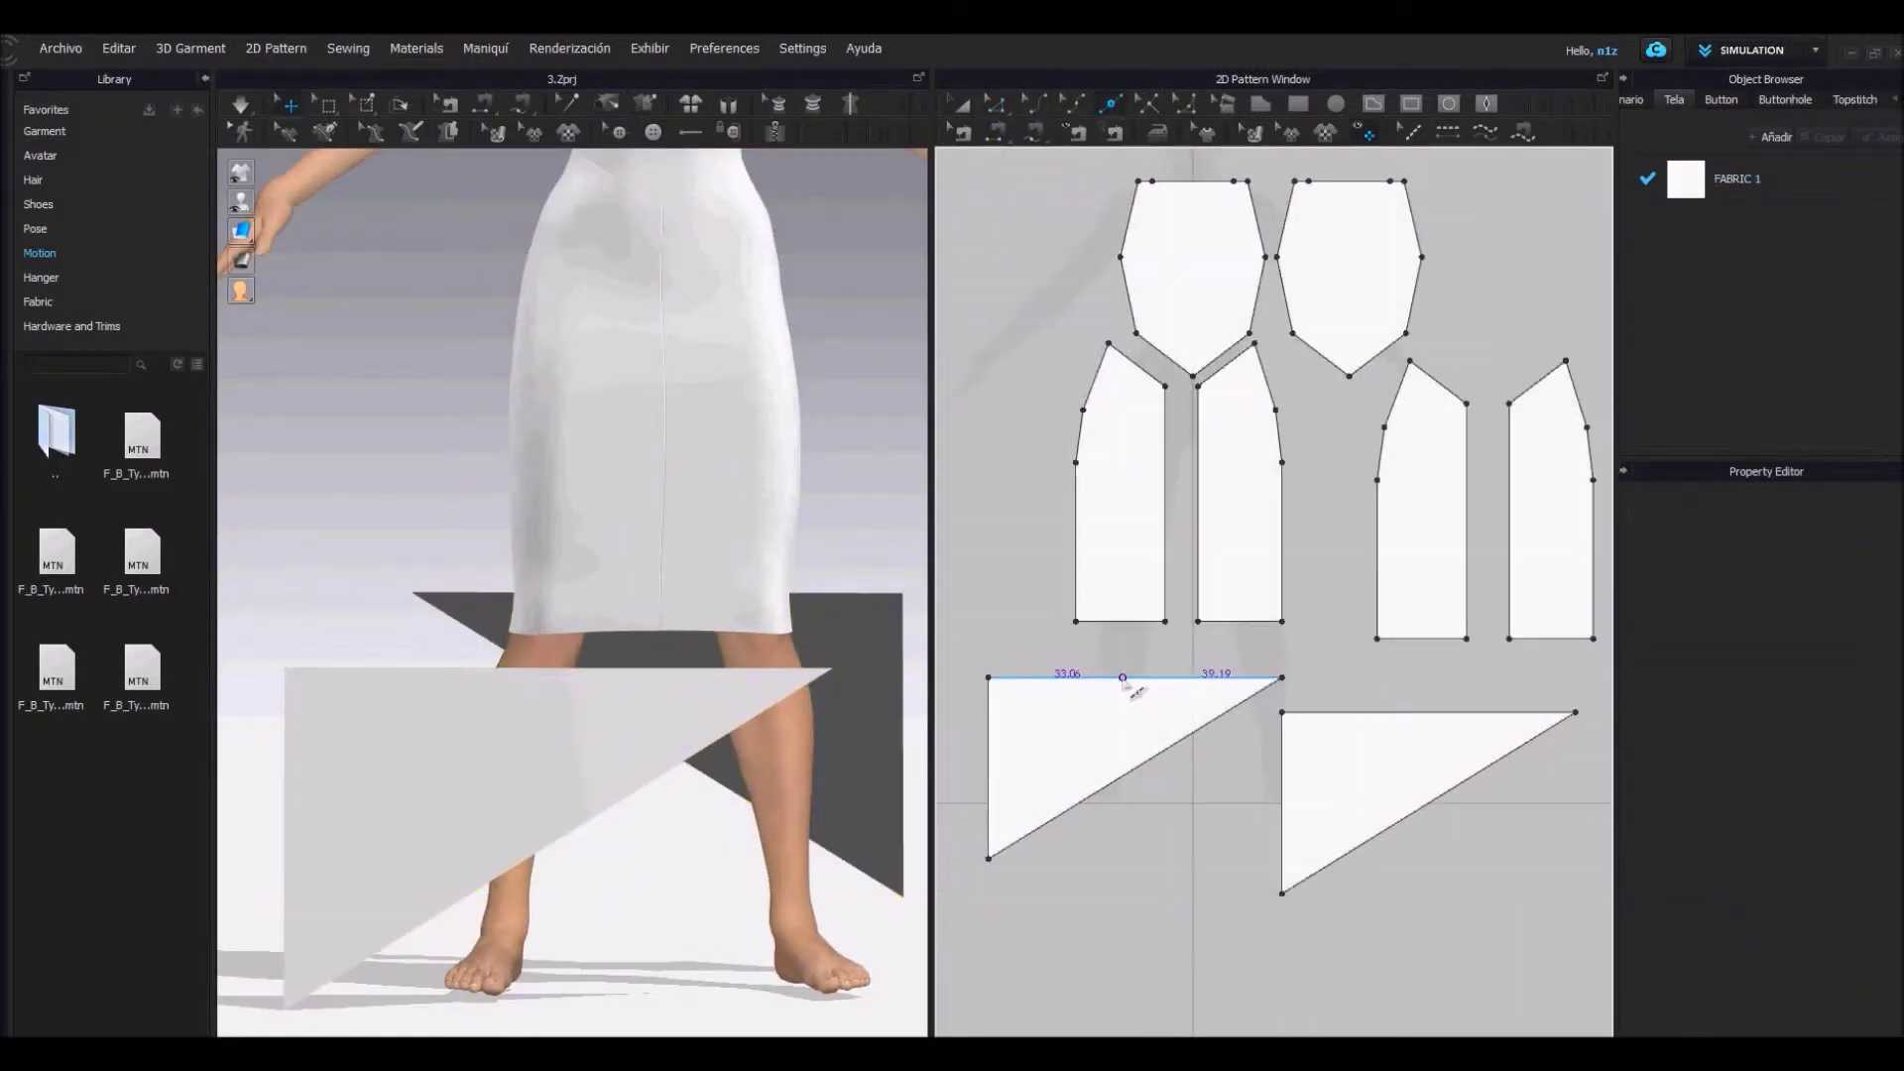
pyautogui.scroll(3, 1149, 691)
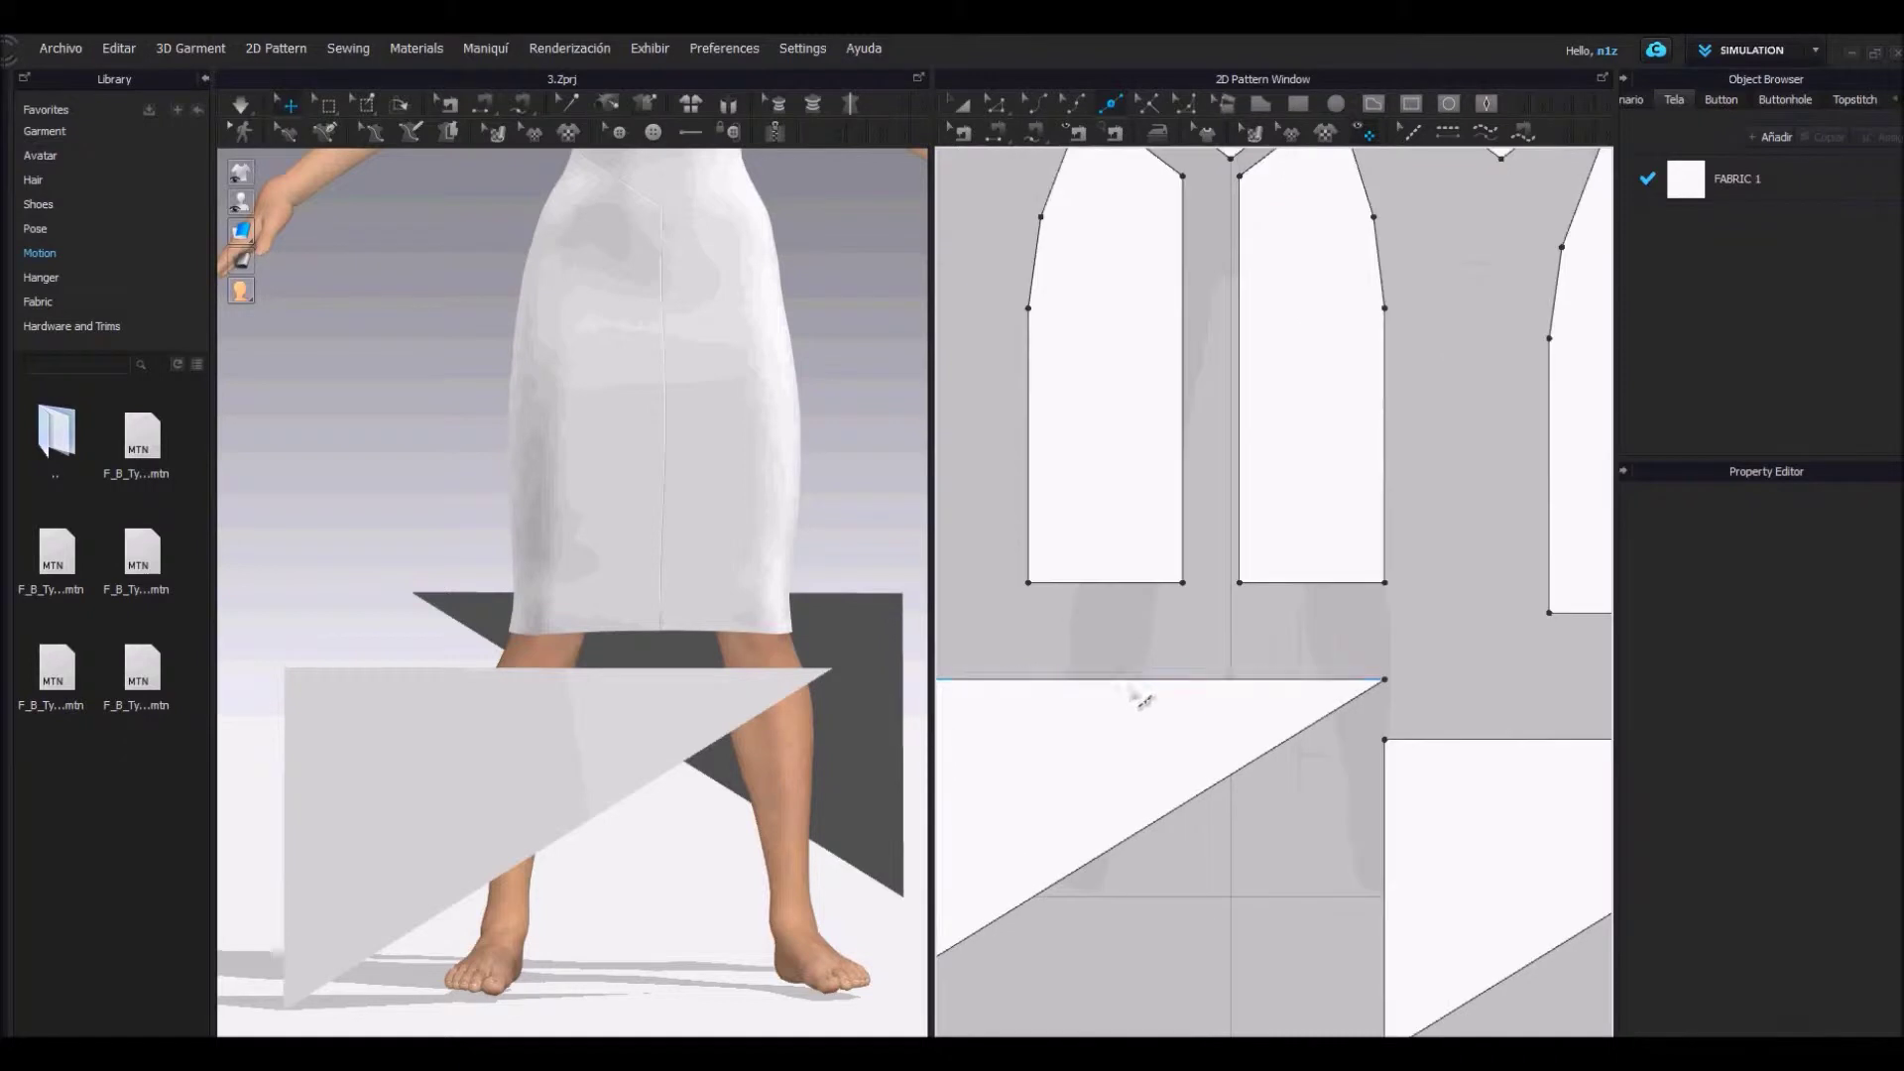
pyautogui.click(1455, 633)
pyautogui.scroll(-5, 1298, 635)
pyautogui.scroll(5, 1289, 709)
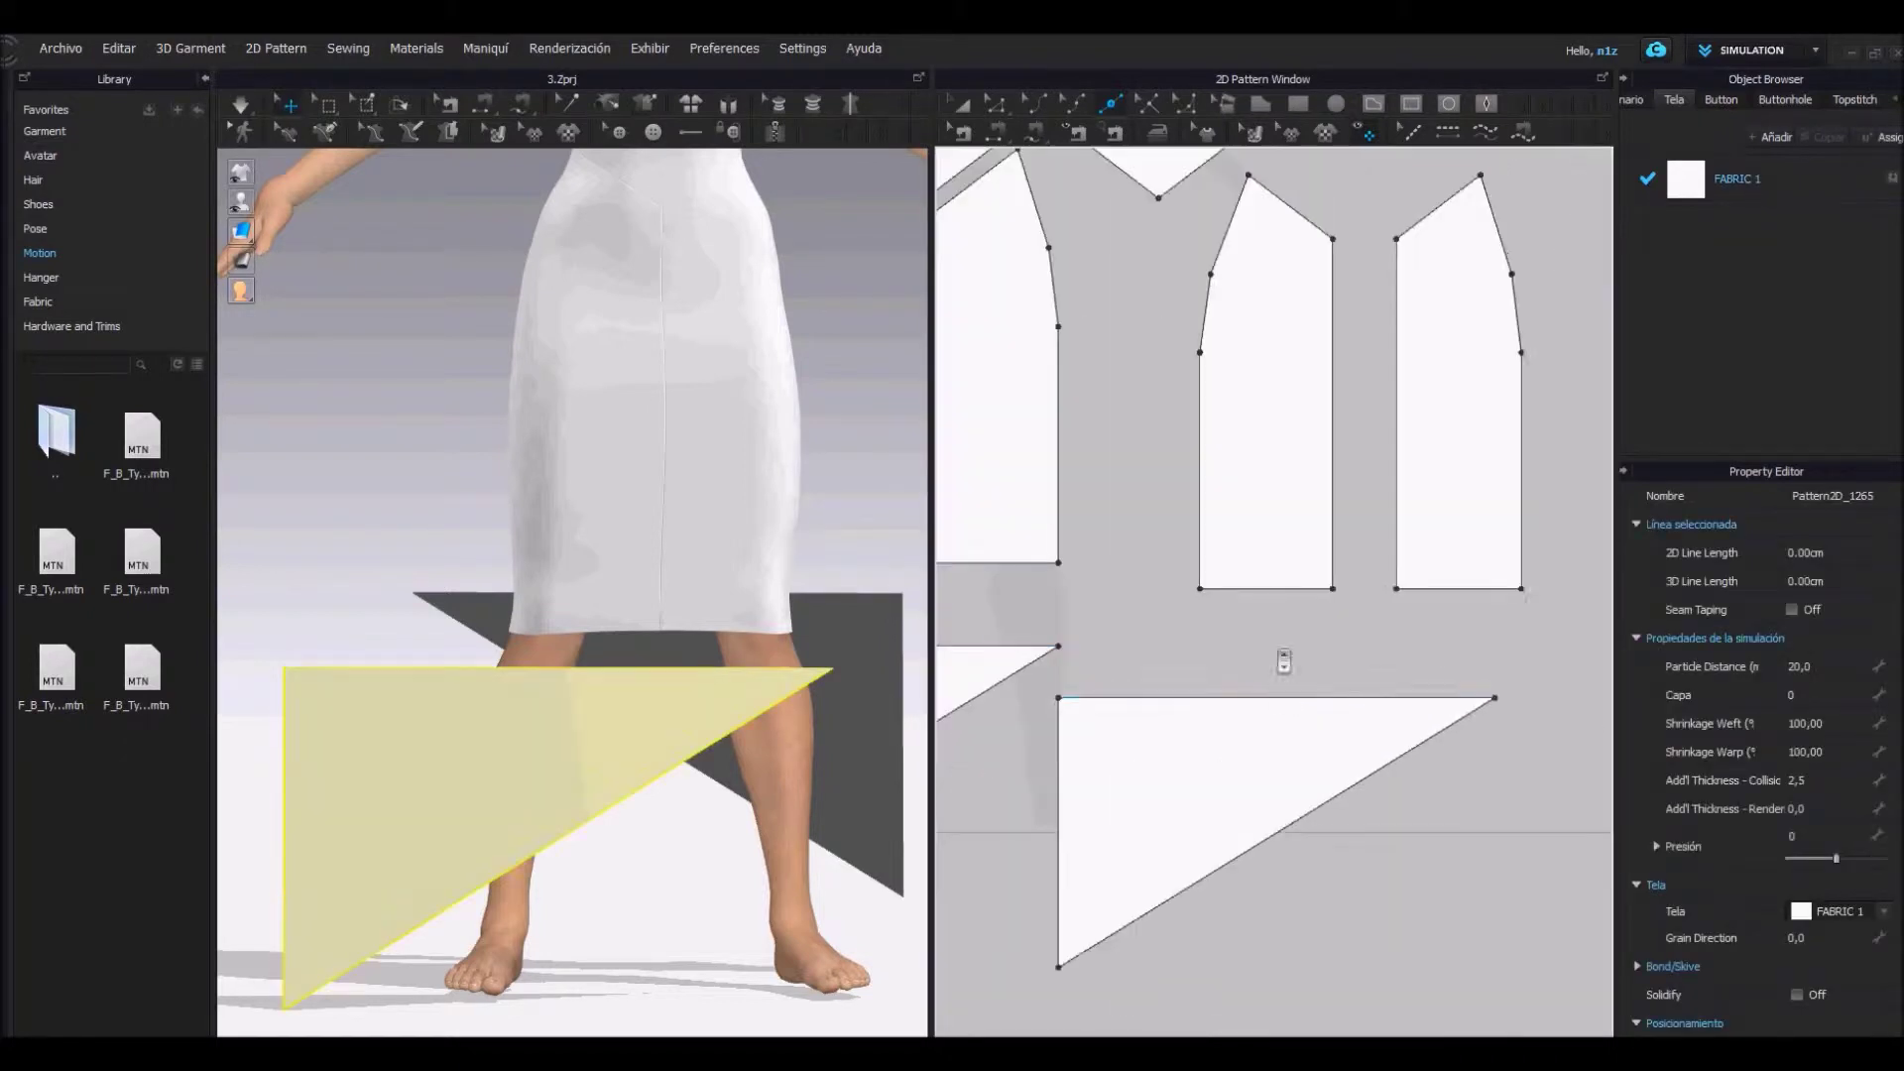
pyautogui.scroll(1, 1279, 702)
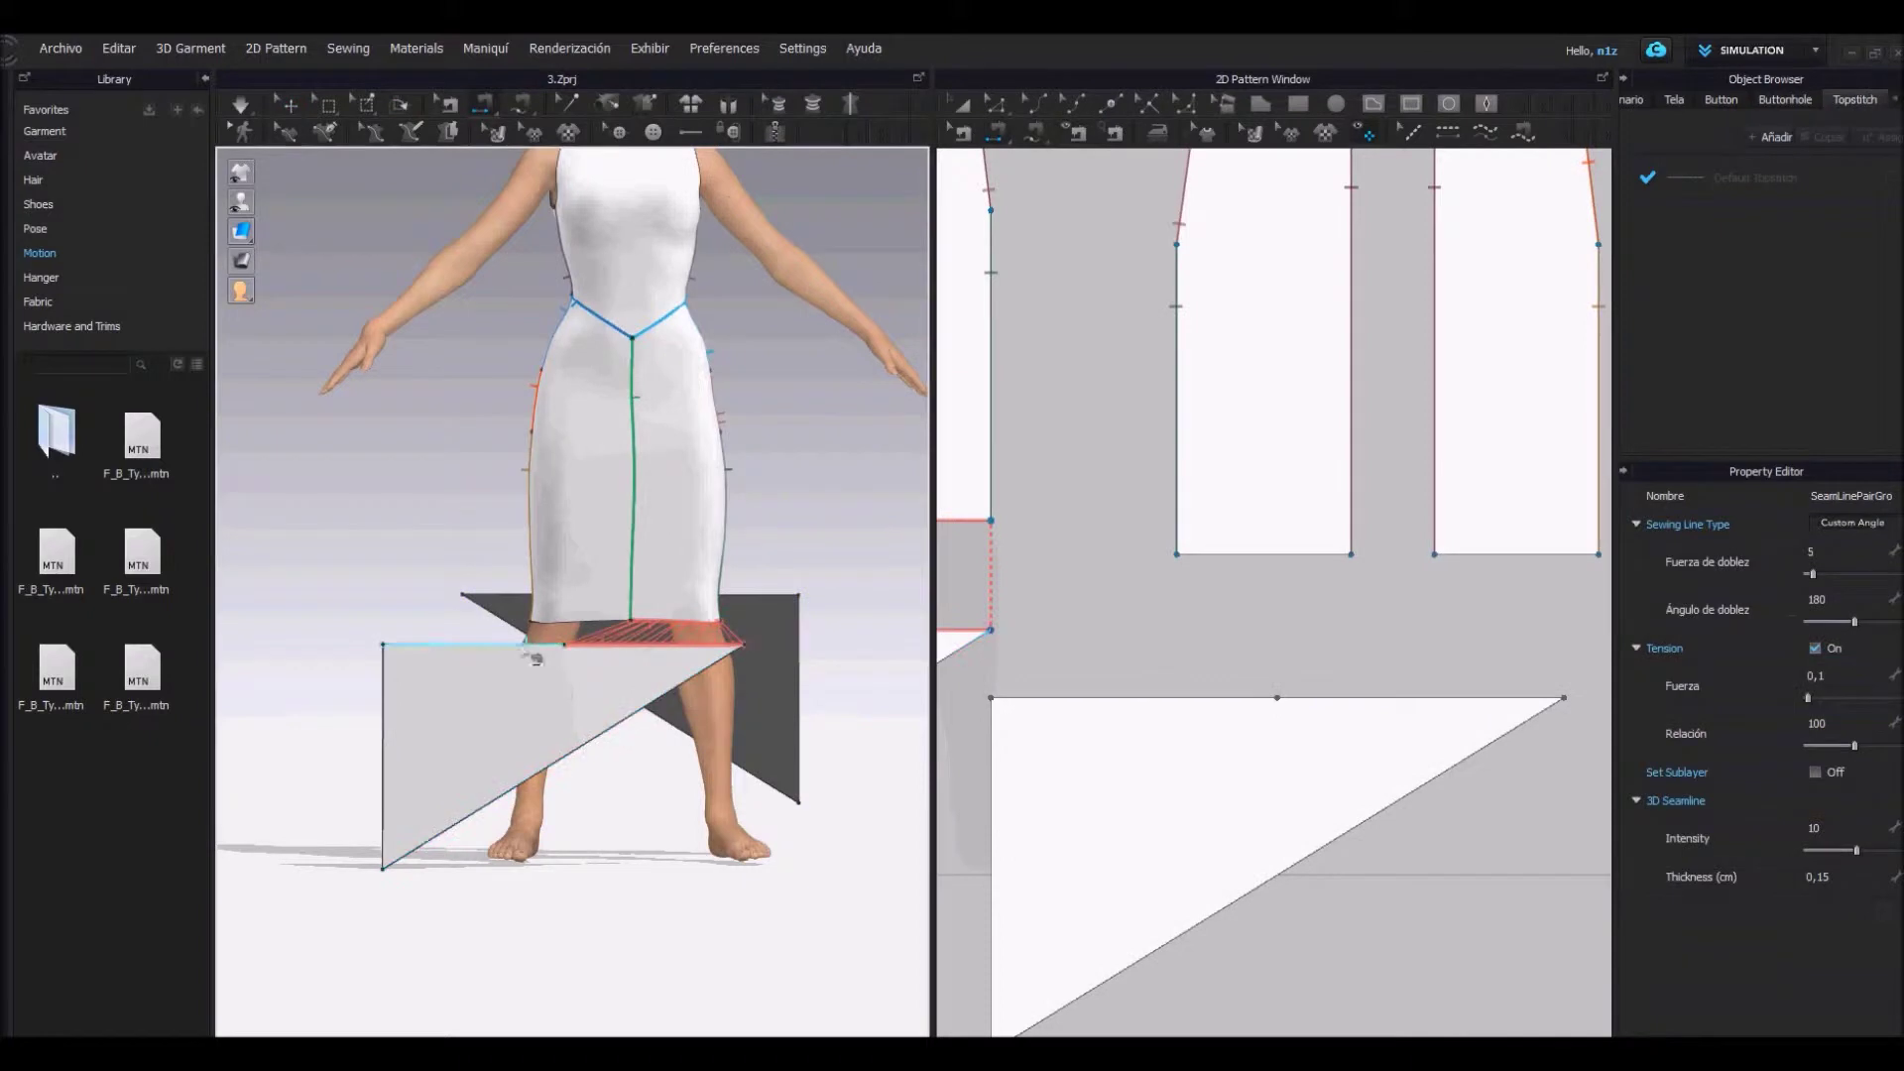
# Sew the halves of the flounces' upper edges to the front and back skirt hems and simulate the dress
pyautogui.moveTo(595, 595); pyautogui.dragTo(437, 744, button='right')
pyautogui.scroll(3, 437, 744)
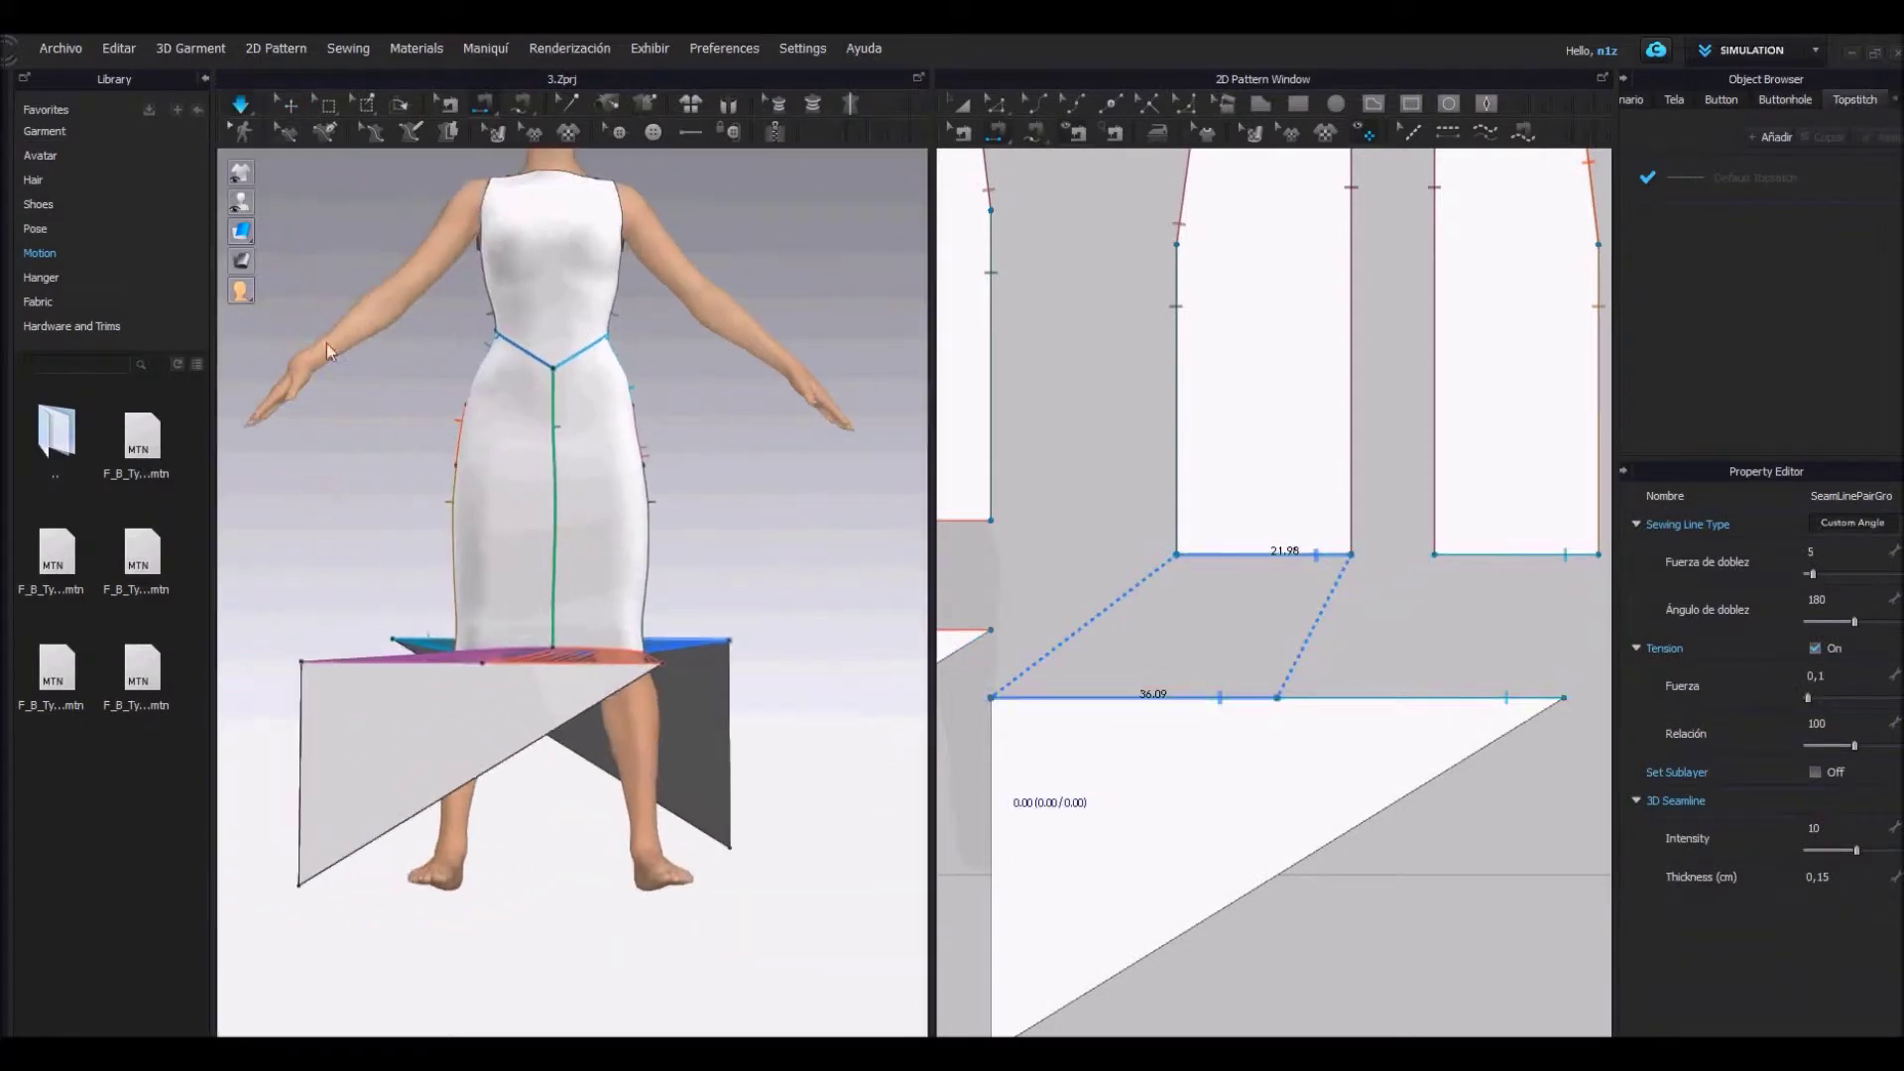
pyautogui.press('space')
pyautogui.scroll(-2, 327, 387)
pyautogui.moveTo(327, 387); pyautogui.dragTo(769, 539, button='right')
# Draw a square neckline outline with the 3D Pen on the front bodice, from the neck edge to the upper bust
pyautogui.scroll(4, 769, 540)
pyautogui.moveTo(1215, 307); pyautogui.dragTo(1395, 733, button='middle')
pyautogui.scroll(1, 640, 399)
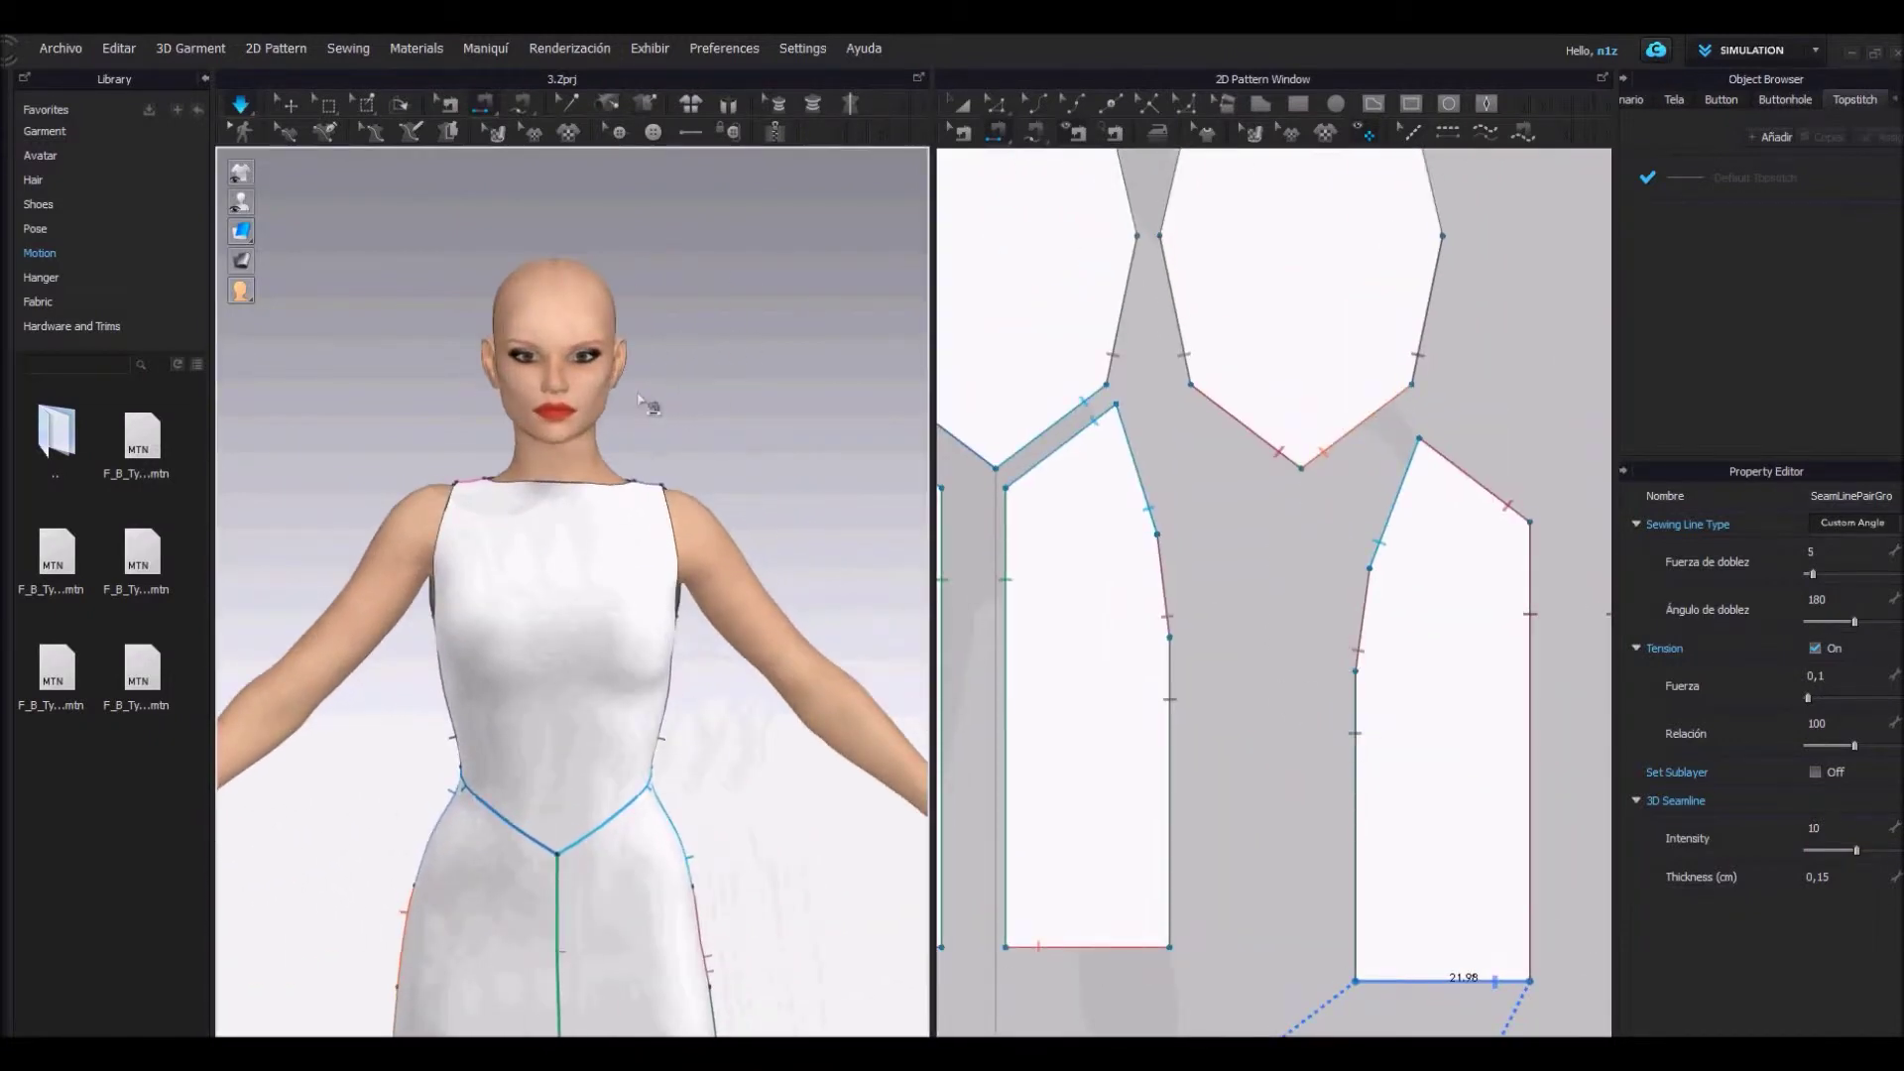
pyautogui.click(325, 132)
pyautogui.scroll(2, 701, 513)
pyautogui.moveTo(702, 512); pyautogui.dragTo(682, 585, button='right')
pyautogui.click(653, 617)
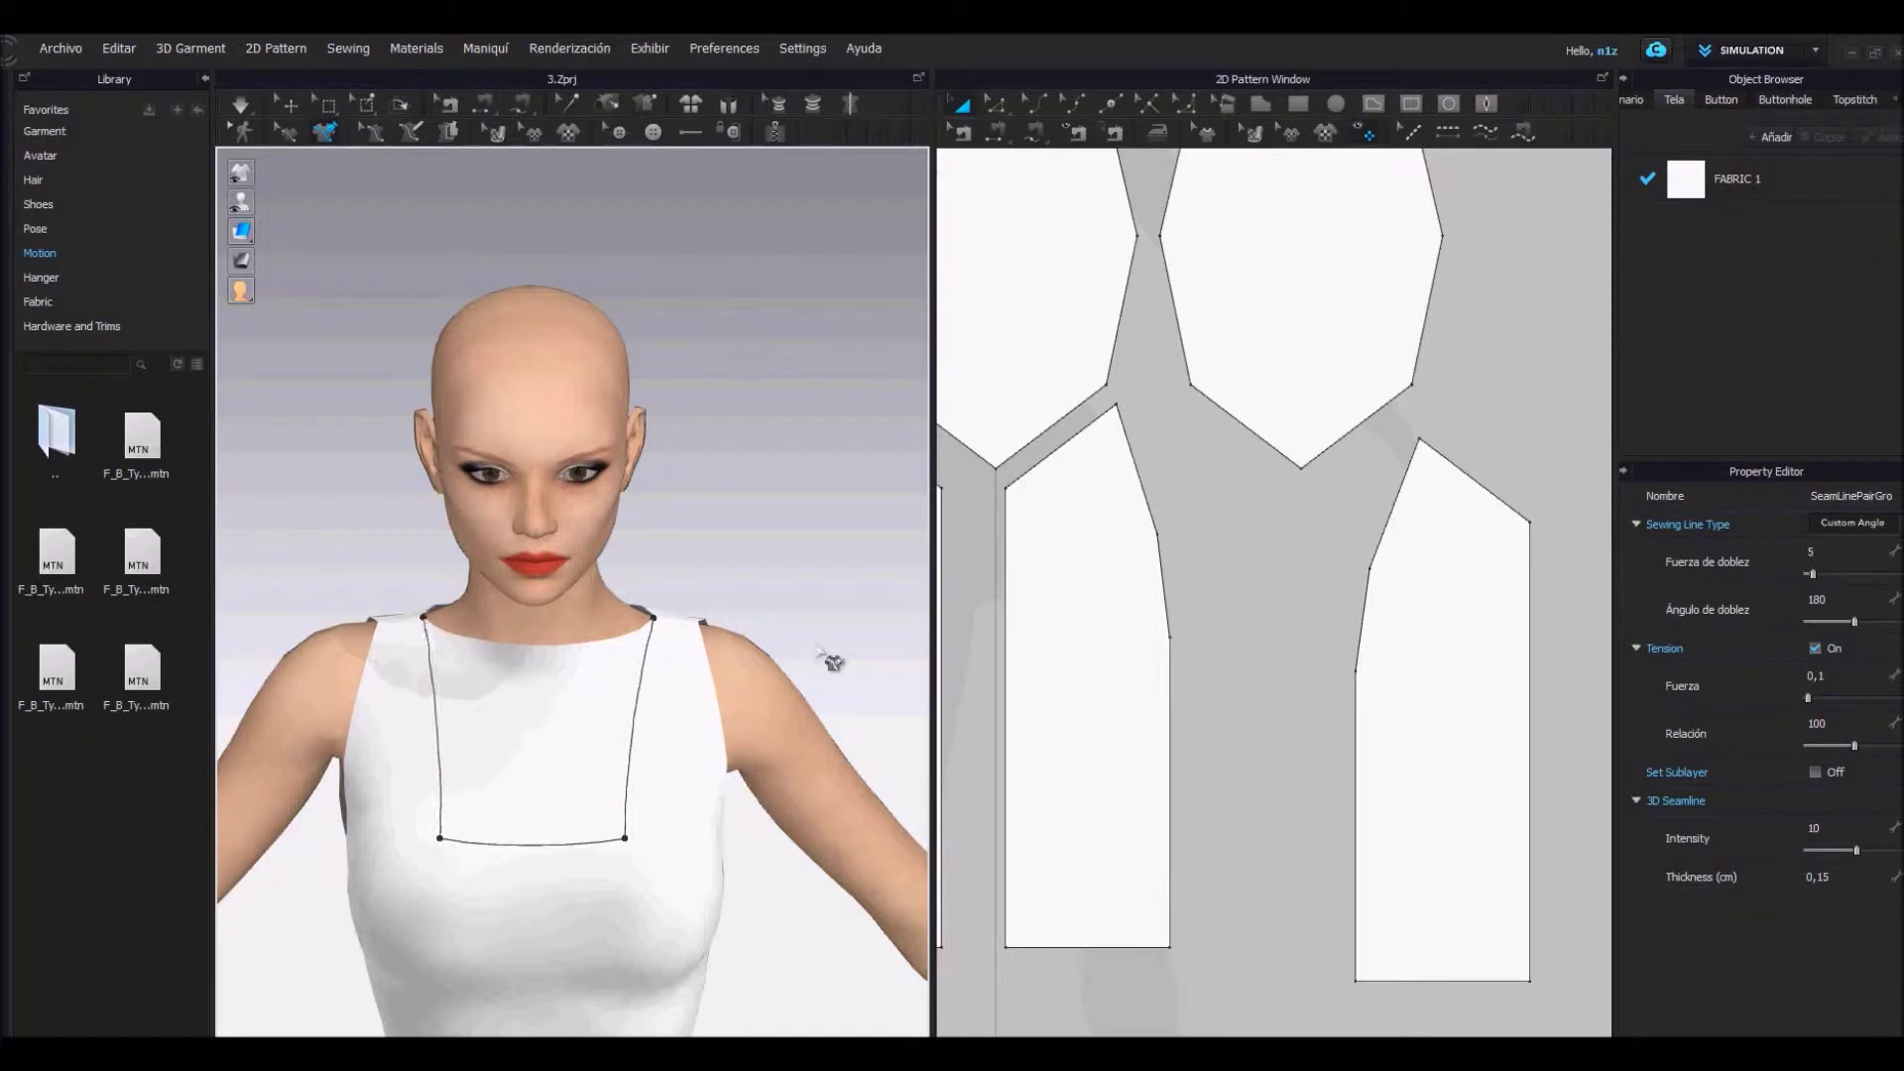
# Convert the front neckline outline drawn on the garment into internal pattern lines
pyautogui.click(289, 132)
pyautogui.rightClick(626, 780)
pyautogui.click(680, 922)
# Draw a deep square opening outline with the 3D Pen on the back bodice, from the neck edge to the waist
pyautogui.moveTo(797, 530); pyautogui.dragTo(716, 428, button='right')
pyautogui.moveTo(716, 428); pyautogui.dragTo(626, 591, button='middle')
pyautogui.press('6')
pyautogui.press('8')
pyautogui.scroll(5, 585, 211)
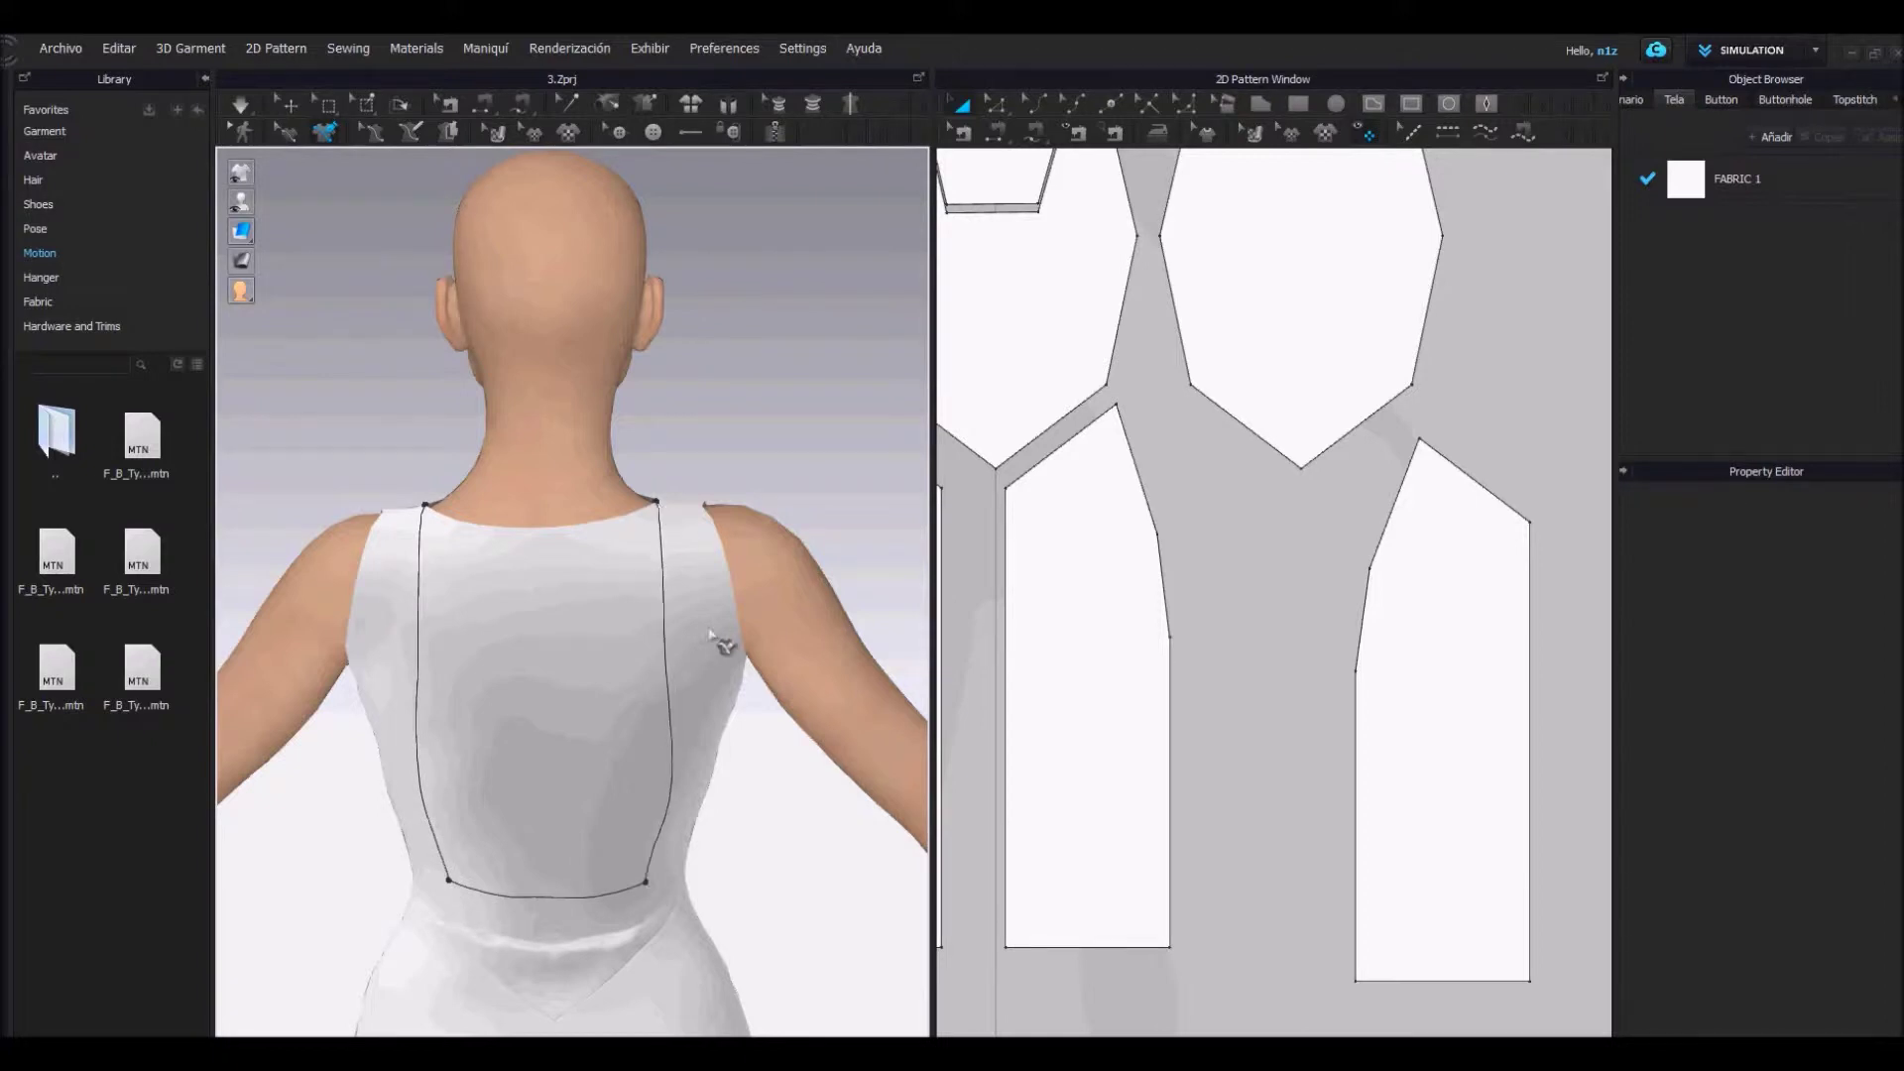
# Convert the back opening outline drawn on the garment into internal pattern lines
pyautogui.rightClick(671, 743)
pyautogui.click(842, 868)
pyautogui.press('2')
pyautogui.moveTo(353, 504); pyautogui.dragTo(350, 538, button='middle')
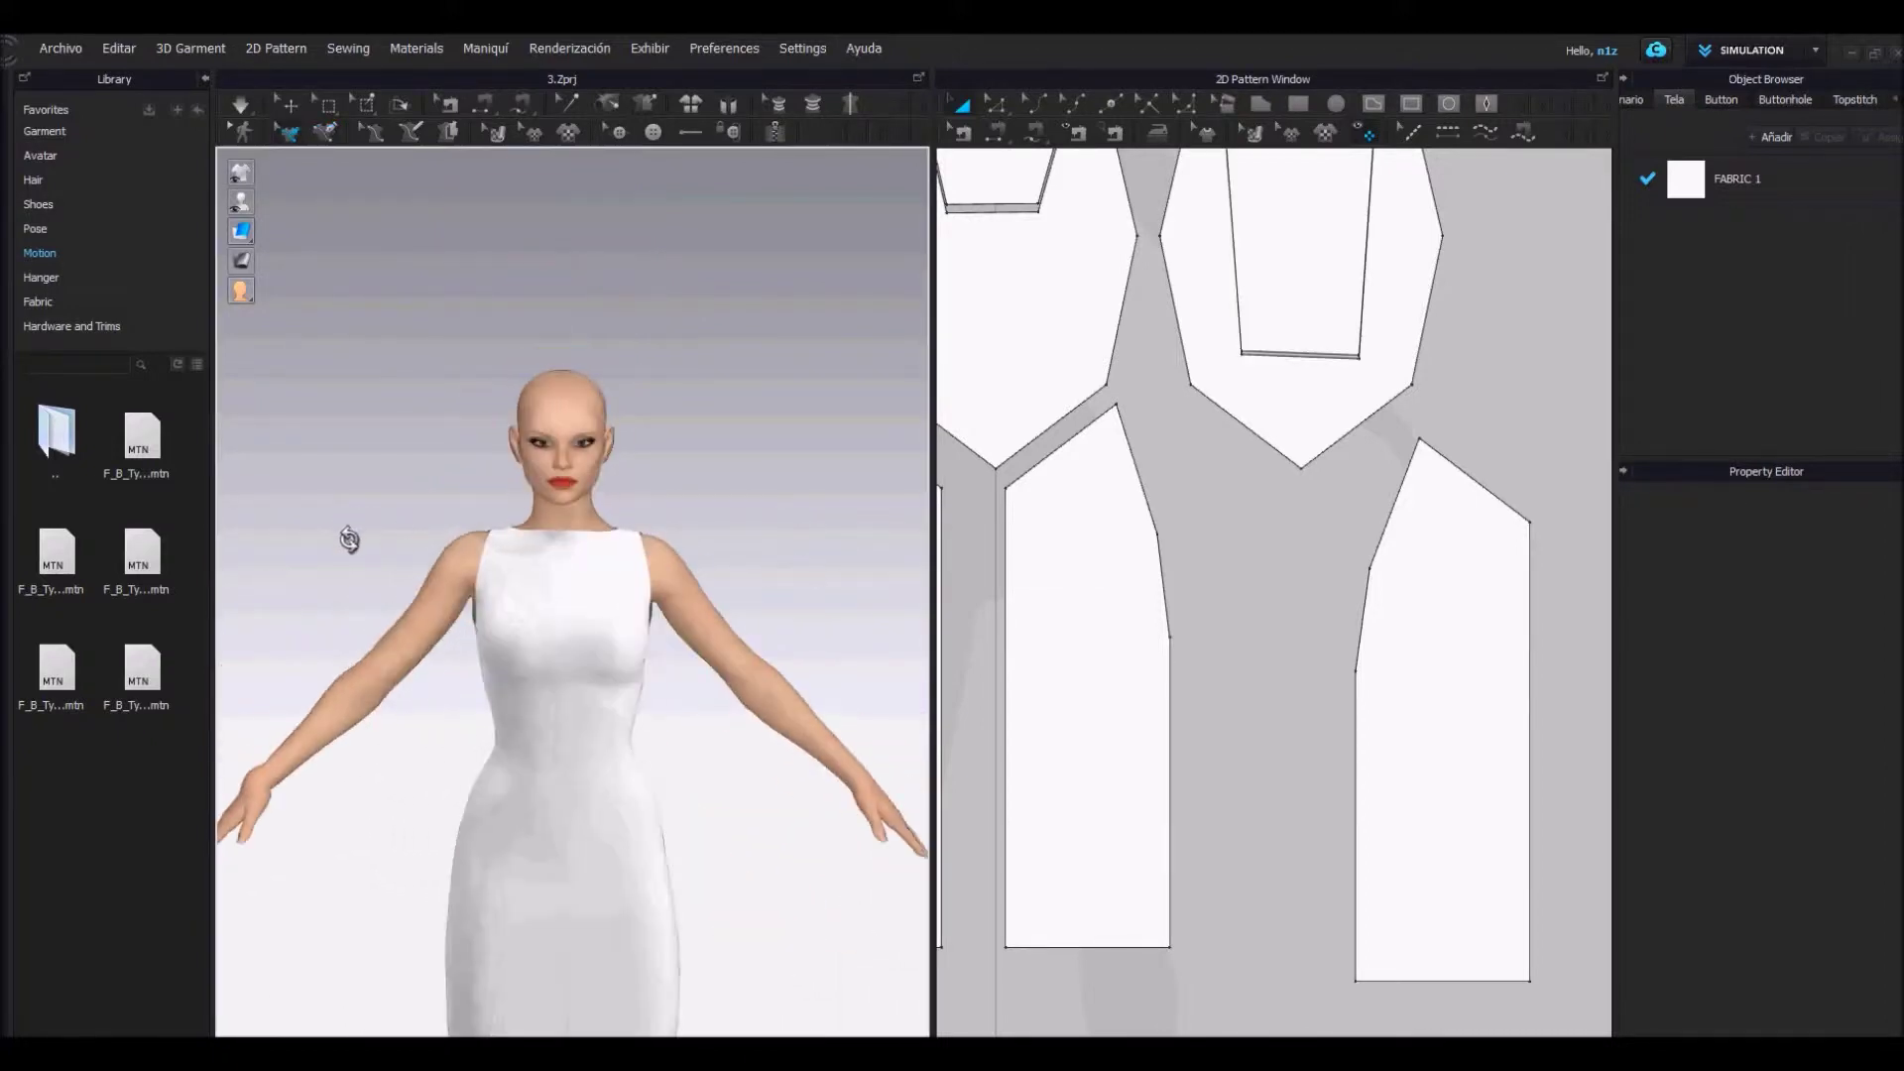
# Set FABRIC 1's material type to Fabric_Silk/Satin and make a copy of the fabric
pyautogui.click(1765, 181)
pyautogui.click(1883, 638)
pyautogui.click(1856, 690)
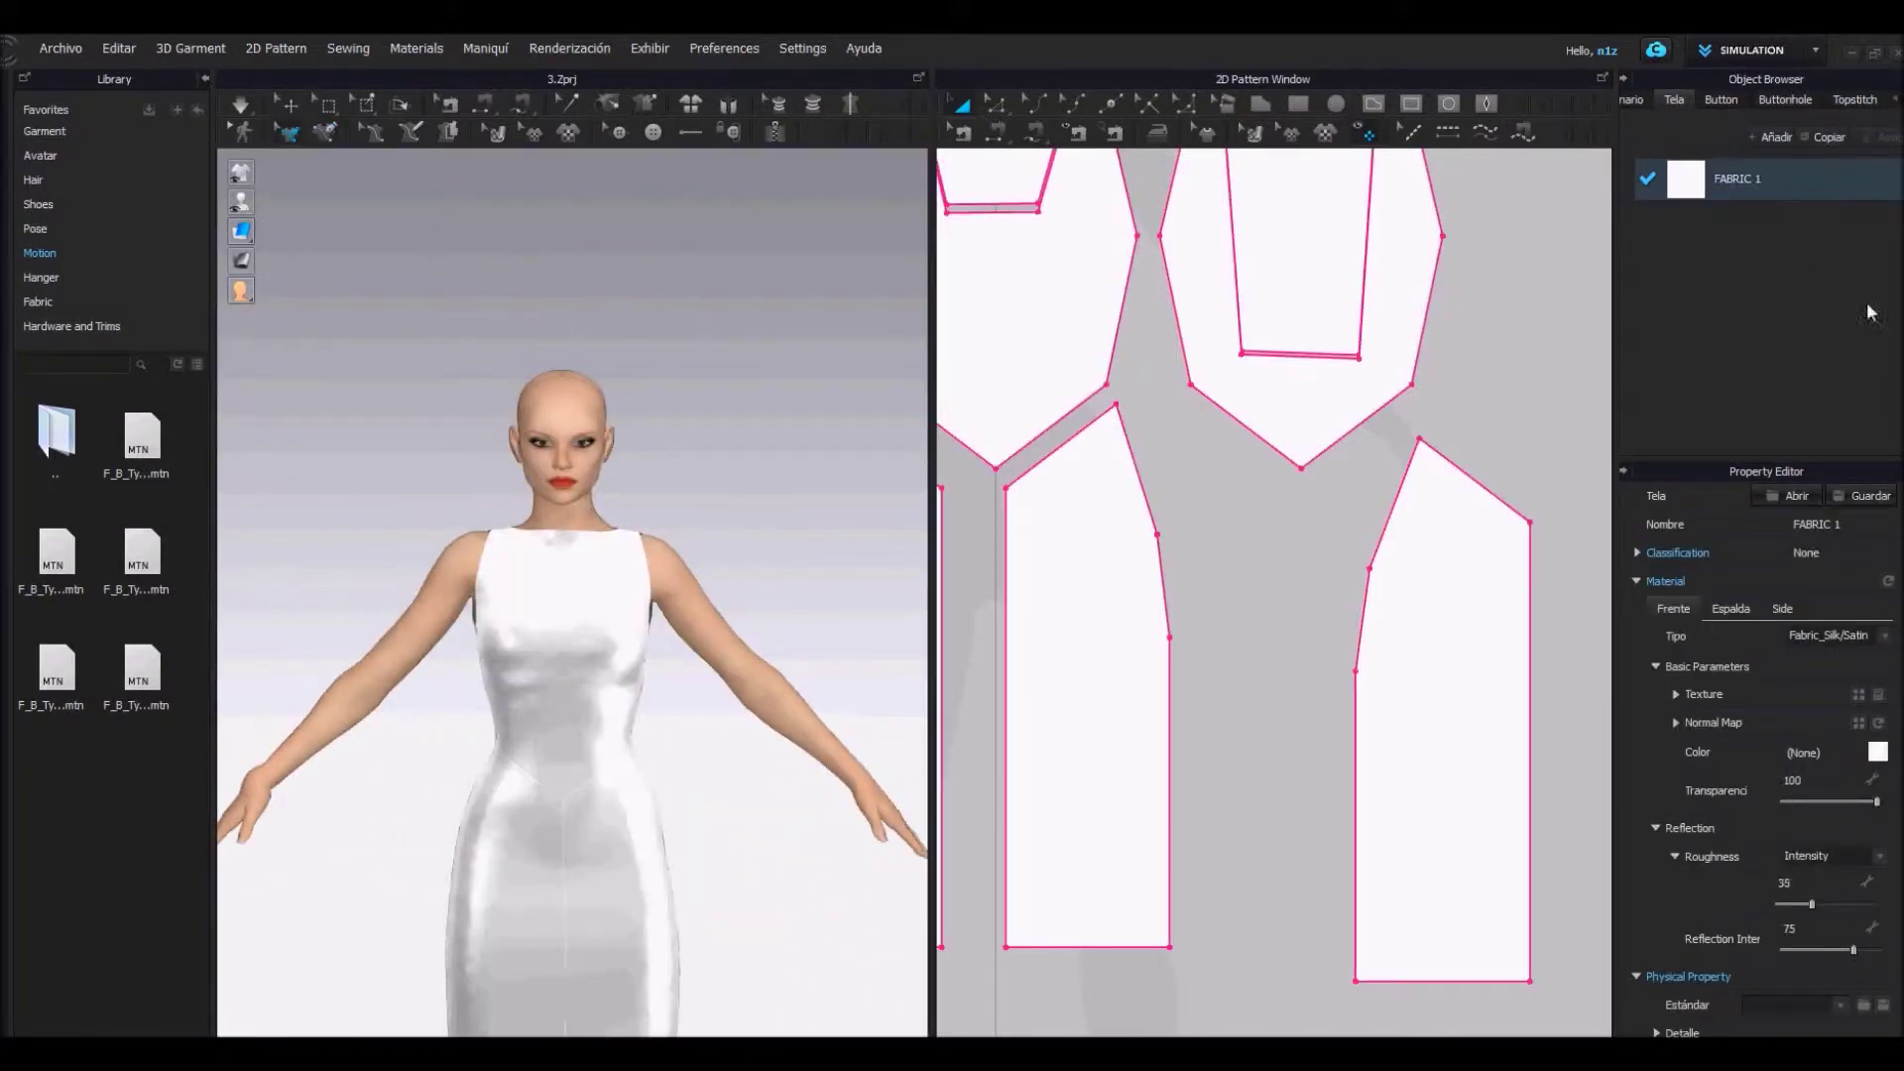
pyautogui.click(1823, 137)
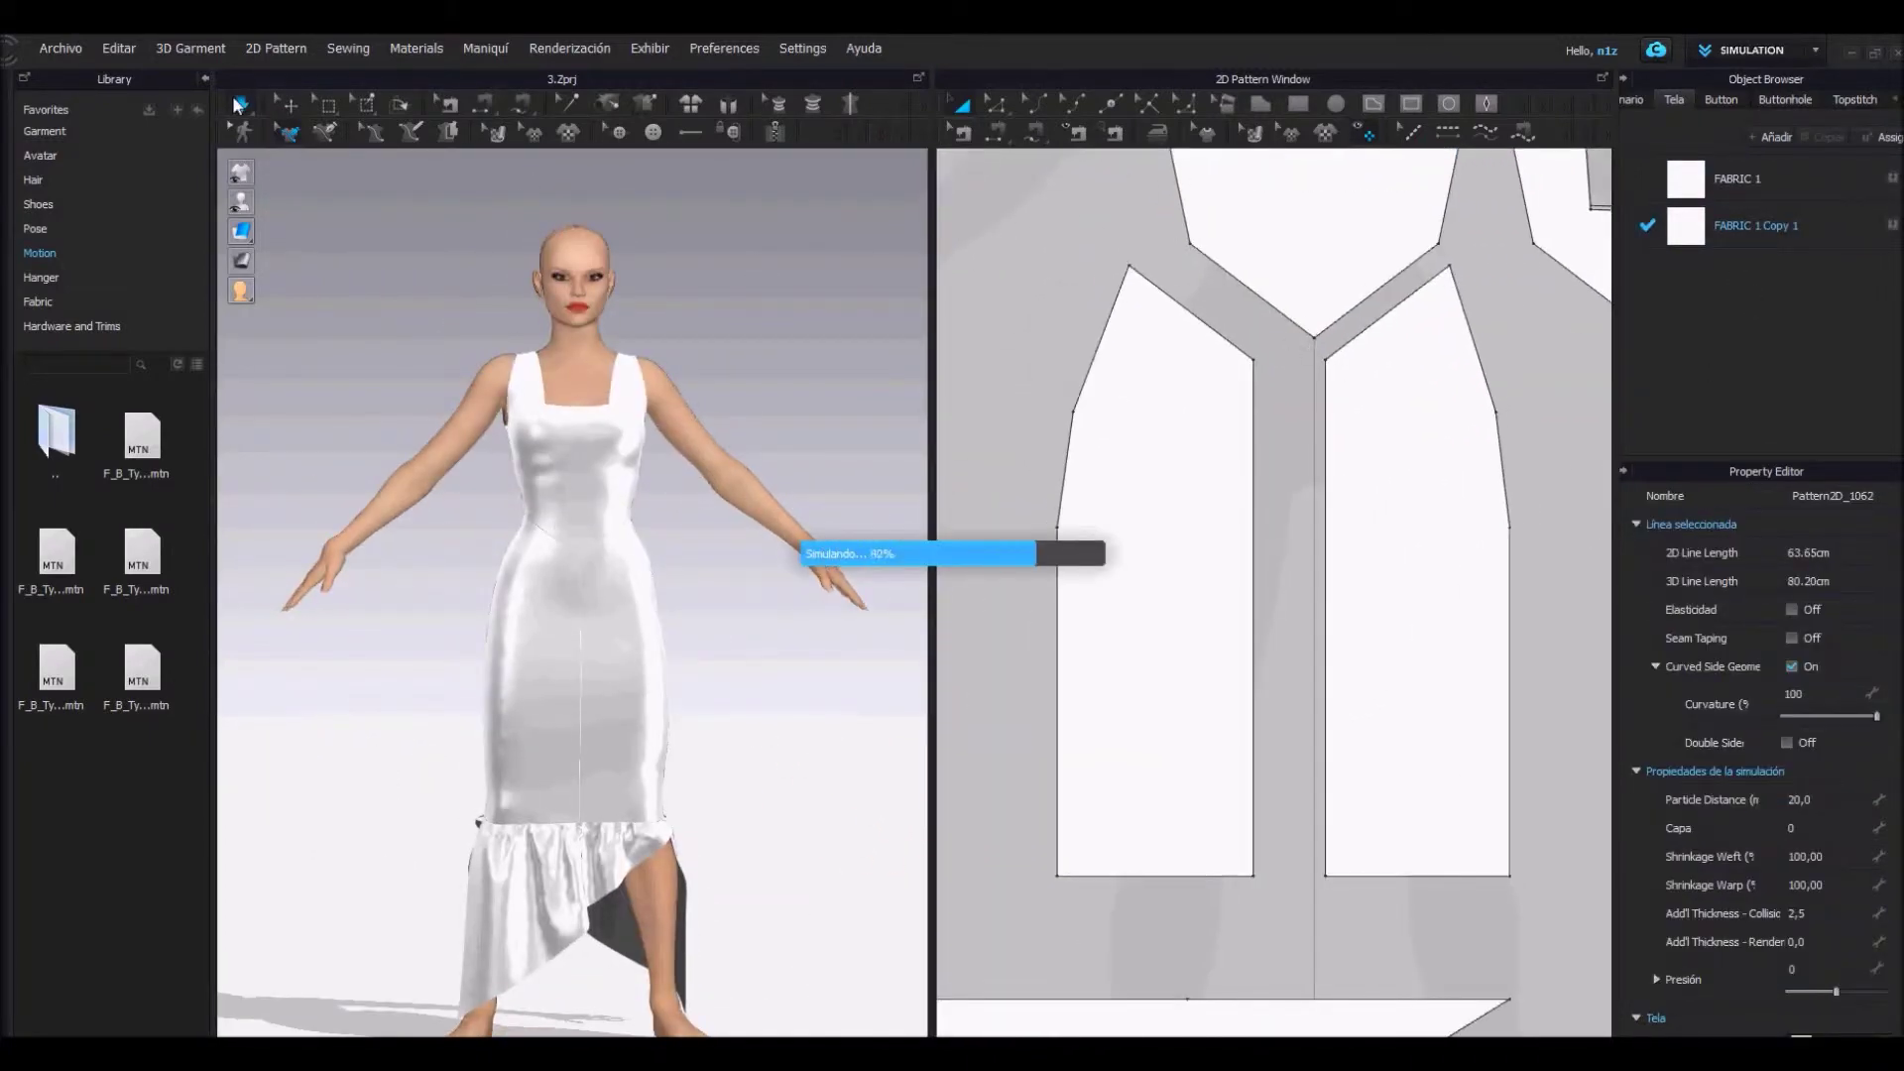
pyautogui.click(238, 105)
# Split both front skirt panels along an internal line from the side edge to near the centre front, continuing down to the hem
pyautogui.click(1372, 104)
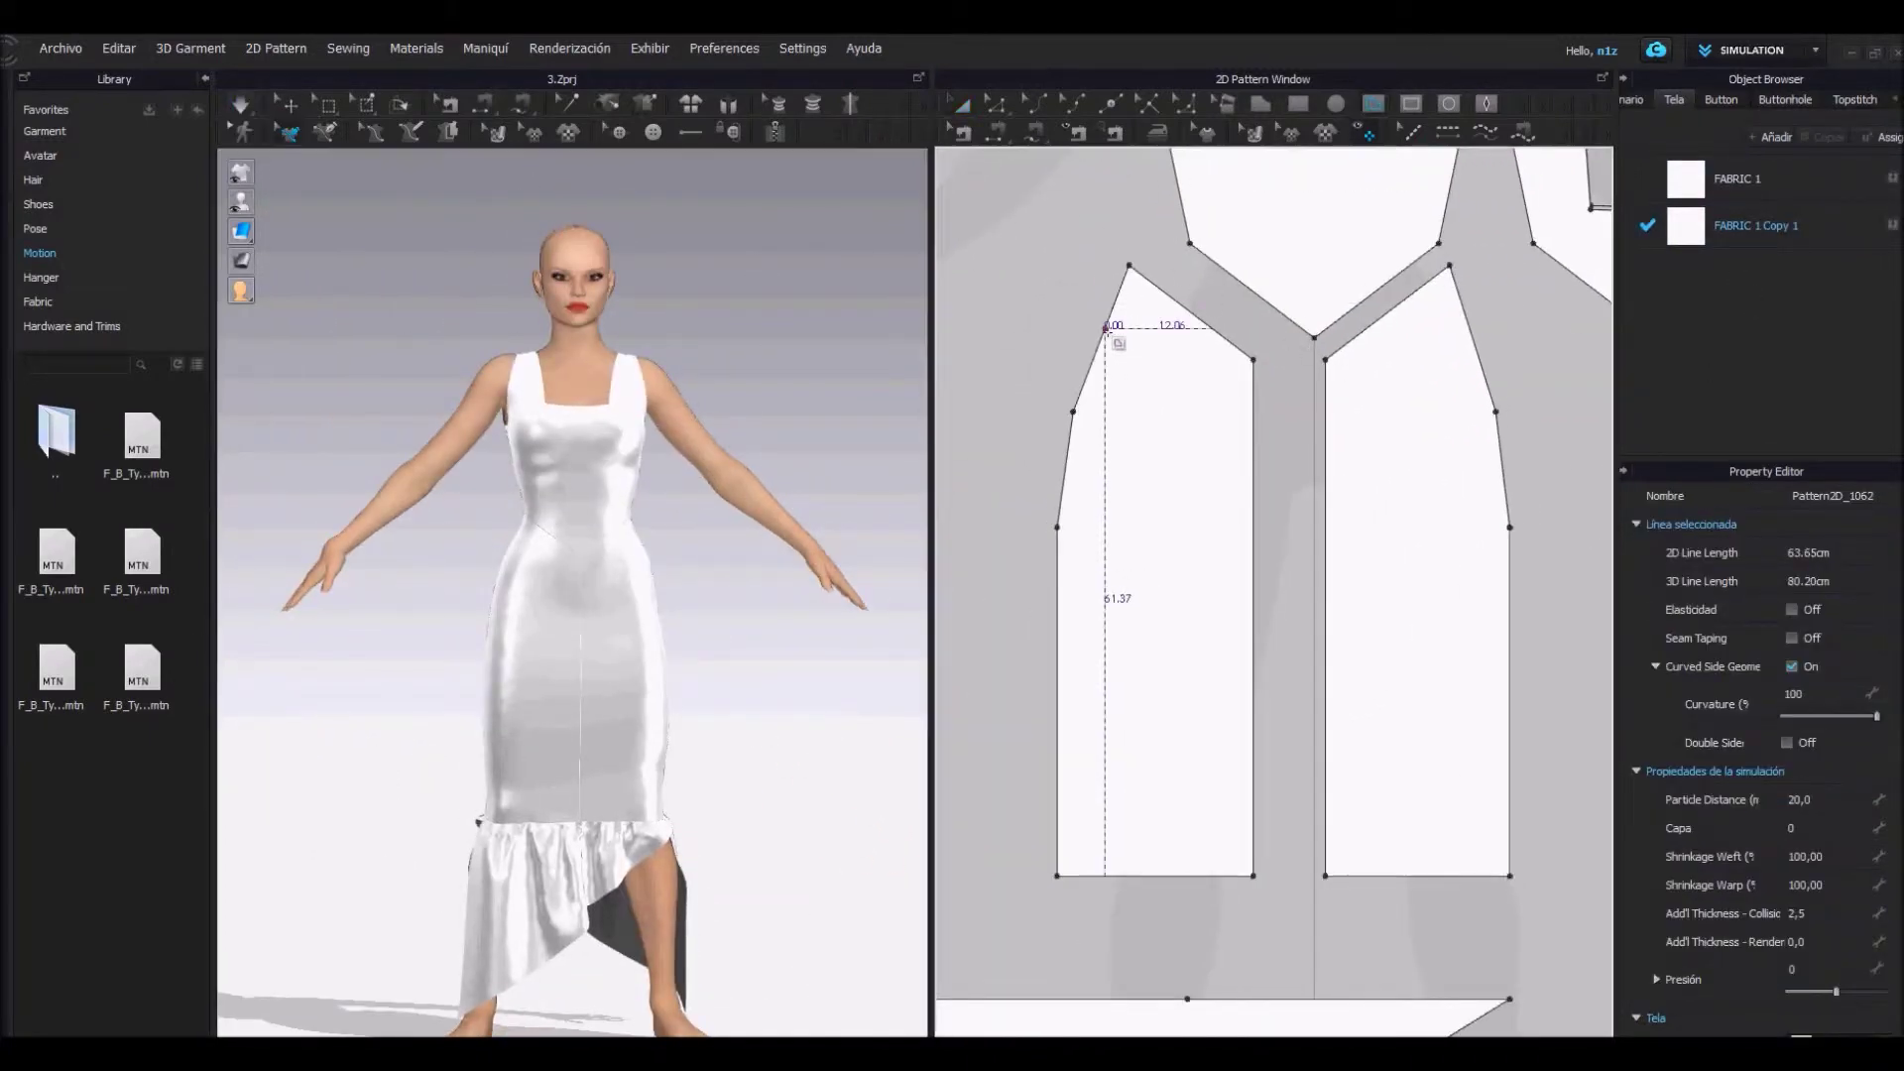
pyautogui.click(1237, 876)
pyautogui.press('Escape')
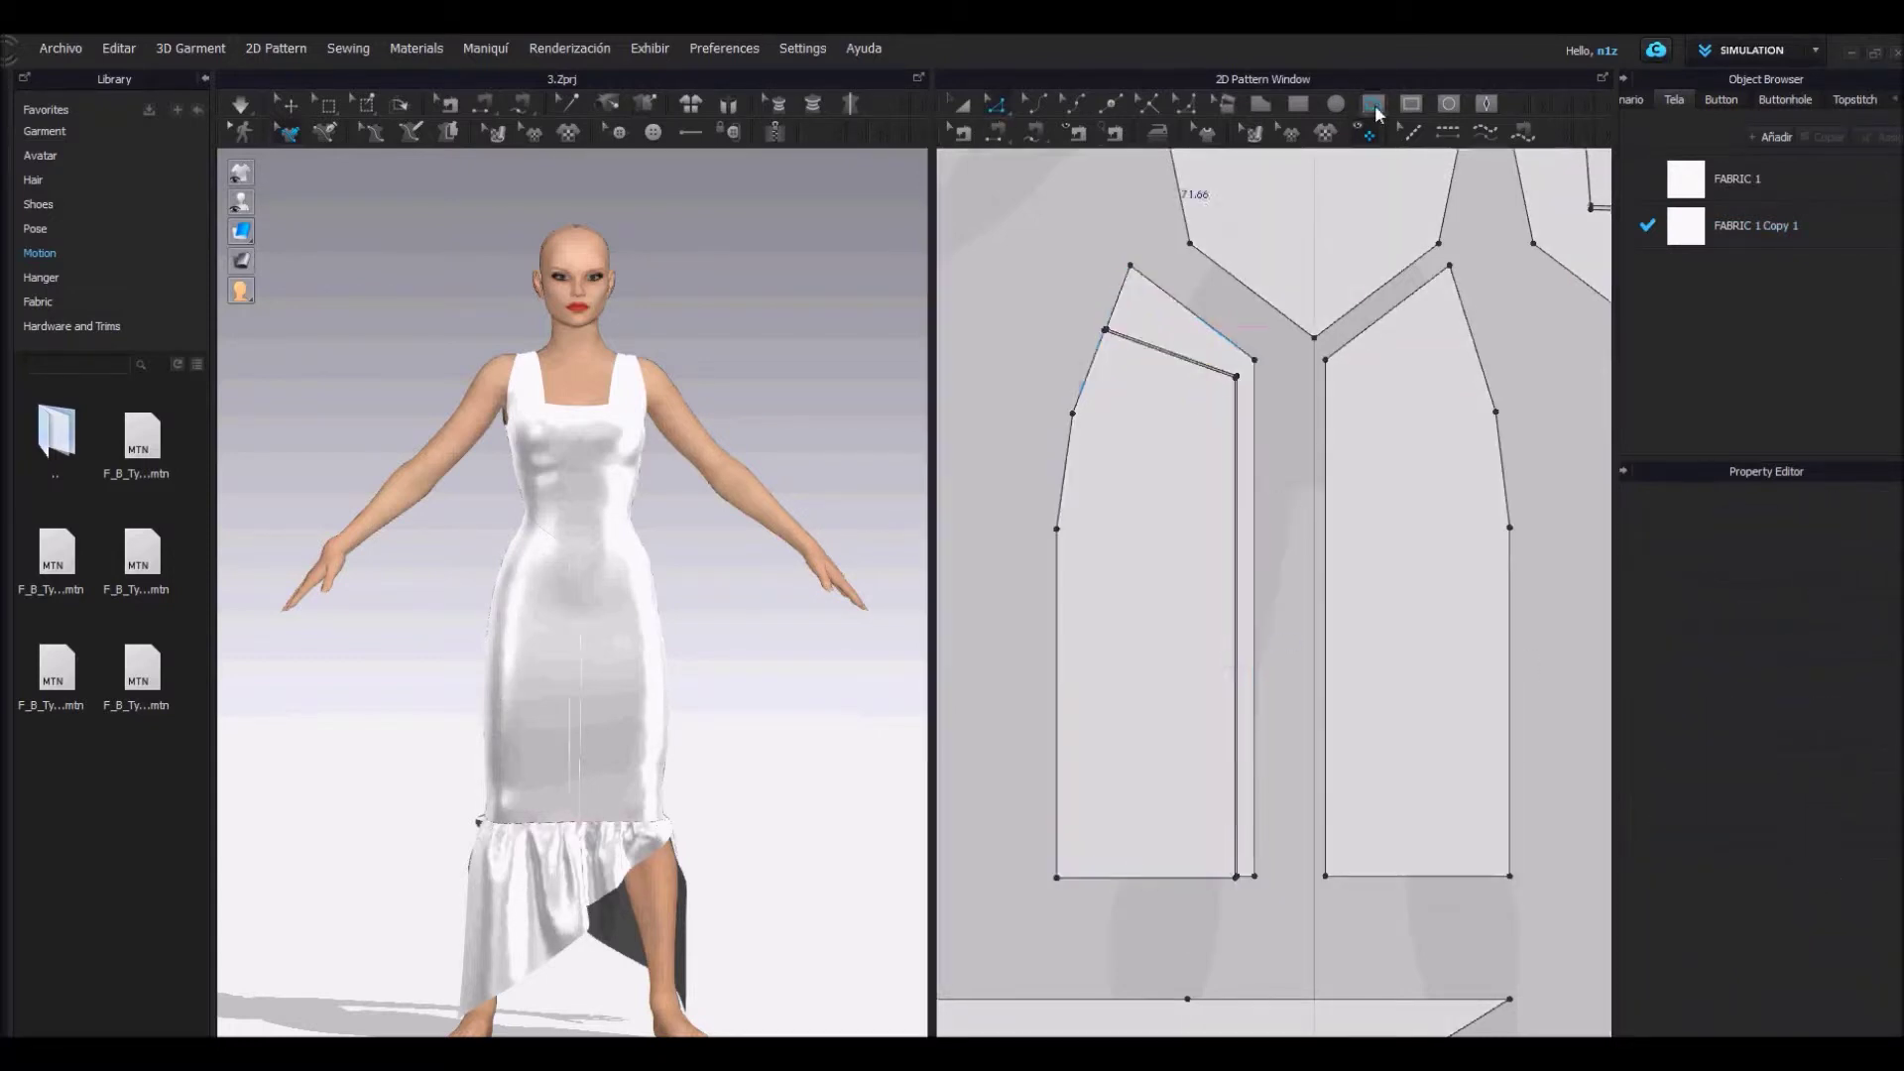
pyautogui.doubleClick(1346, 876)
pyautogui.click(996, 105)
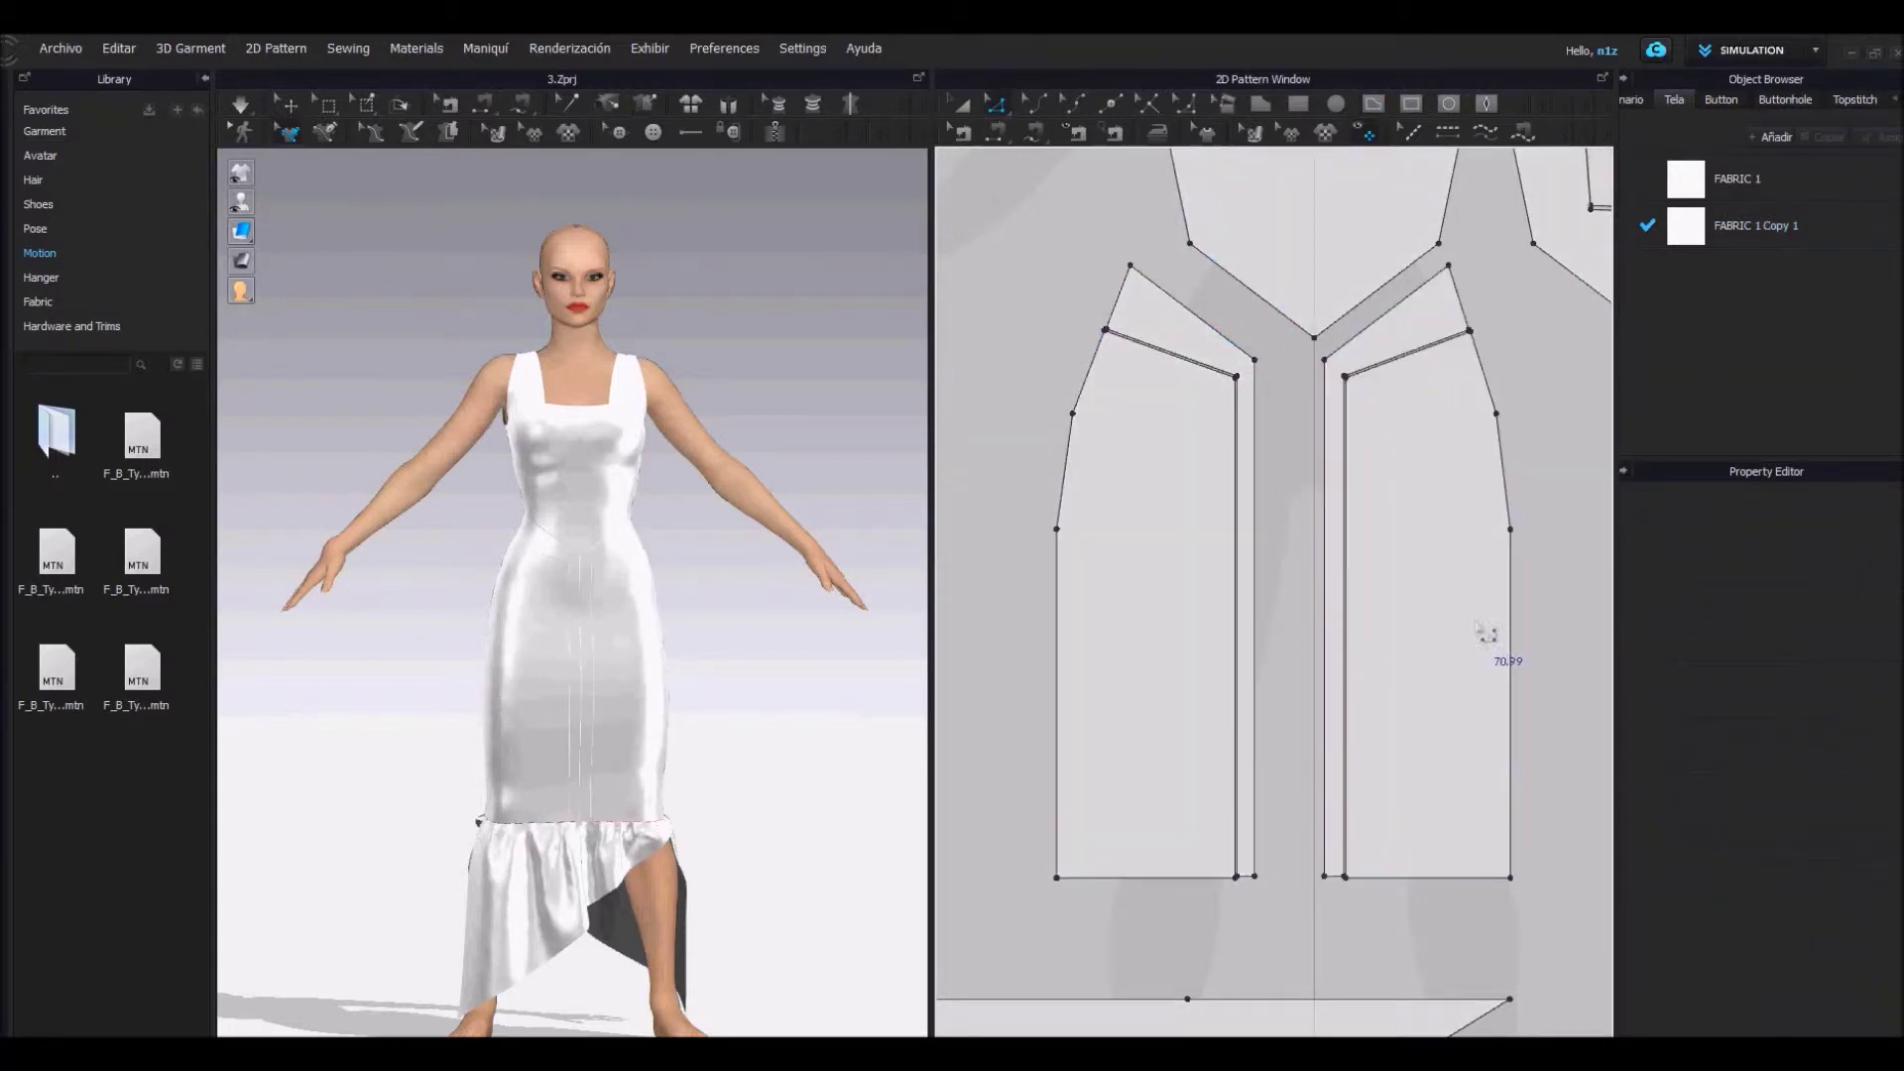
# Draw an angled internal line on the first back skirt panel, from side edge to near centre back and hem, and split the panel along it
pyautogui.scroll(-5, 1194, 417)
pyautogui.press('8')
pyautogui.moveTo(1487, 446); pyautogui.dragTo(1115, 446, button='middle')
pyautogui.scroll(5, 1190, 446)
pyautogui.click(1373, 103)
pyautogui.moveTo(1061, 288); pyautogui.dragTo(1384, 492, button='middle')
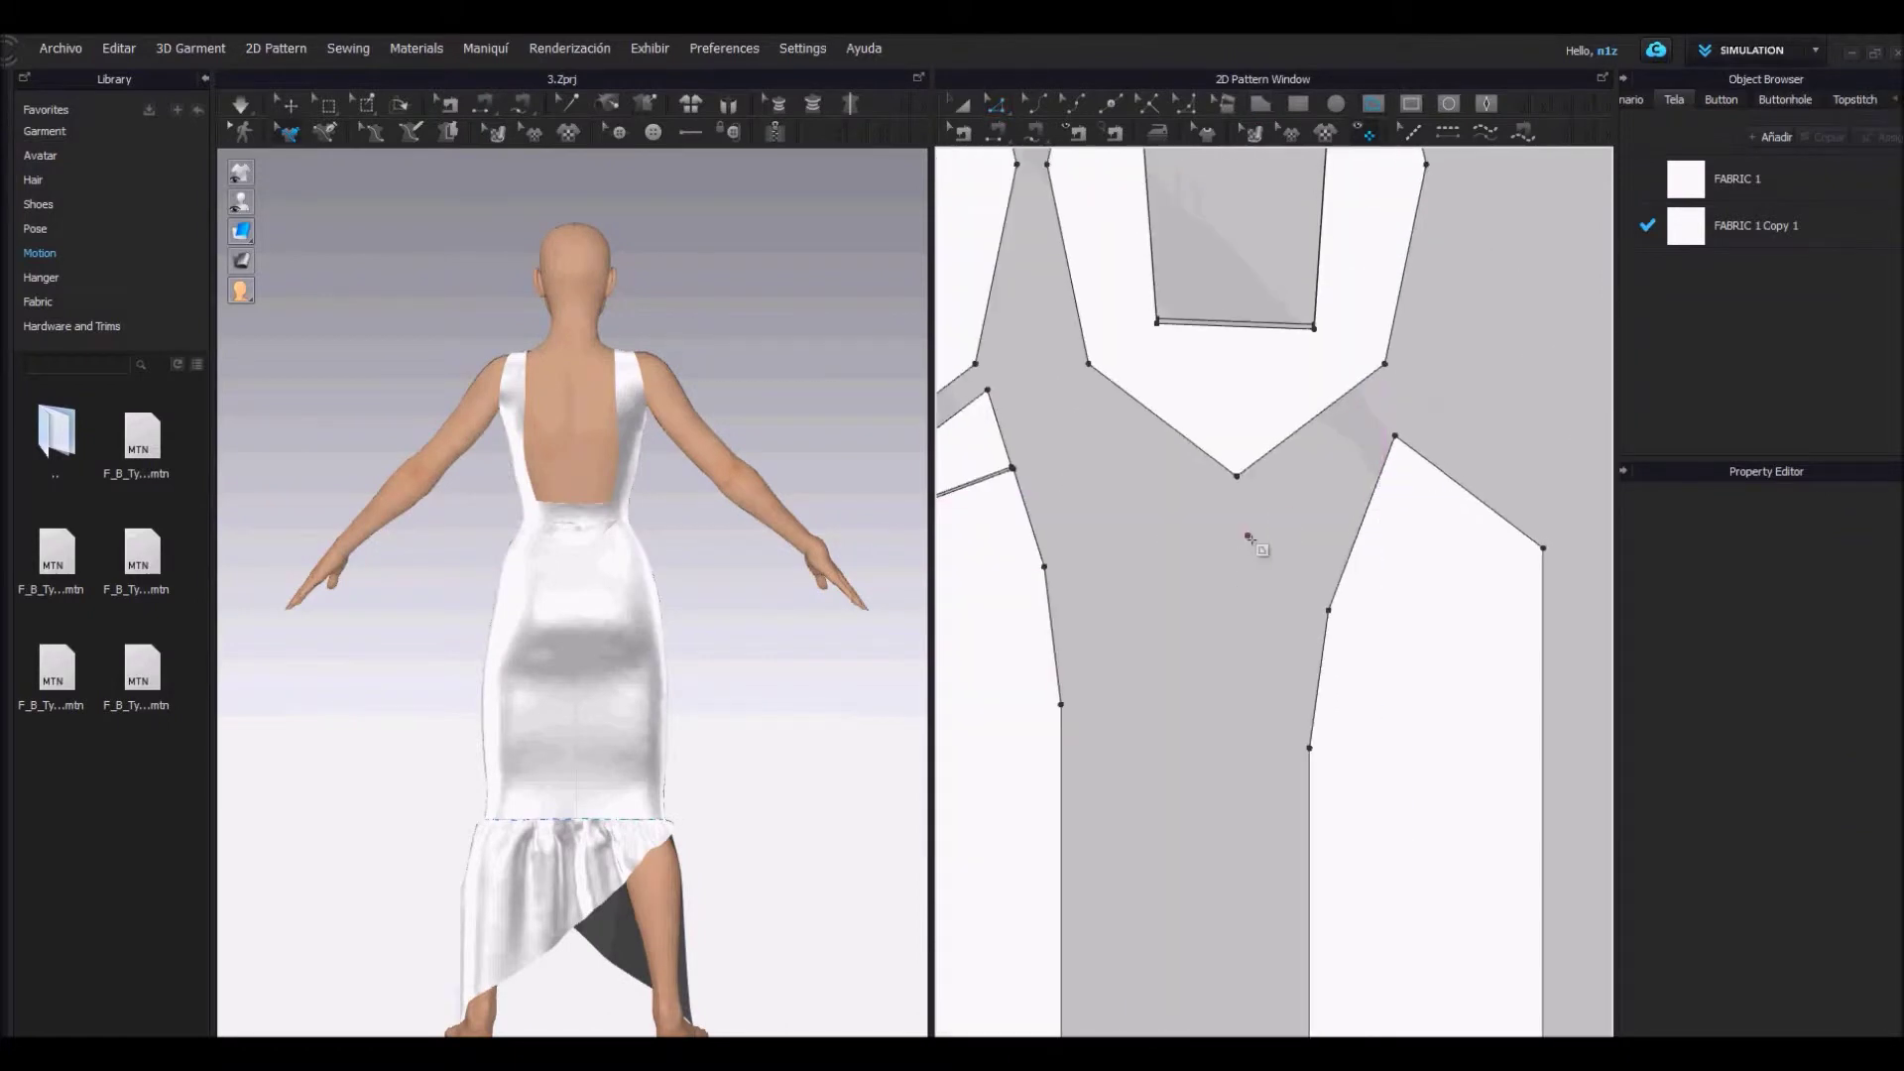
pyautogui.moveTo(1245, 539); pyautogui.dragTo(1011, 369, button='middle')
pyautogui.click(1134, 330)
pyautogui.click(1282, 394)
pyautogui.doubleClick(1283, 991)
pyautogui.click(997, 105)
pyautogui.rightClick(1218, 365)
pyautogui.click(1285, 656)
# Split the second back skirt panel along a matching mirrored line from the side edge to near centre back and down to the hem
pyautogui.click(1373, 103)
pyautogui.click(1431, 284)
pyautogui.click(1283, 347)
pyautogui.doubleClick(1283, 944)
pyautogui.click(998, 105)
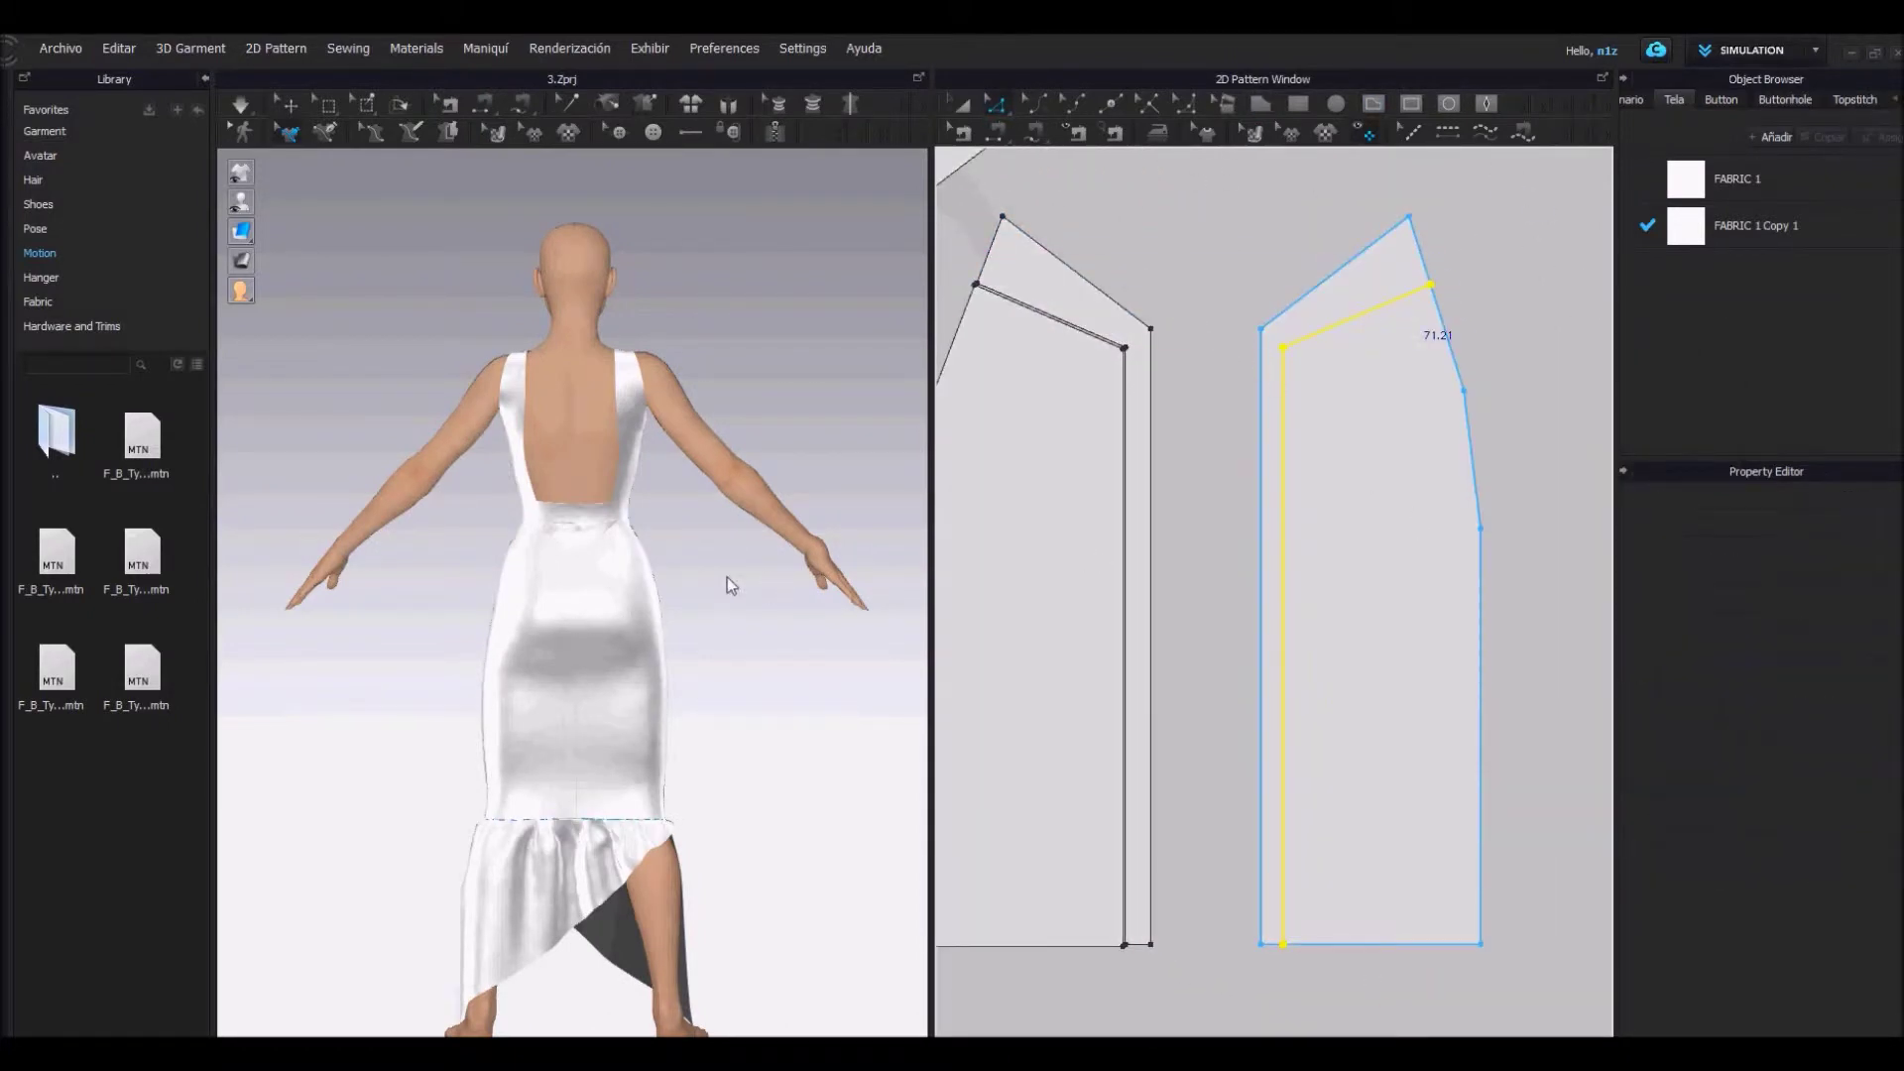
pyautogui.click(241, 105)
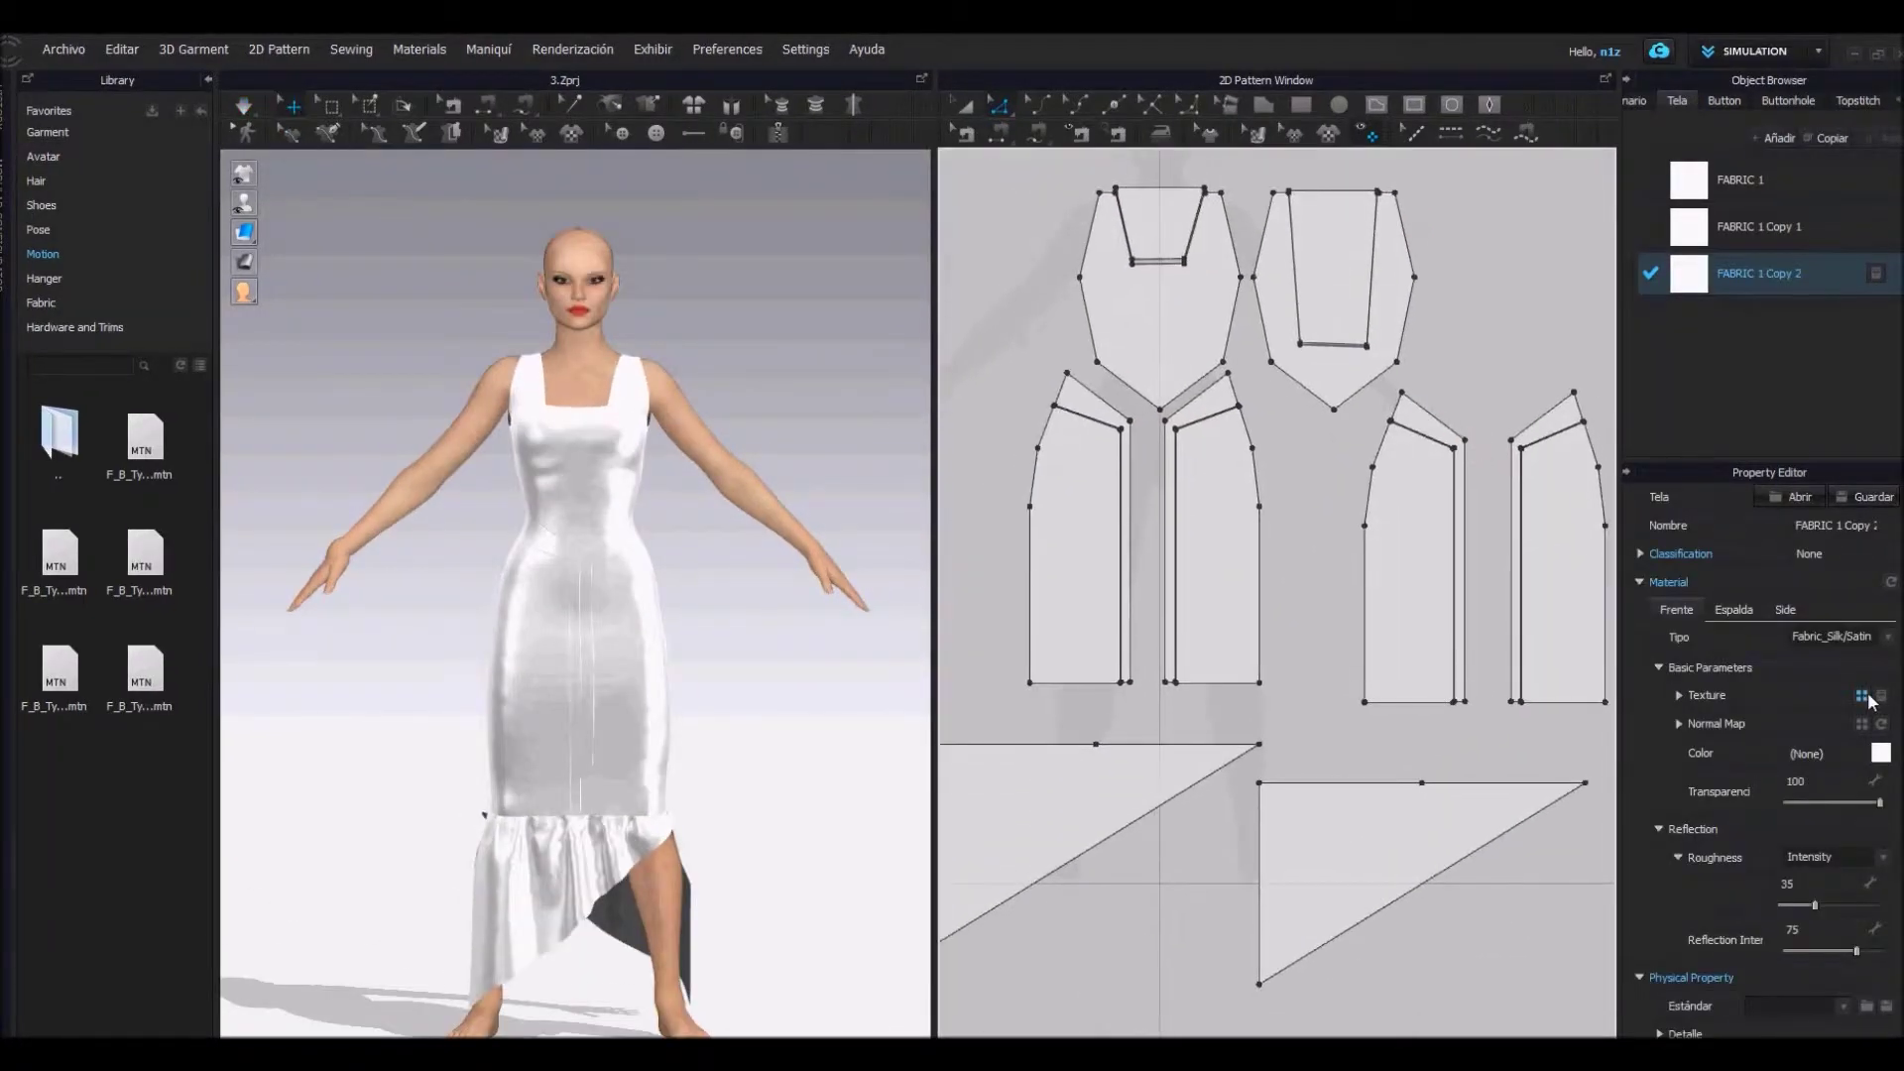
# Load a floral image as the texture of FABRIC 1 Copy 2
pyautogui.click(1866, 696)
pyautogui.click(654, 421)
pyautogui.click(783, 542)
# Assign the textured FABRIC 1 Copy 2 to the narrow waist and centre trim pieces and both hem flounces
pyautogui.moveTo(1778, 303); pyautogui.dragTo(1108, 422)
pyautogui.click(1422, 426)
pyautogui.click(1570, 410)
pyautogui.click(1413, 829)
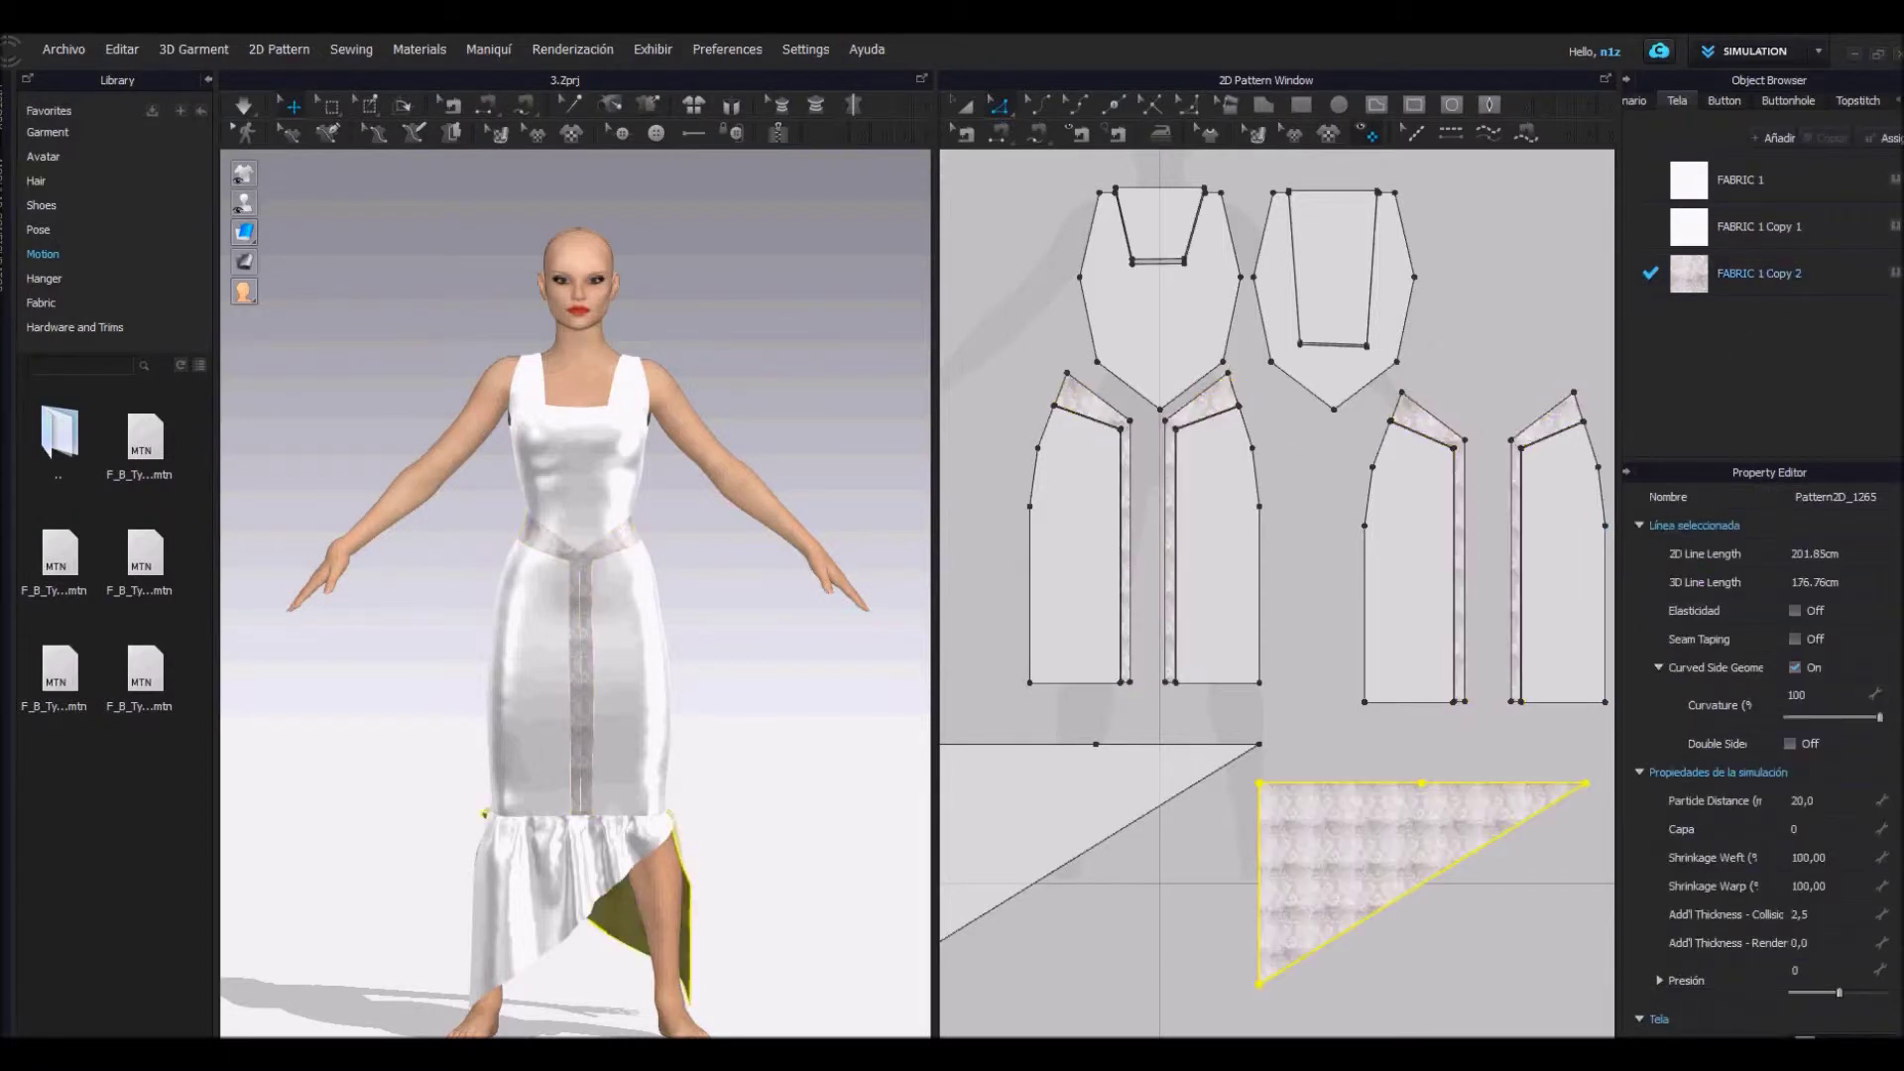
pyautogui.click(1128, 790)
pyautogui.click(777, 734)
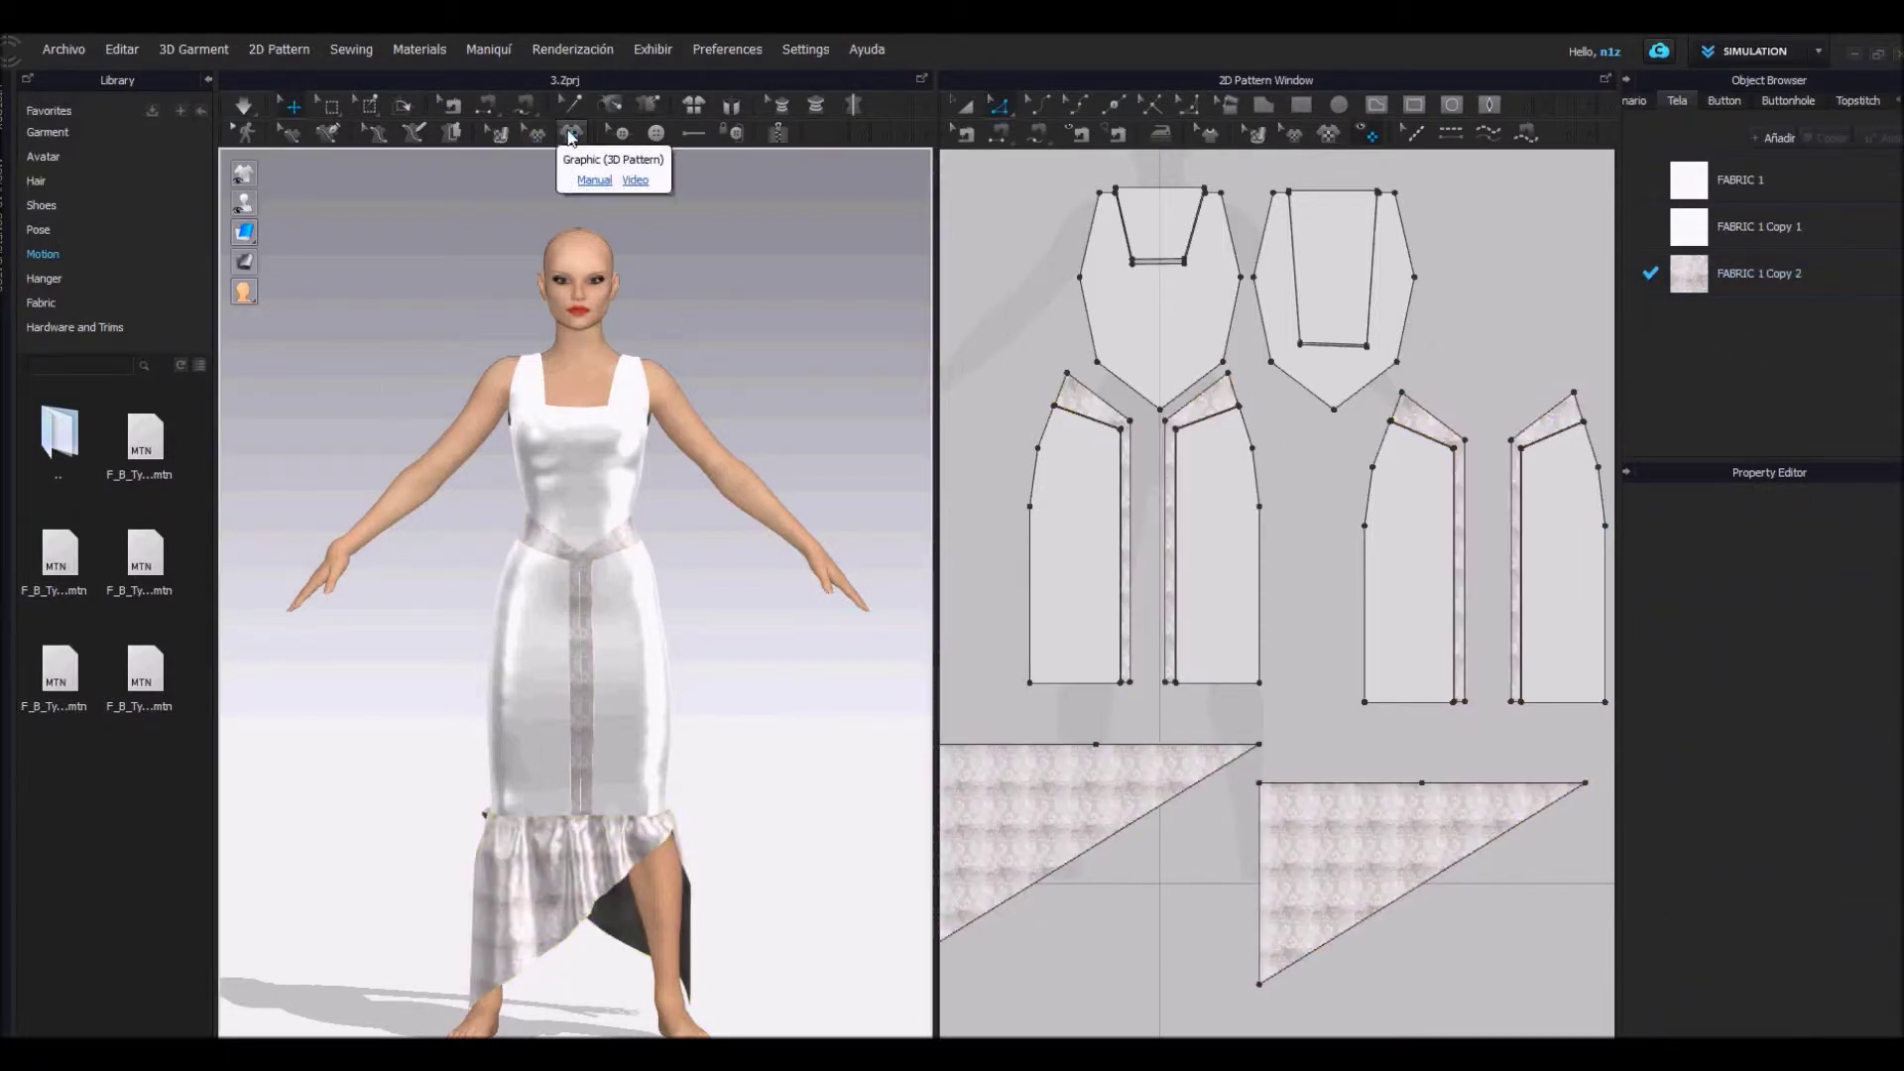
# Enlarge the floral texture on the trim and flounces with the Edit Texture tool
pyautogui.click(536, 134)
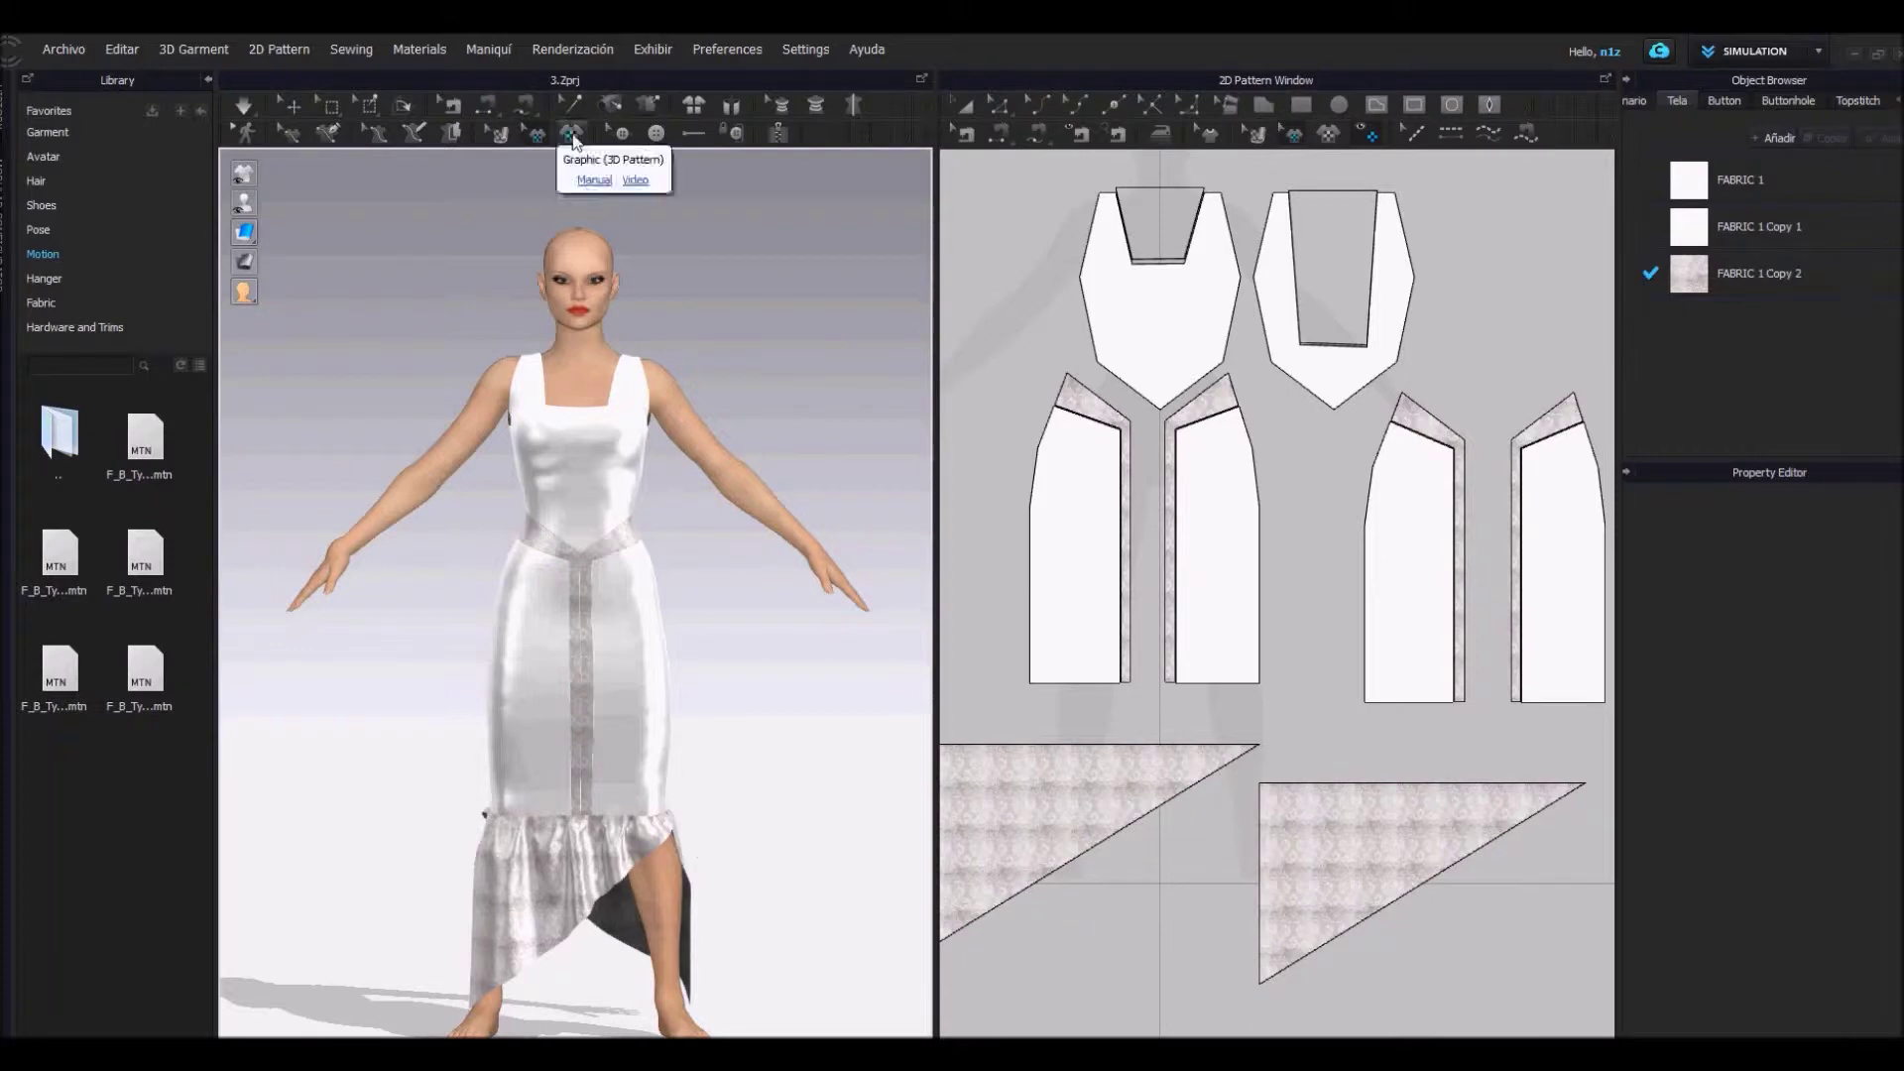
pyautogui.click(500, 134)
pyautogui.click(596, 840)
pyautogui.moveTo(855, 225); pyautogui.dragTo(955, 126)
# Set FABRIC 1's colour to a pale peach, RGB 253, 231, 208
pyautogui.click(1740, 179)
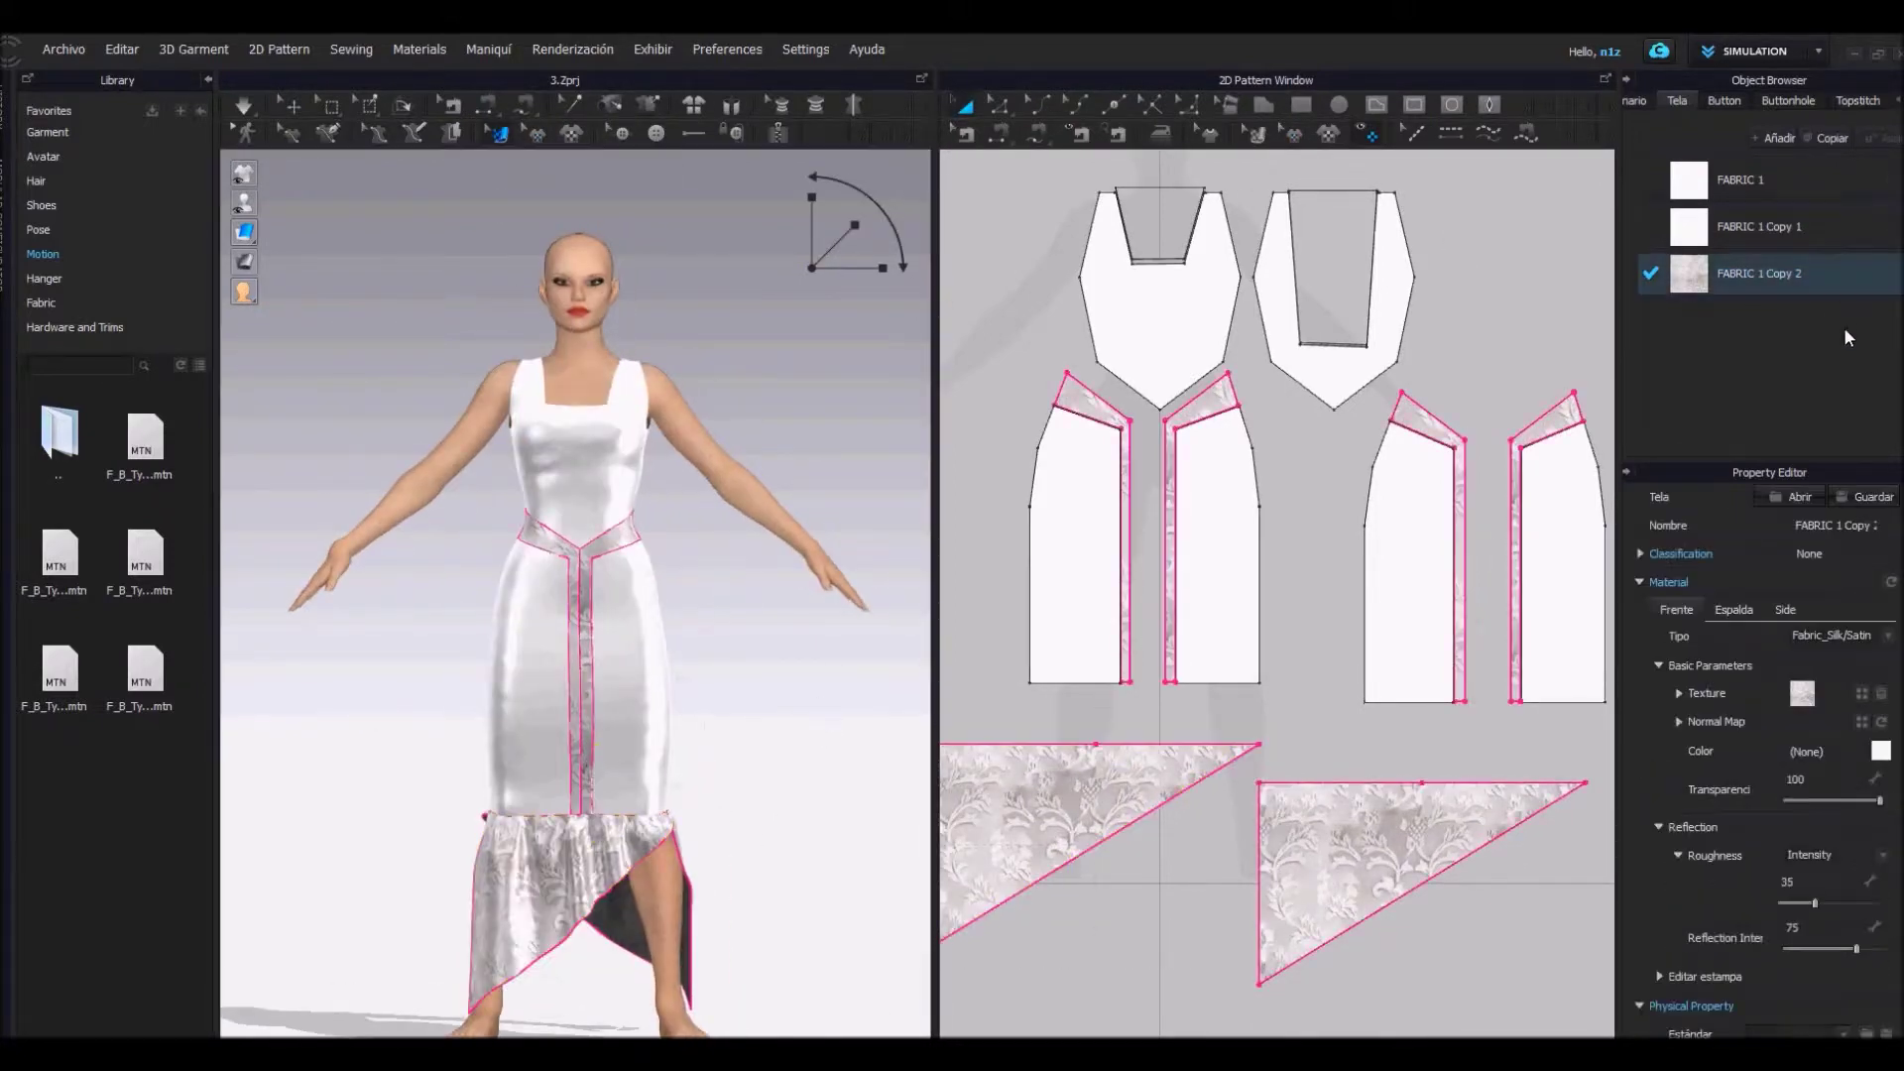
pyautogui.click(1879, 753)
pyautogui.click(1057, 666)
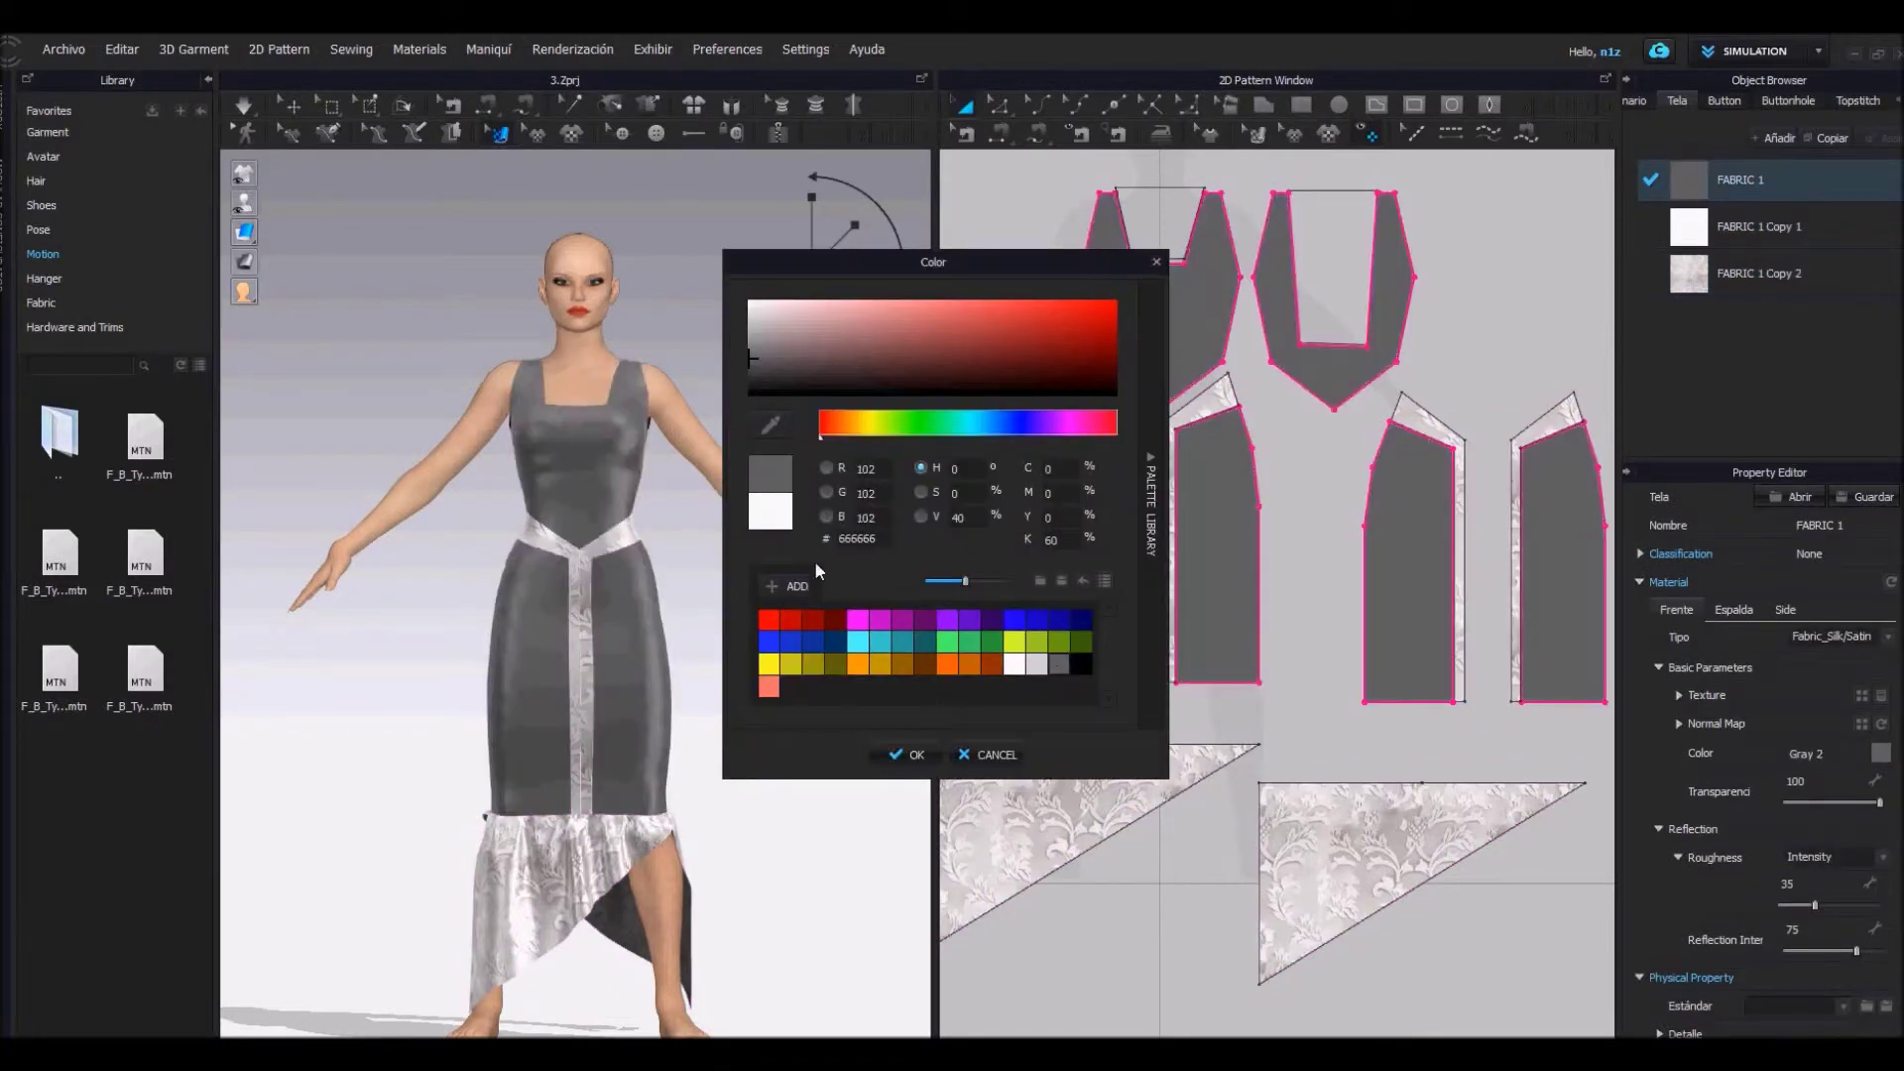
pyautogui.click(758, 330)
pyautogui.moveTo(752, 327); pyautogui.dragTo(803, 309)
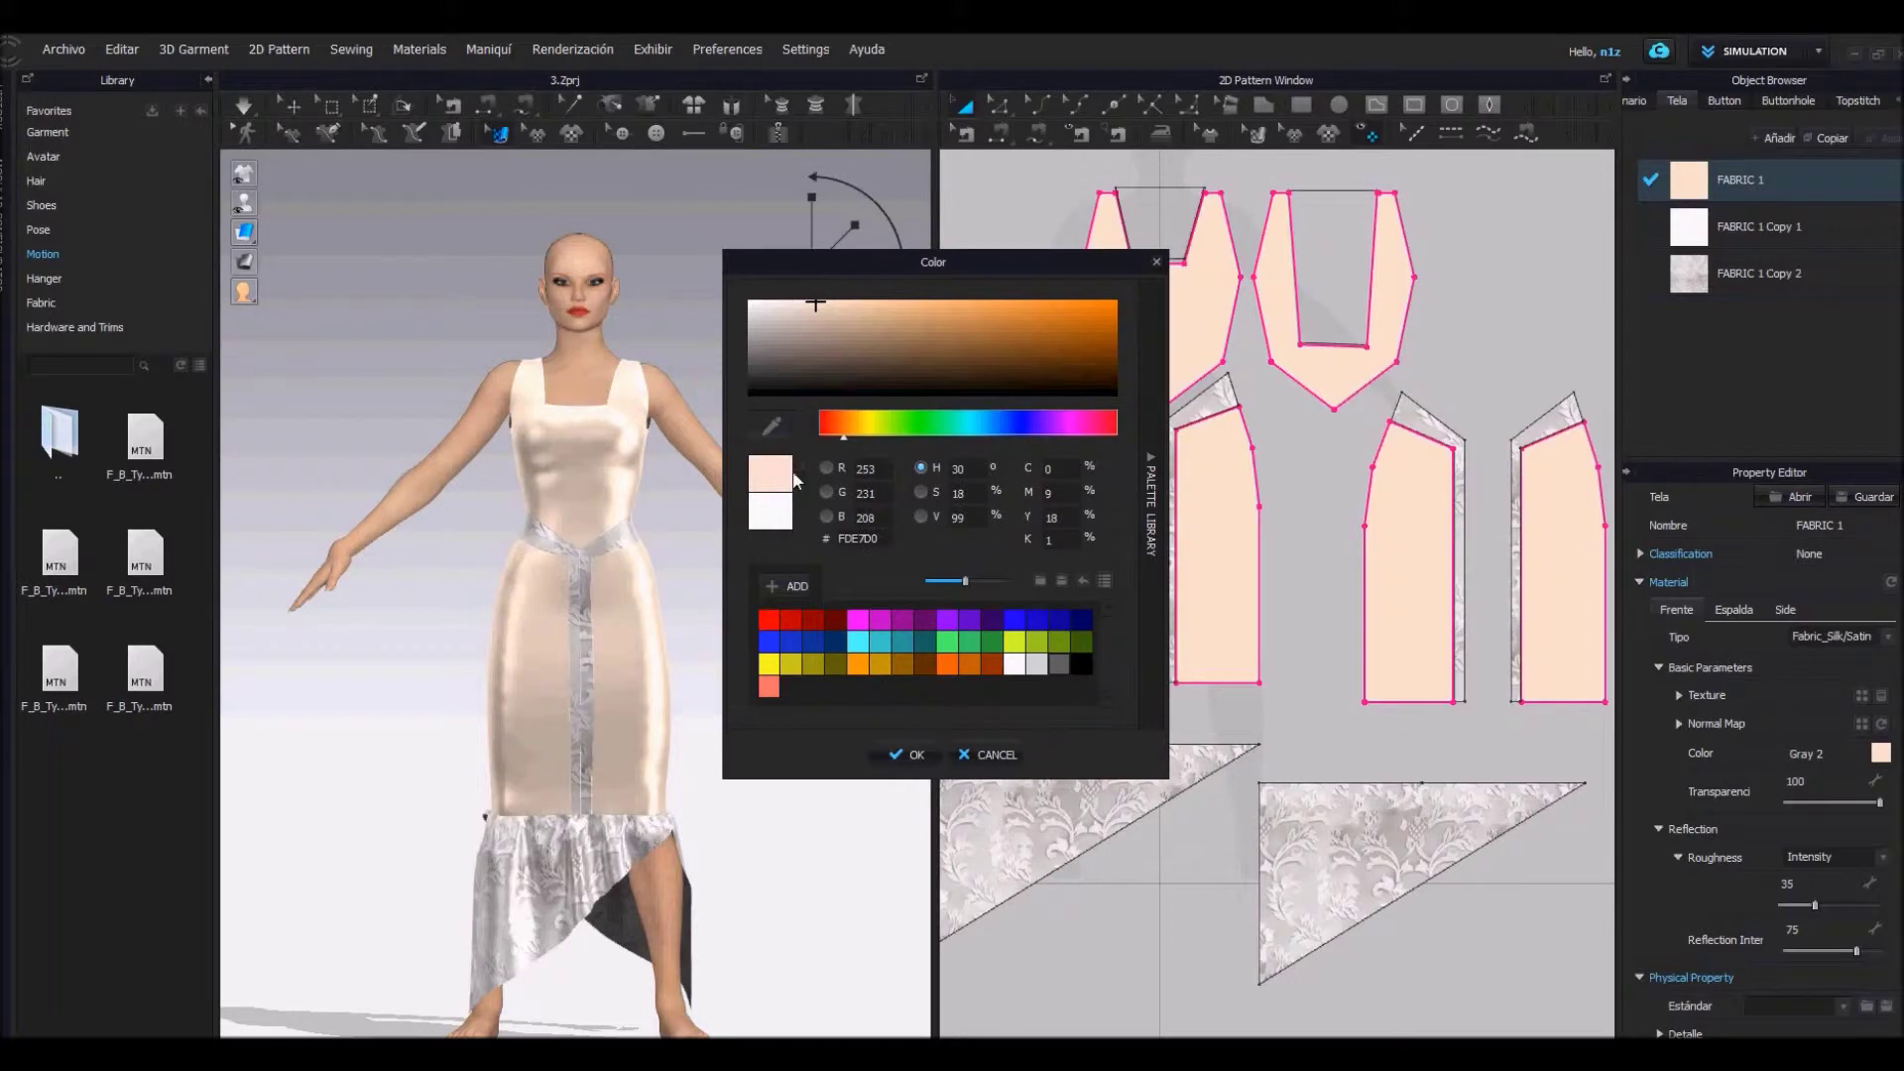
pyautogui.click(906, 756)
# Tint the floral FABRIC 1 Copy 2 with the same peach colour
pyautogui.click(1759, 274)
pyautogui.click(1881, 754)
pyautogui.click(790, 686)
pyautogui.click(906, 756)
pyautogui.click(764, 784)
pyautogui.moveTo(764, 783)
pyautogui.mouseDown(button='right')
pyautogui.moveTo(316, 780)
pyautogui.moveTo(765, 747)
pyautogui.mouseUp(button='right')
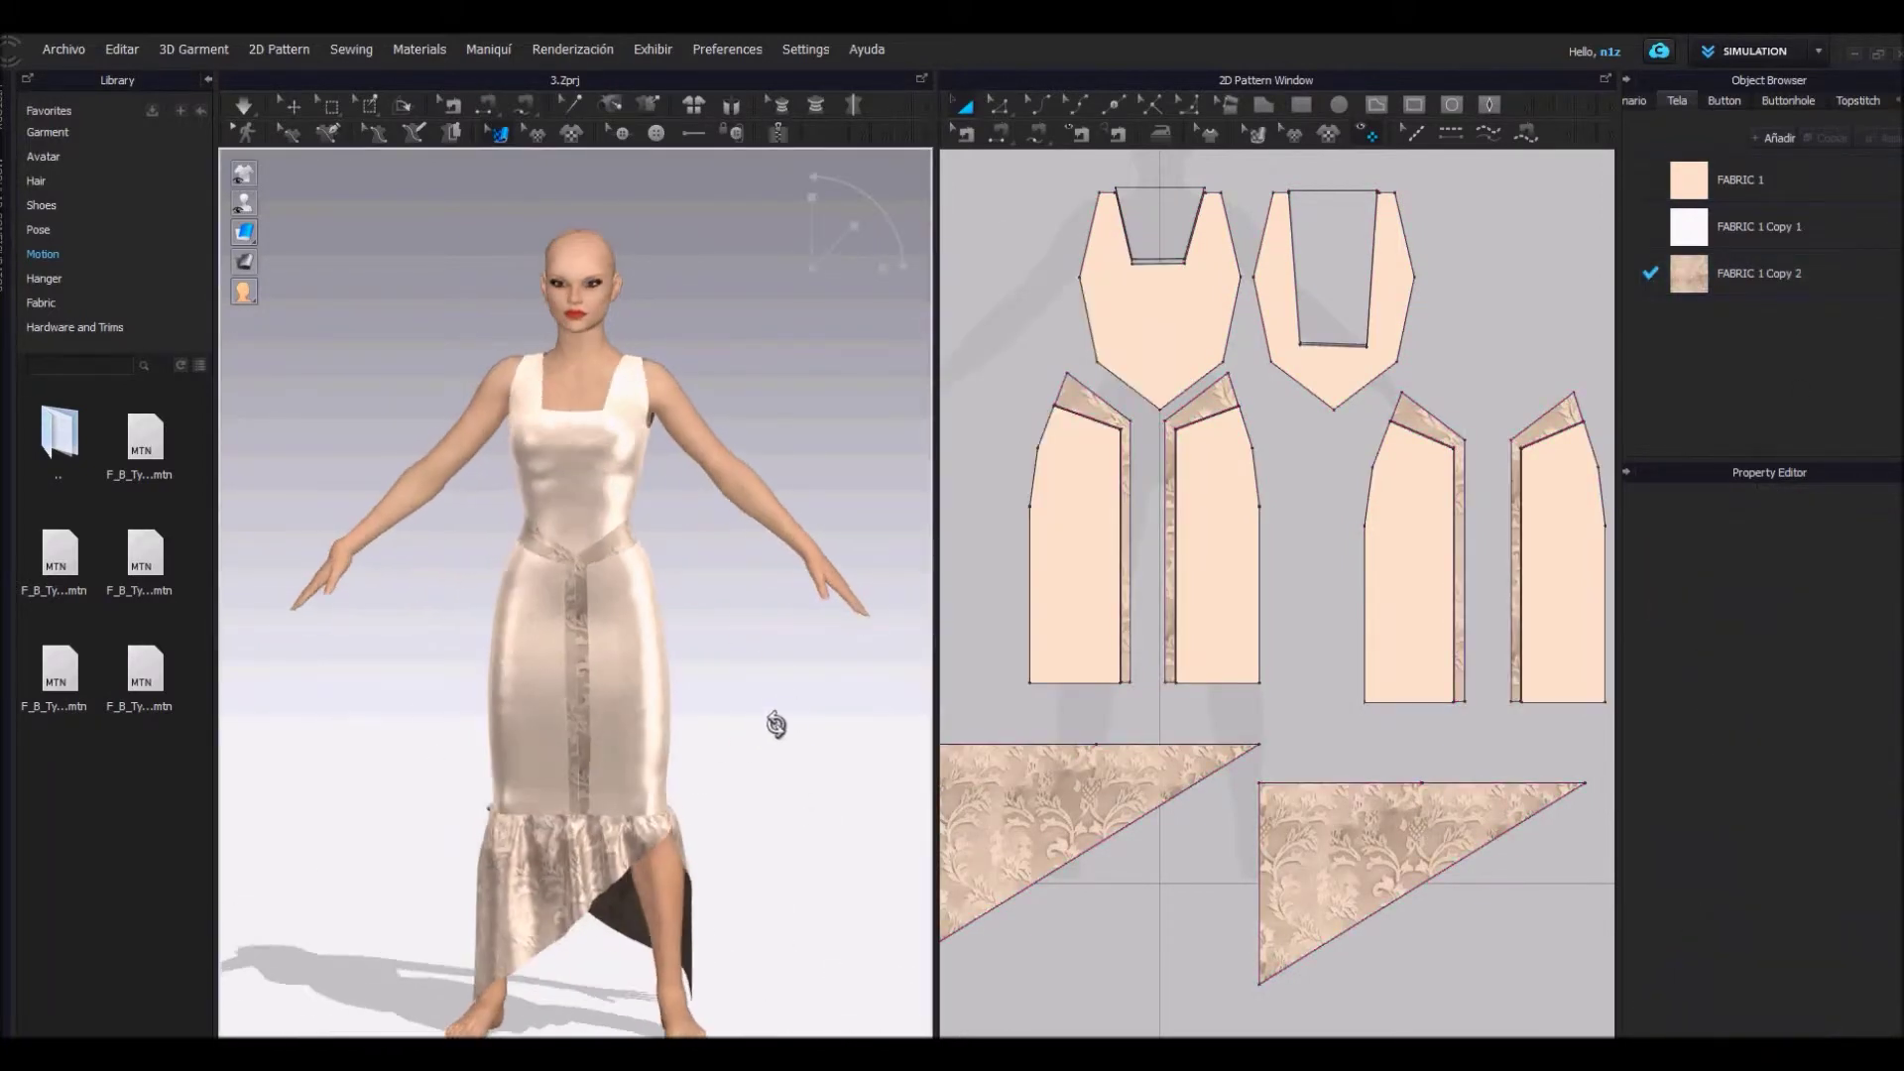
# Add piping down the skirt's centre front seam and assign FABRIC 1 to it
pyautogui.scroll(5, 624, 337)
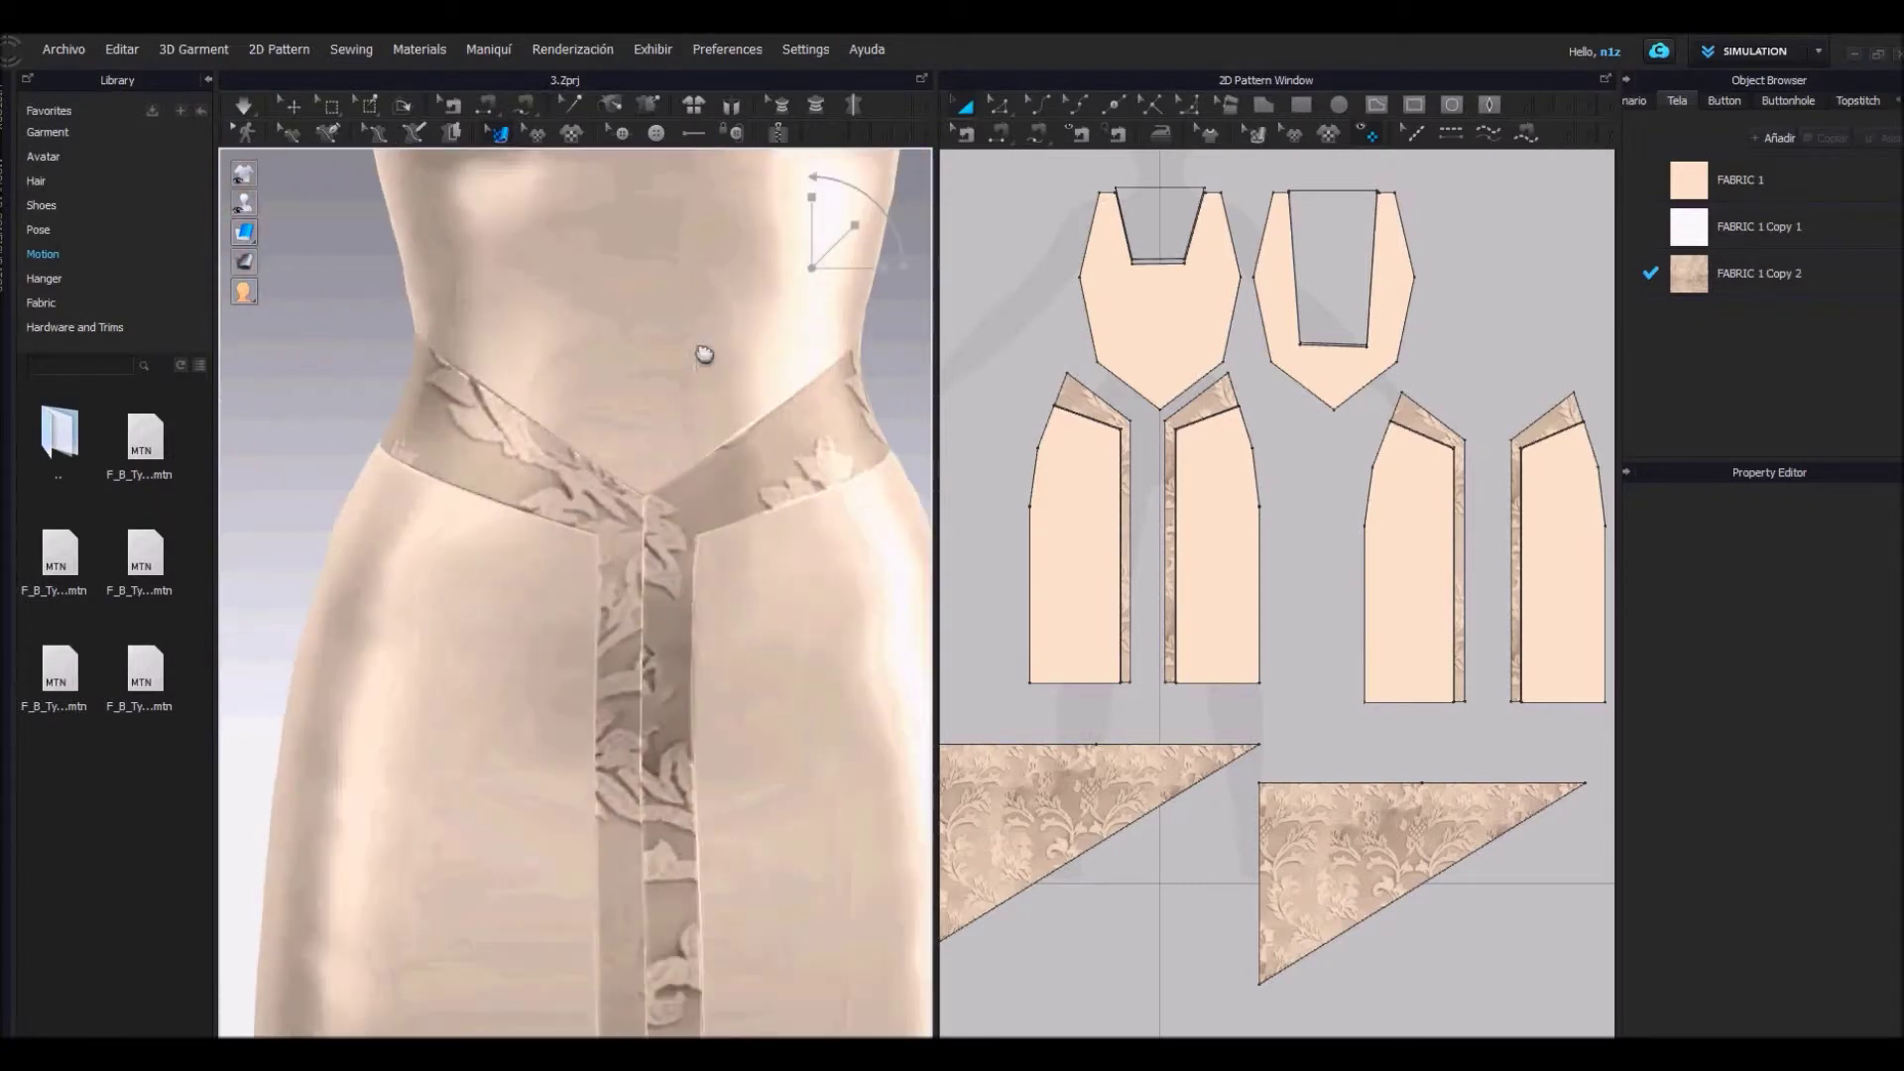
pyautogui.scroll(-2, 705, 357)
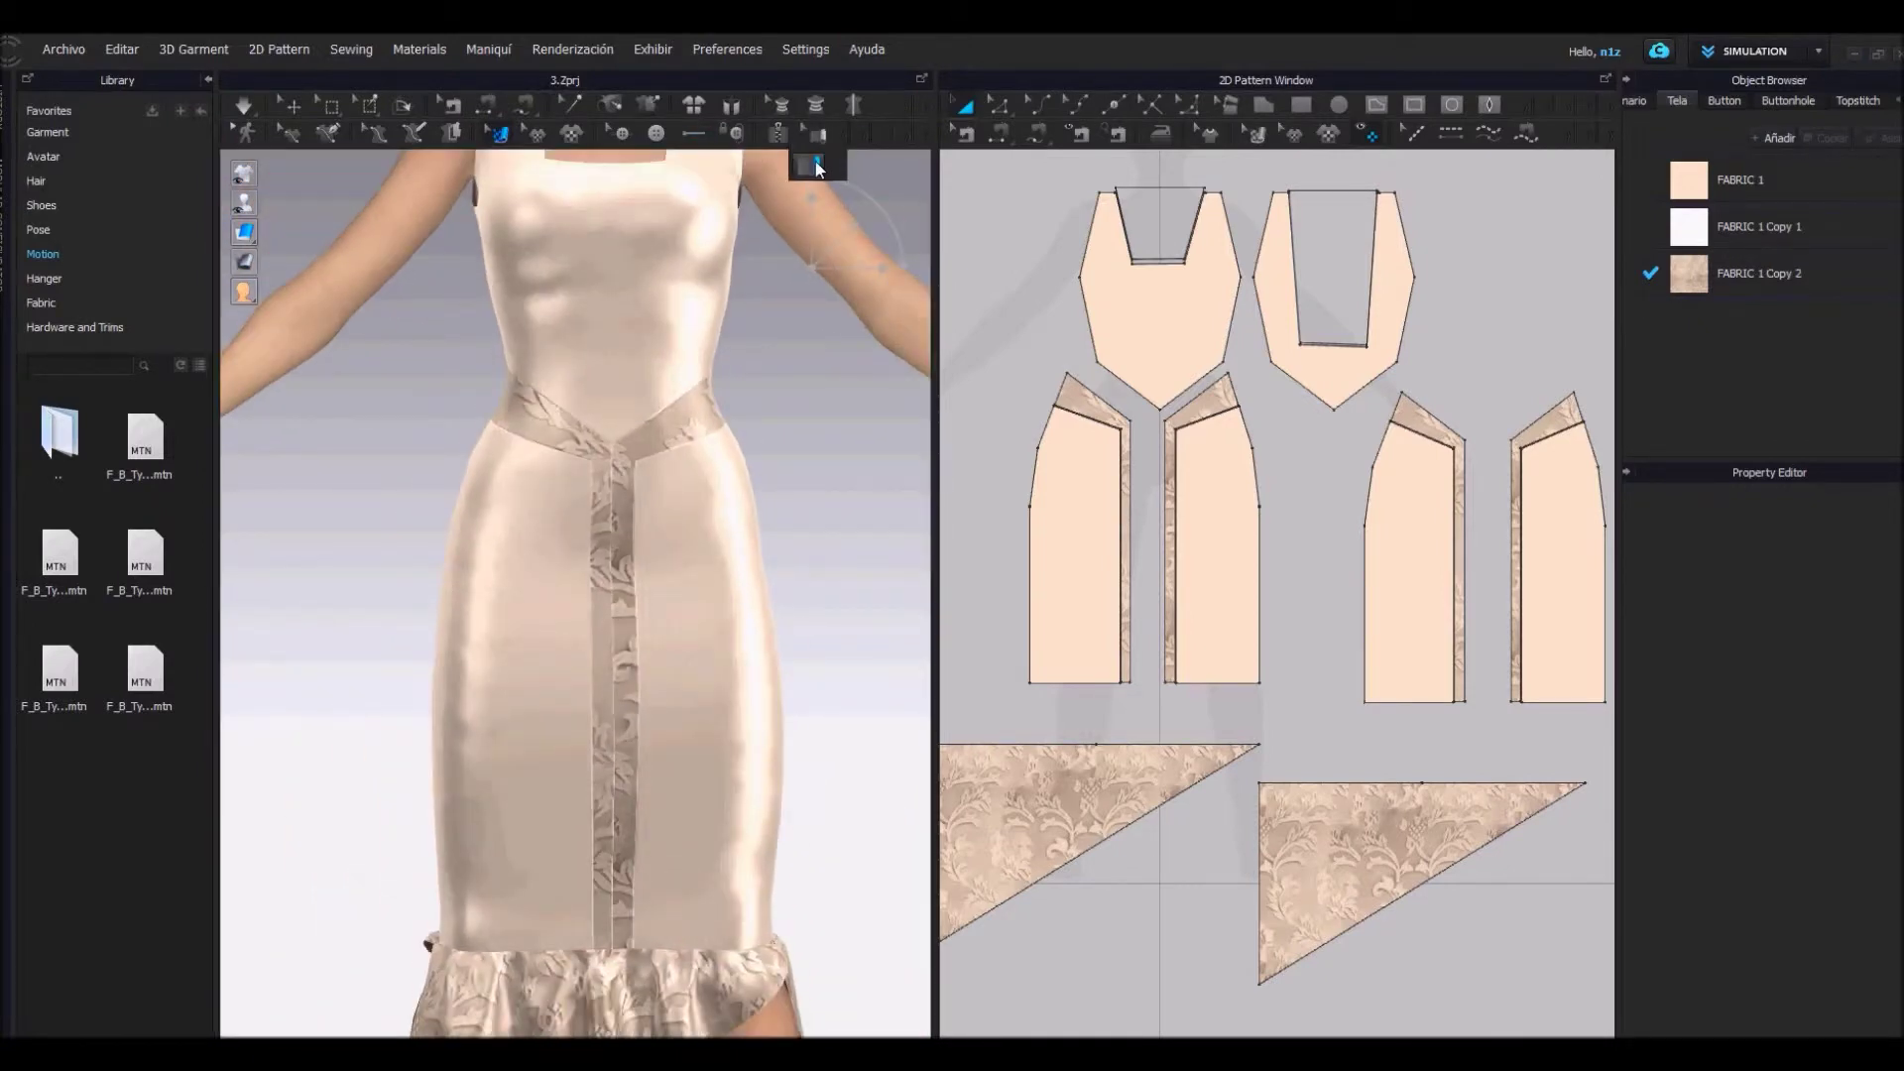
pyautogui.doubleClick(758, 843)
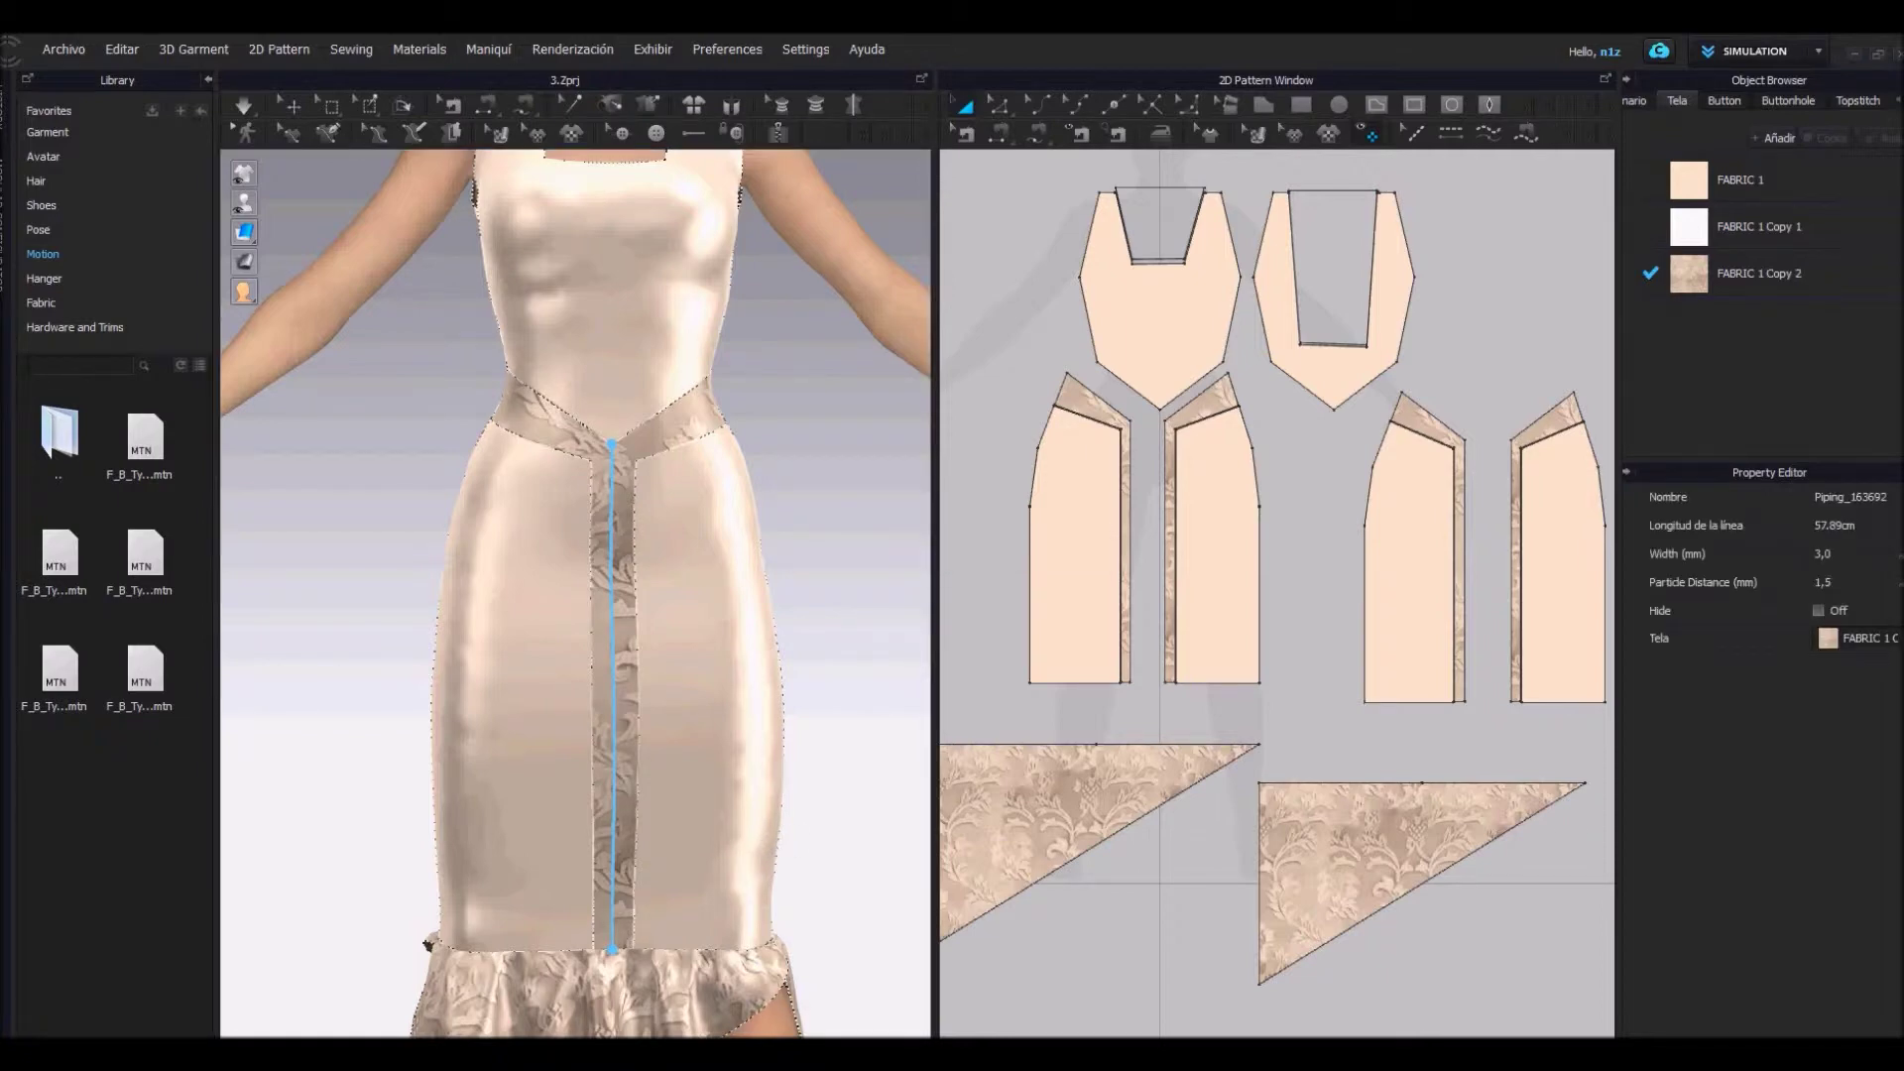
pyautogui.click(1854, 639)
pyautogui.click(1854, 592)
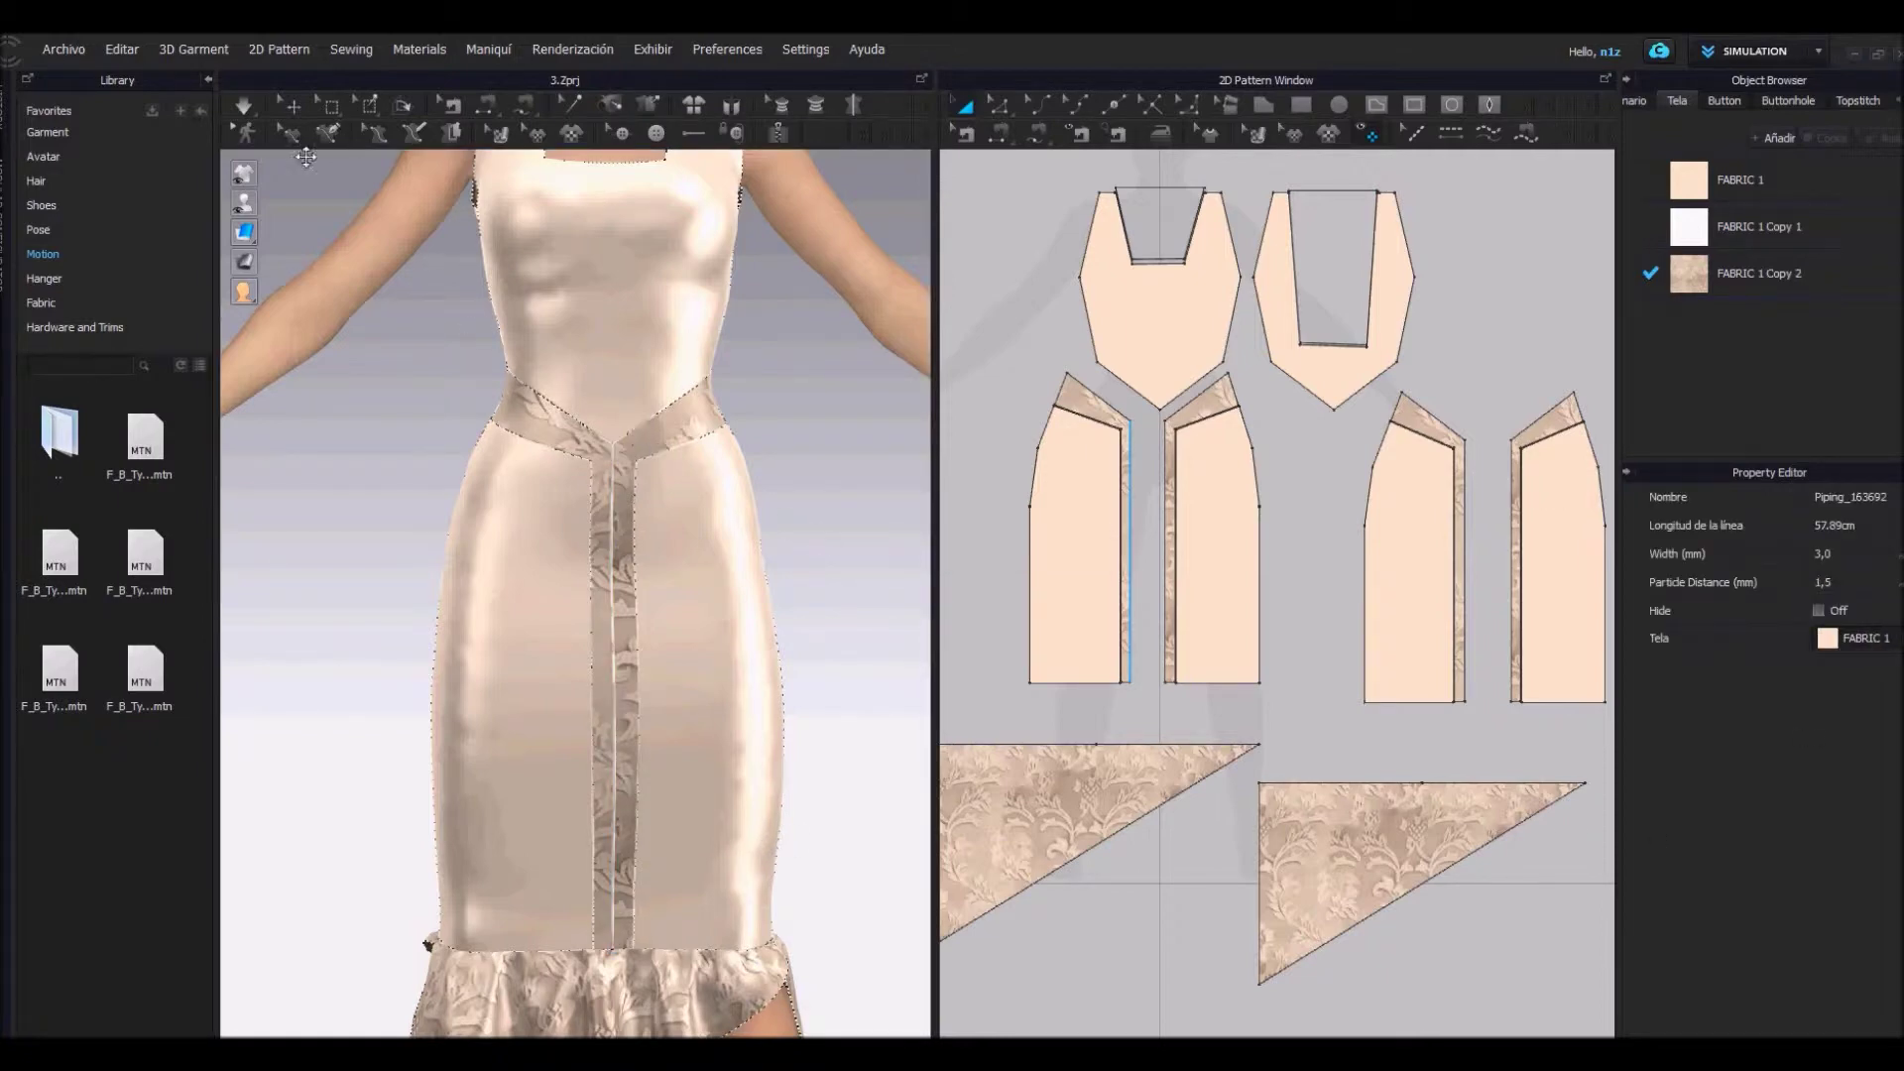
pyautogui.click(1805, 181)
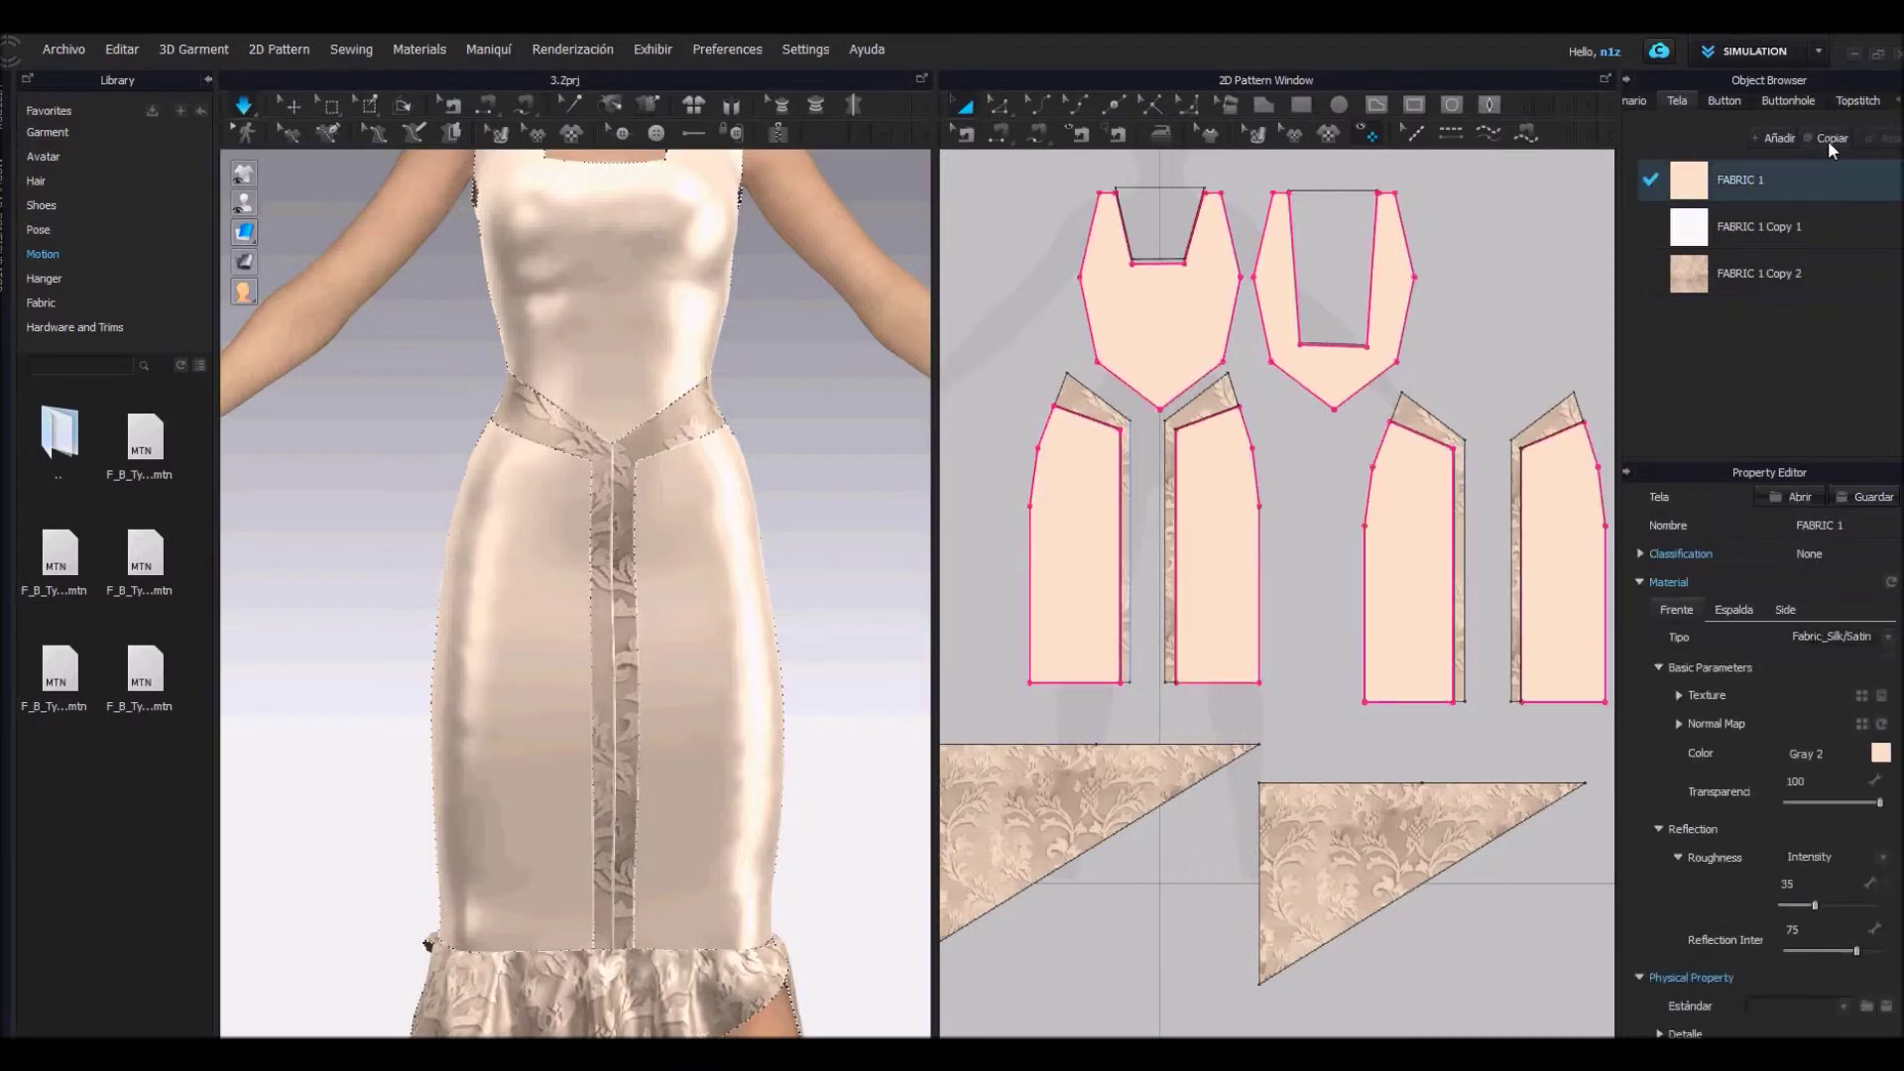
# Add piping around the pointed waist seam between the bodice and the floral trim
pyautogui.moveTo(702, 391); pyautogui.dragTo(543, 399, button='right')
pyautogui.moveTo(779, 486); pyautogui.dragTo(646, 447, button='right')
pyautogui.doubleClick(778, 524)
pyautogui.moveTo(778, 523); pyautogui.dragTo(756, 515, button='right')
# Add piping along the seams between the floral trim and the plain skirt panels, from the front around to the back
pyautogui.click(634, 949)
pyautogui.moveTo(858, 474); pyautogui.dragTo(654, 682, button='right')
pyautogui.moveTo(849, 812); pyautogui.dragTo(709, 553, button='right')
pyautogui.click(630, 479)
pyautogui.doubleClick(629, 942)
pyautogui.moveTo(712, 429); pyautogui.dragTo(538, 435, button='right')
pyautogui.click(593, 456)
pyautogui.moveTo(804, 512); pyautogui.dragTo(617, 476, button='right')
pyautogui.doubleClick(609, 466)
# Add piping along the free diagonal and side edges of the front and back hem flounces
pyautogui.moveTo(864, 698); pyautogui.dragTo(835, 696, button='right')
pyautogui.scroll(-3, 848, 811)
pyautogui.moveTo(849, 724); pyautogui.dragTo(813, 516, button='middle')
pyautogui.scroll(2, 636, 746)
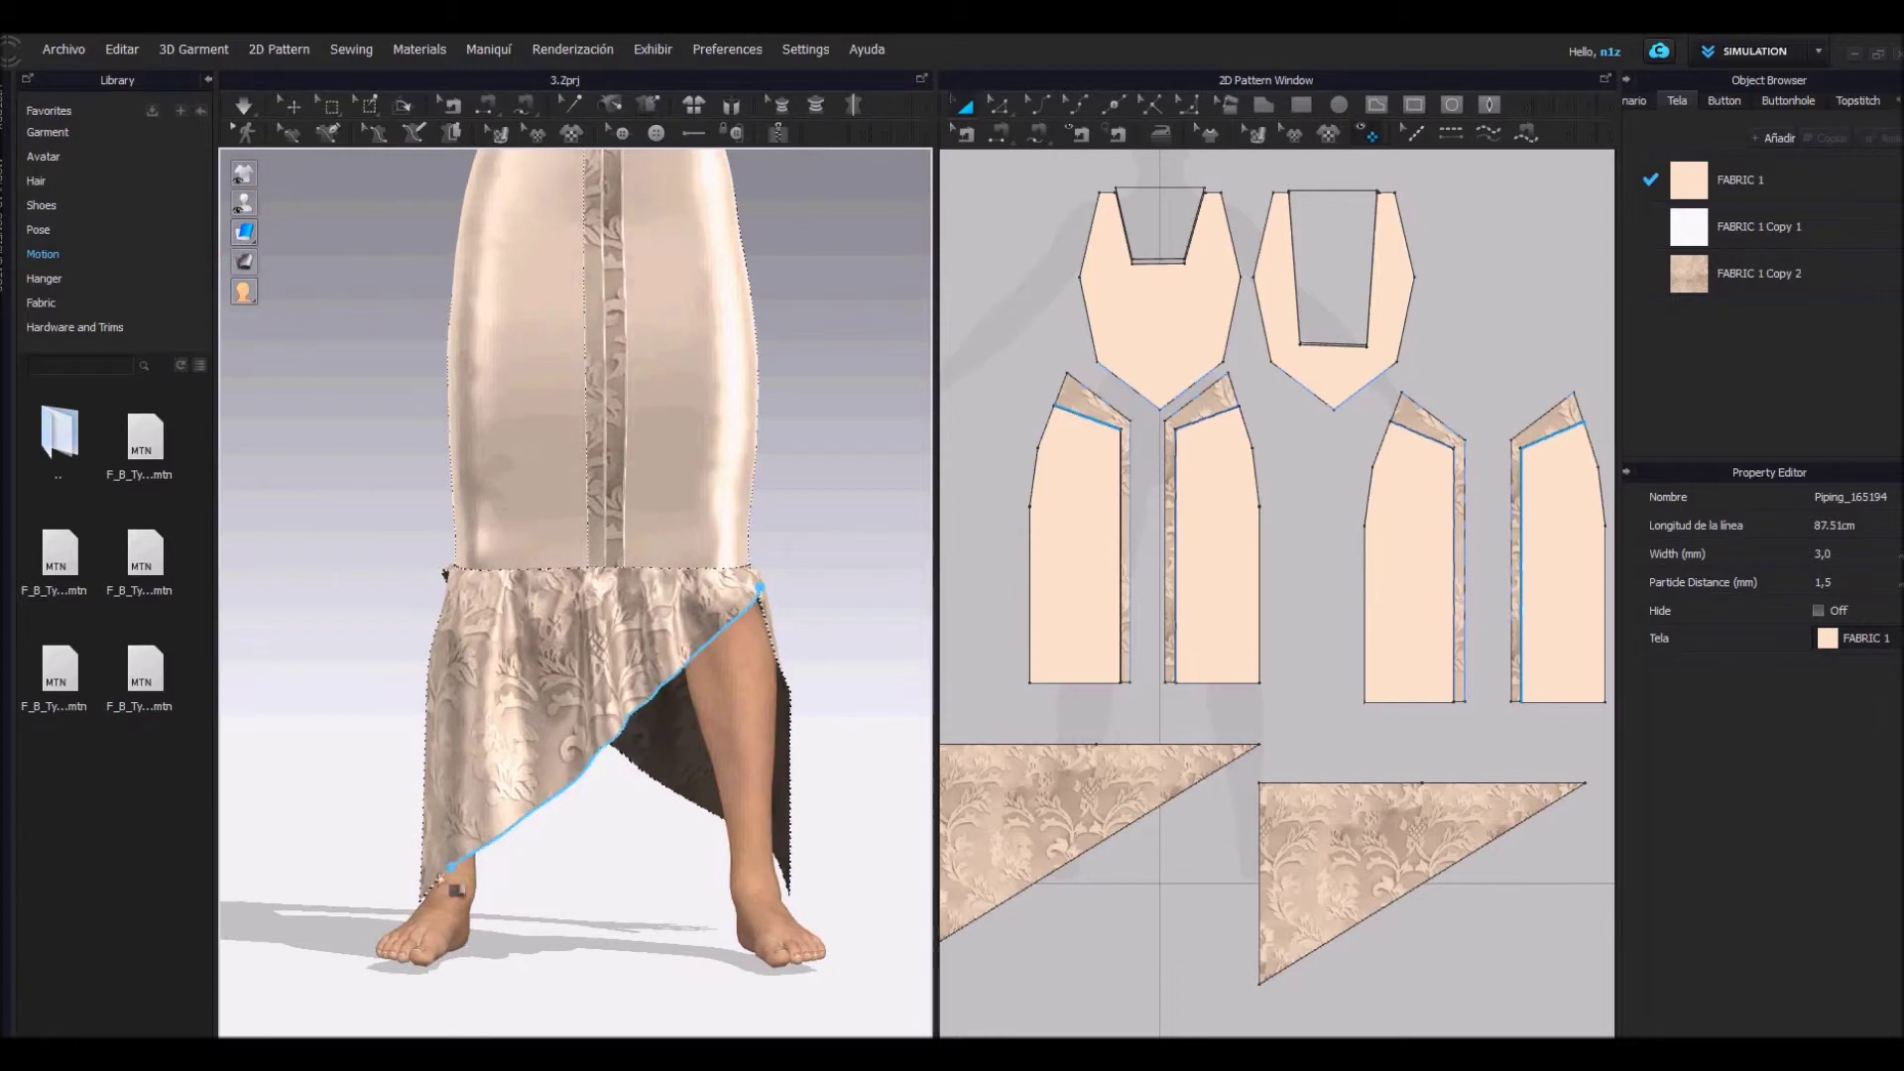
pyautogui.moveTo(421, 904); pyautogui.dragTo(627, 877, button='right')
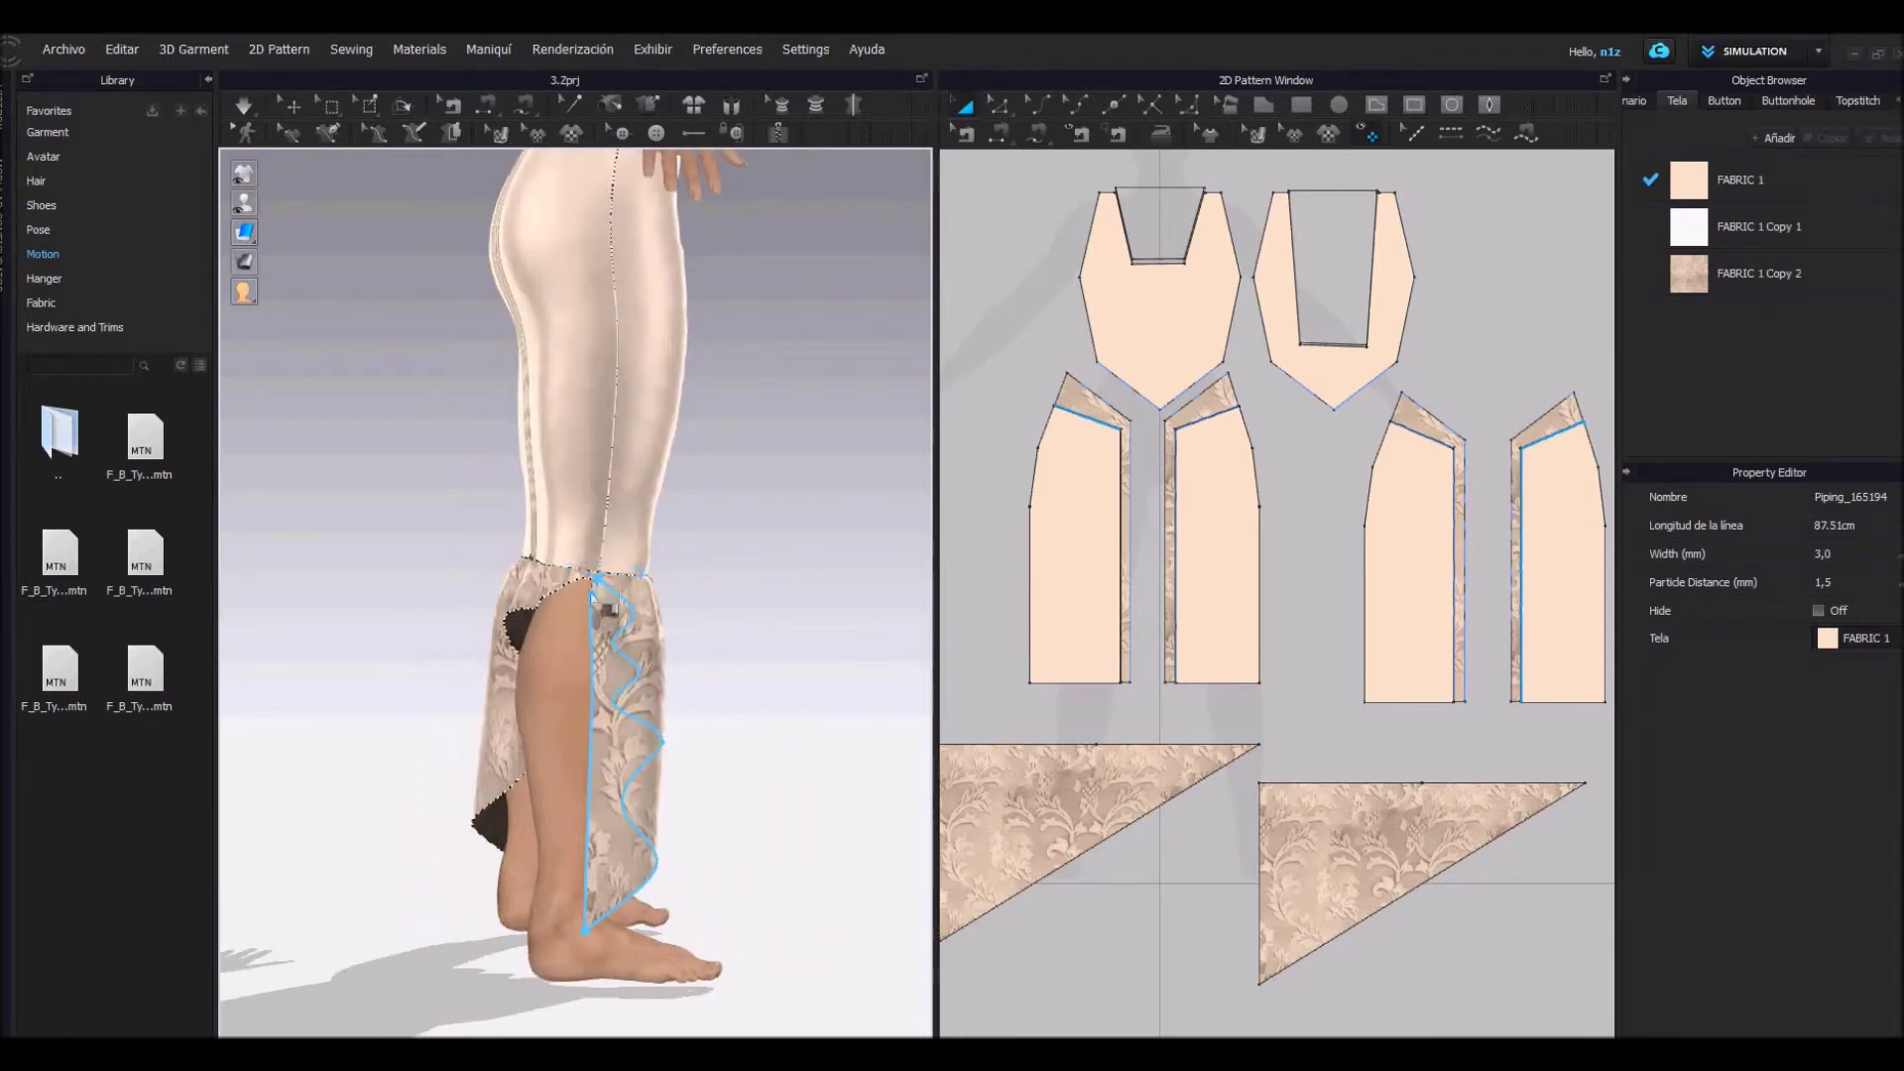
pyautogui.moveTo(841, 734); pyautogui.dragTo(373, 747, button='right')
pyautogui.click(648, 929)
pyautogui.moveTo(783, 865); pyautogui.dragTo(565, 844, button='right')
pyautogui.moveTo(801, 638); pyautogui.dragTo(601, 606, button='right')
pyautogui.doubleClick(541, 583)
# Add piping around the seam joining the skirt to the flounces
pyautogui.moveTo(798, 675); pyautogui.dragTo(525, 644, button='right')
pyautogui.click(748, 566)
pyautogui.click(456, 567)
pyautogui.moveTo(392, 530); pyautogui.dragTo(850, 560, button='right')
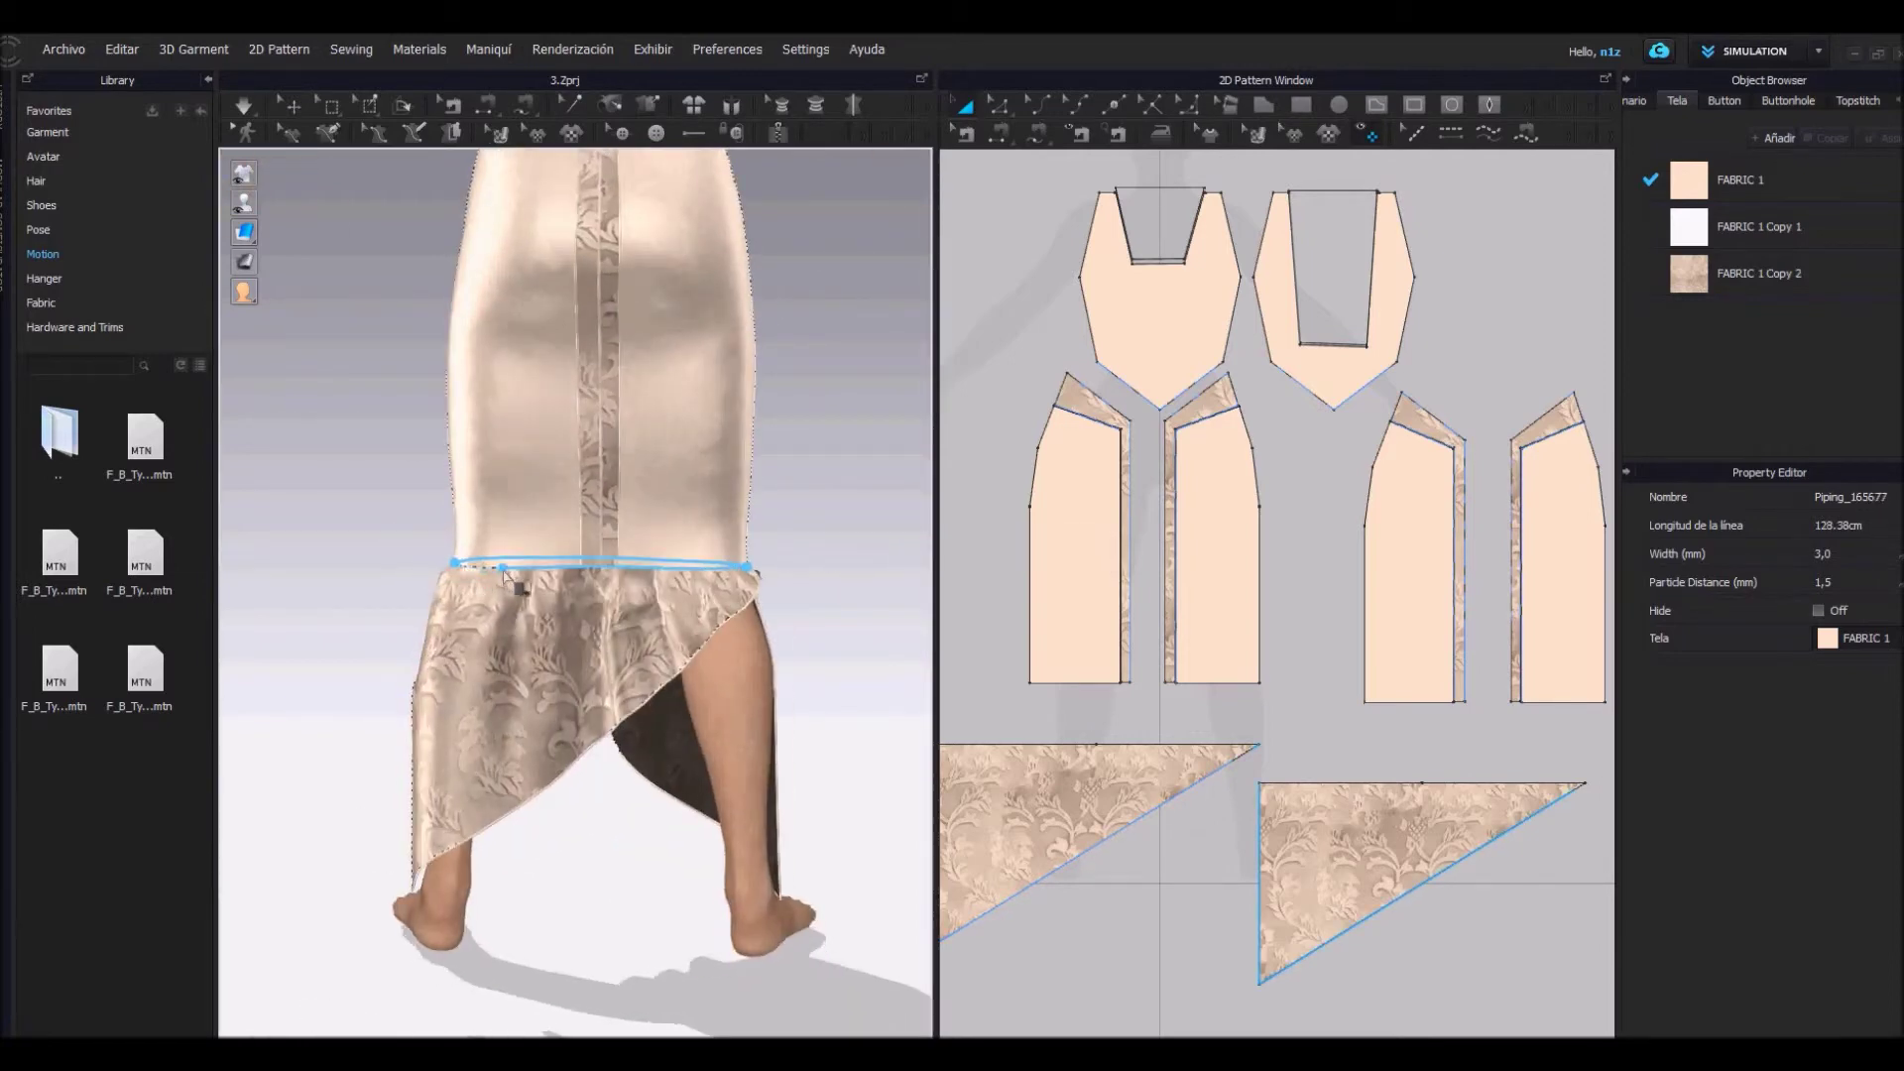
pyautogui.moveTo(545, 635); pyautogui.dragTo(782, 684, button='right')
pyautogui.doubleClick(597, 600)
# Add piping around the square front neckline and the deep back opening
pyautogui.moveTo(443, 635); pyautogui.dragTo(749, 461, button='right')
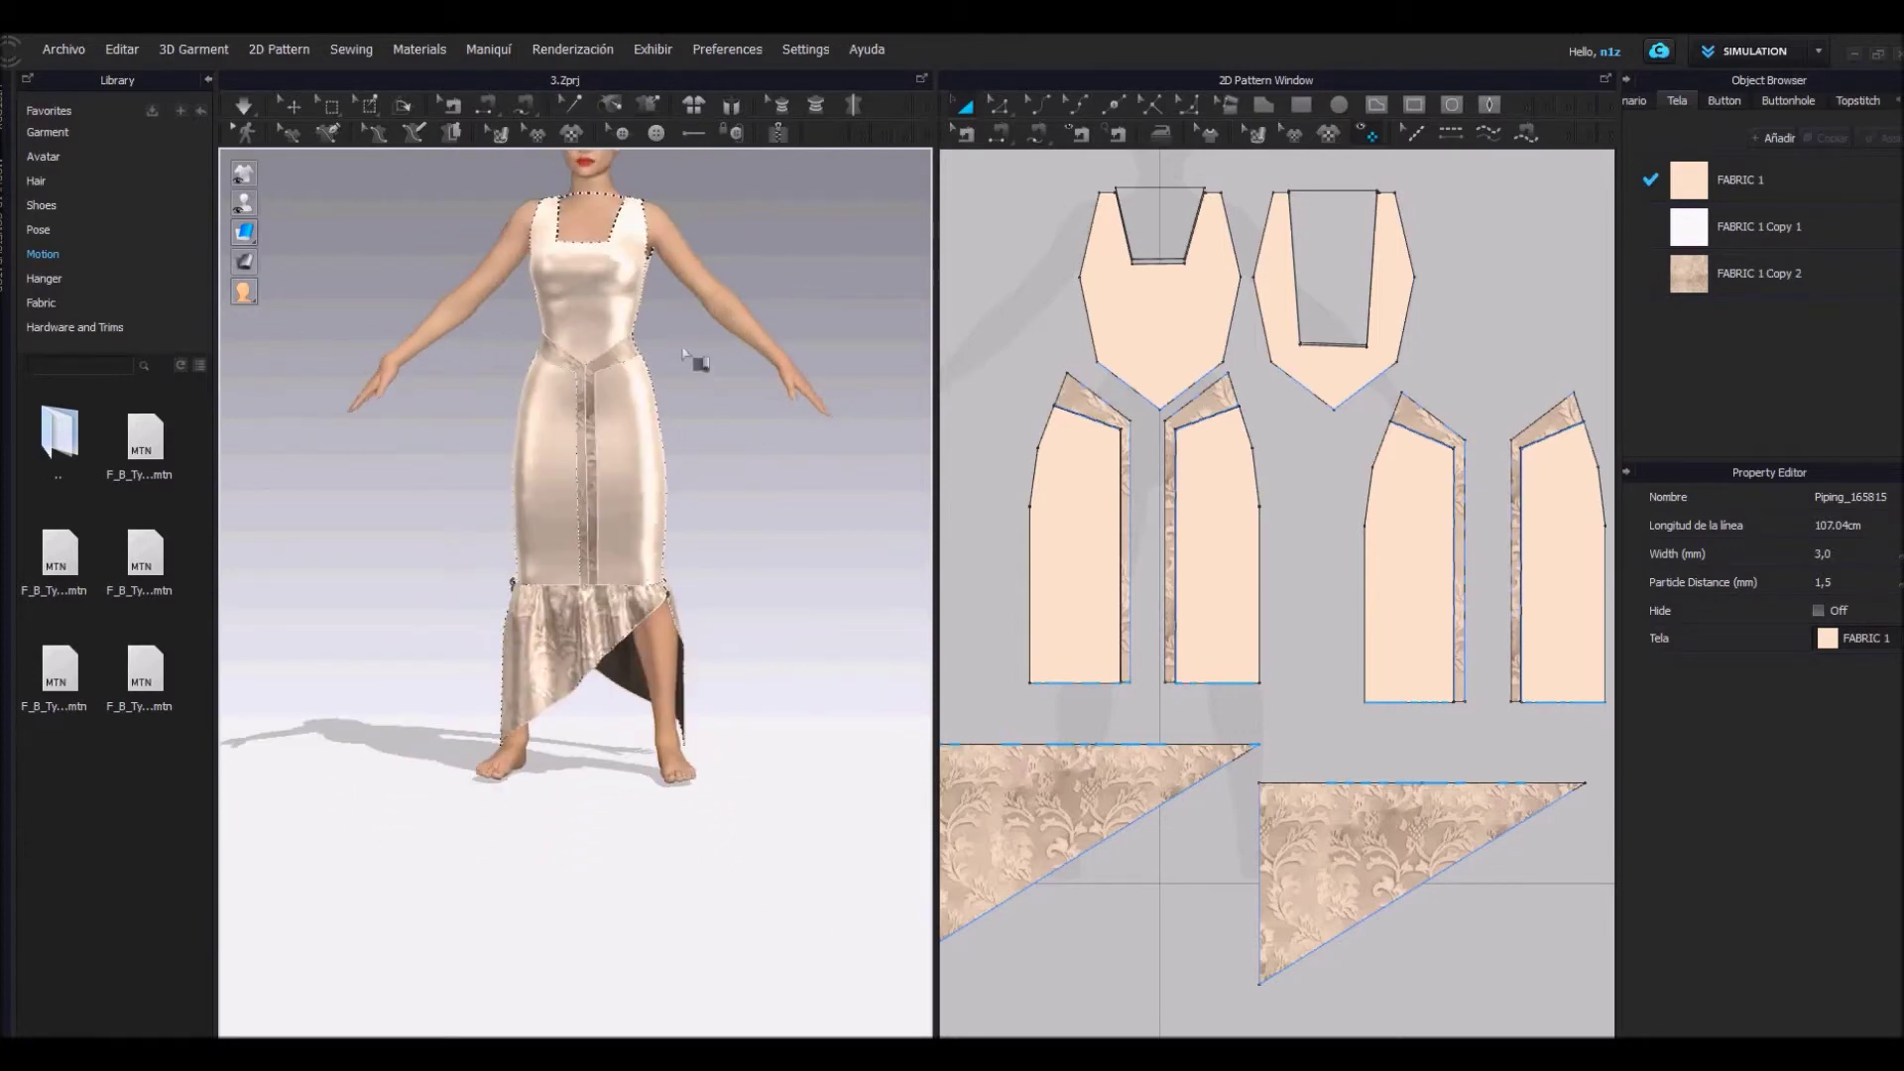
pyautogui.scroll(5, 467, 514)
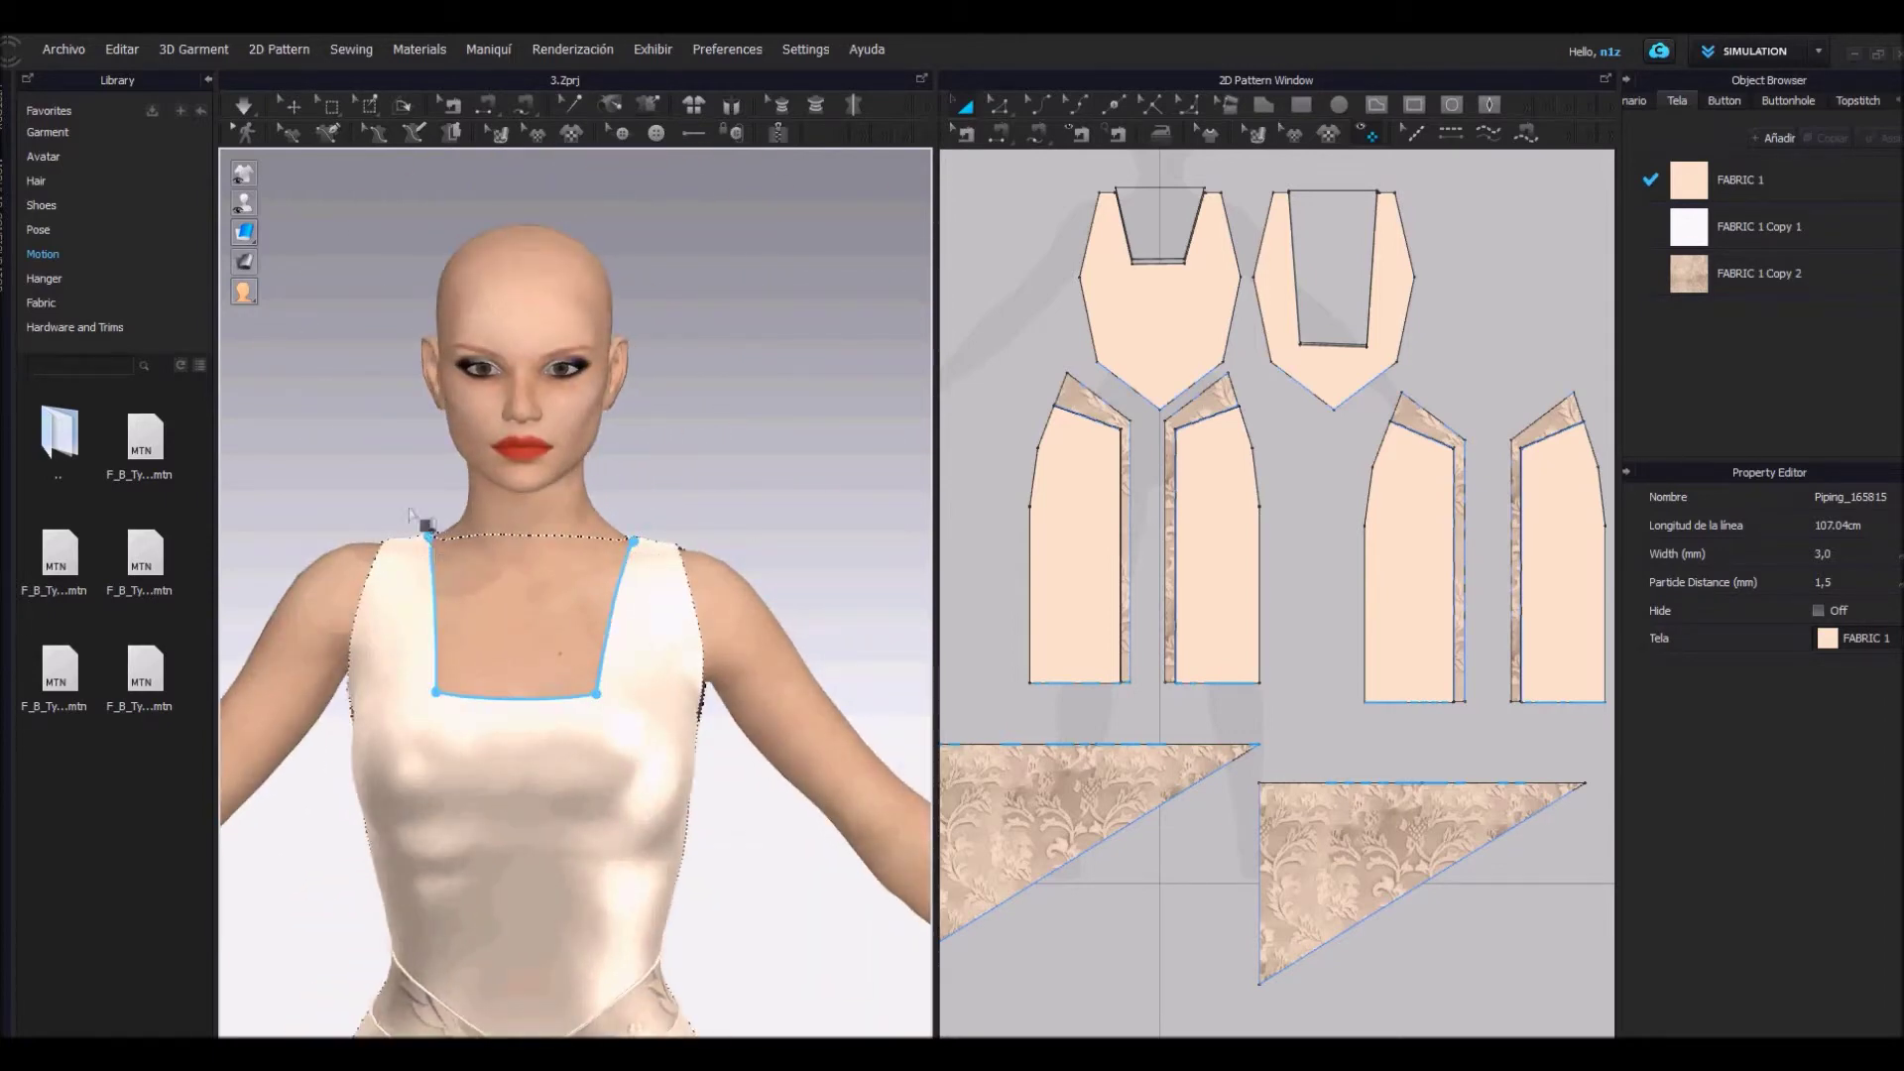
pyautogui.moveTo(427, 536); pyautogui.dragTo(472, 694, button='right')
pyautogui.moveTo(441, 927); pyautogui.dragTo(555, 787, button='right')
pyautogui.press('space')
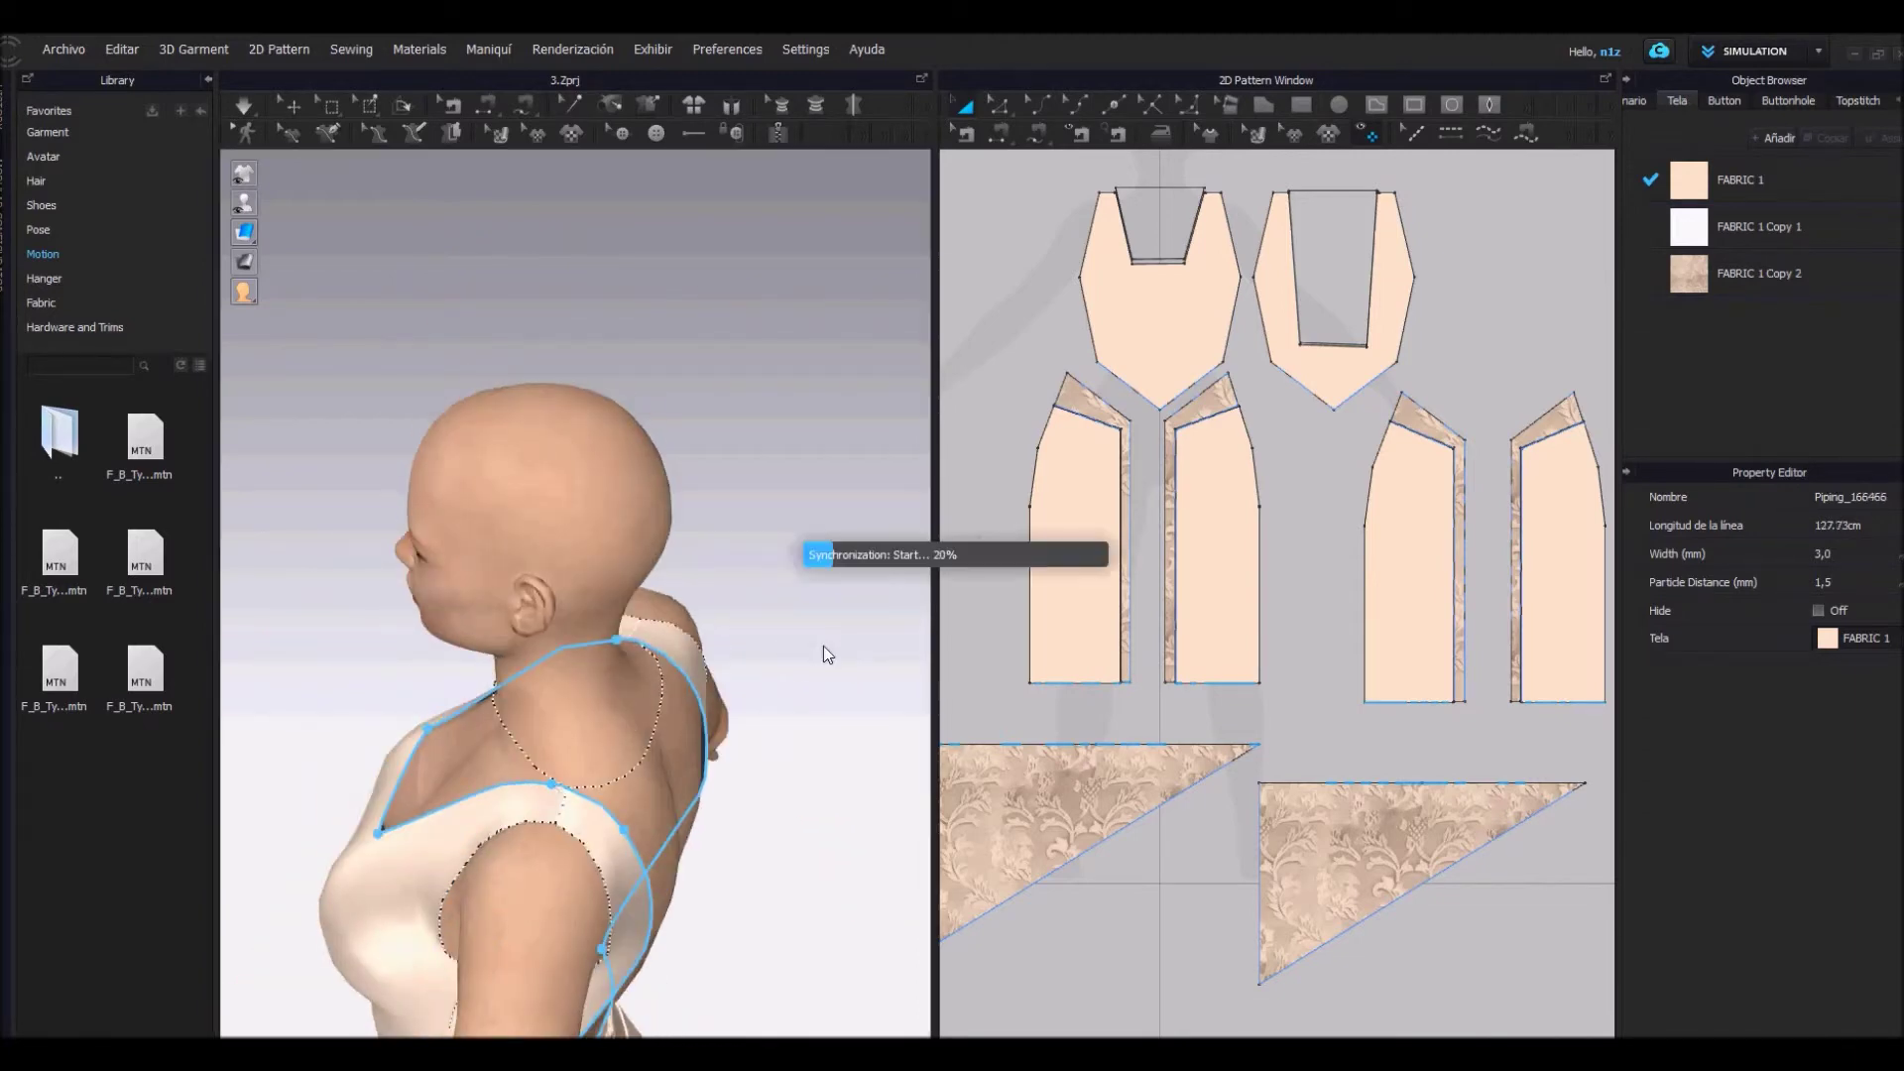
# Add piping around both armholes of the bodice
pyautogui.moveTo(826, 677); pyautogui.dragTo(594, 721, button='right')
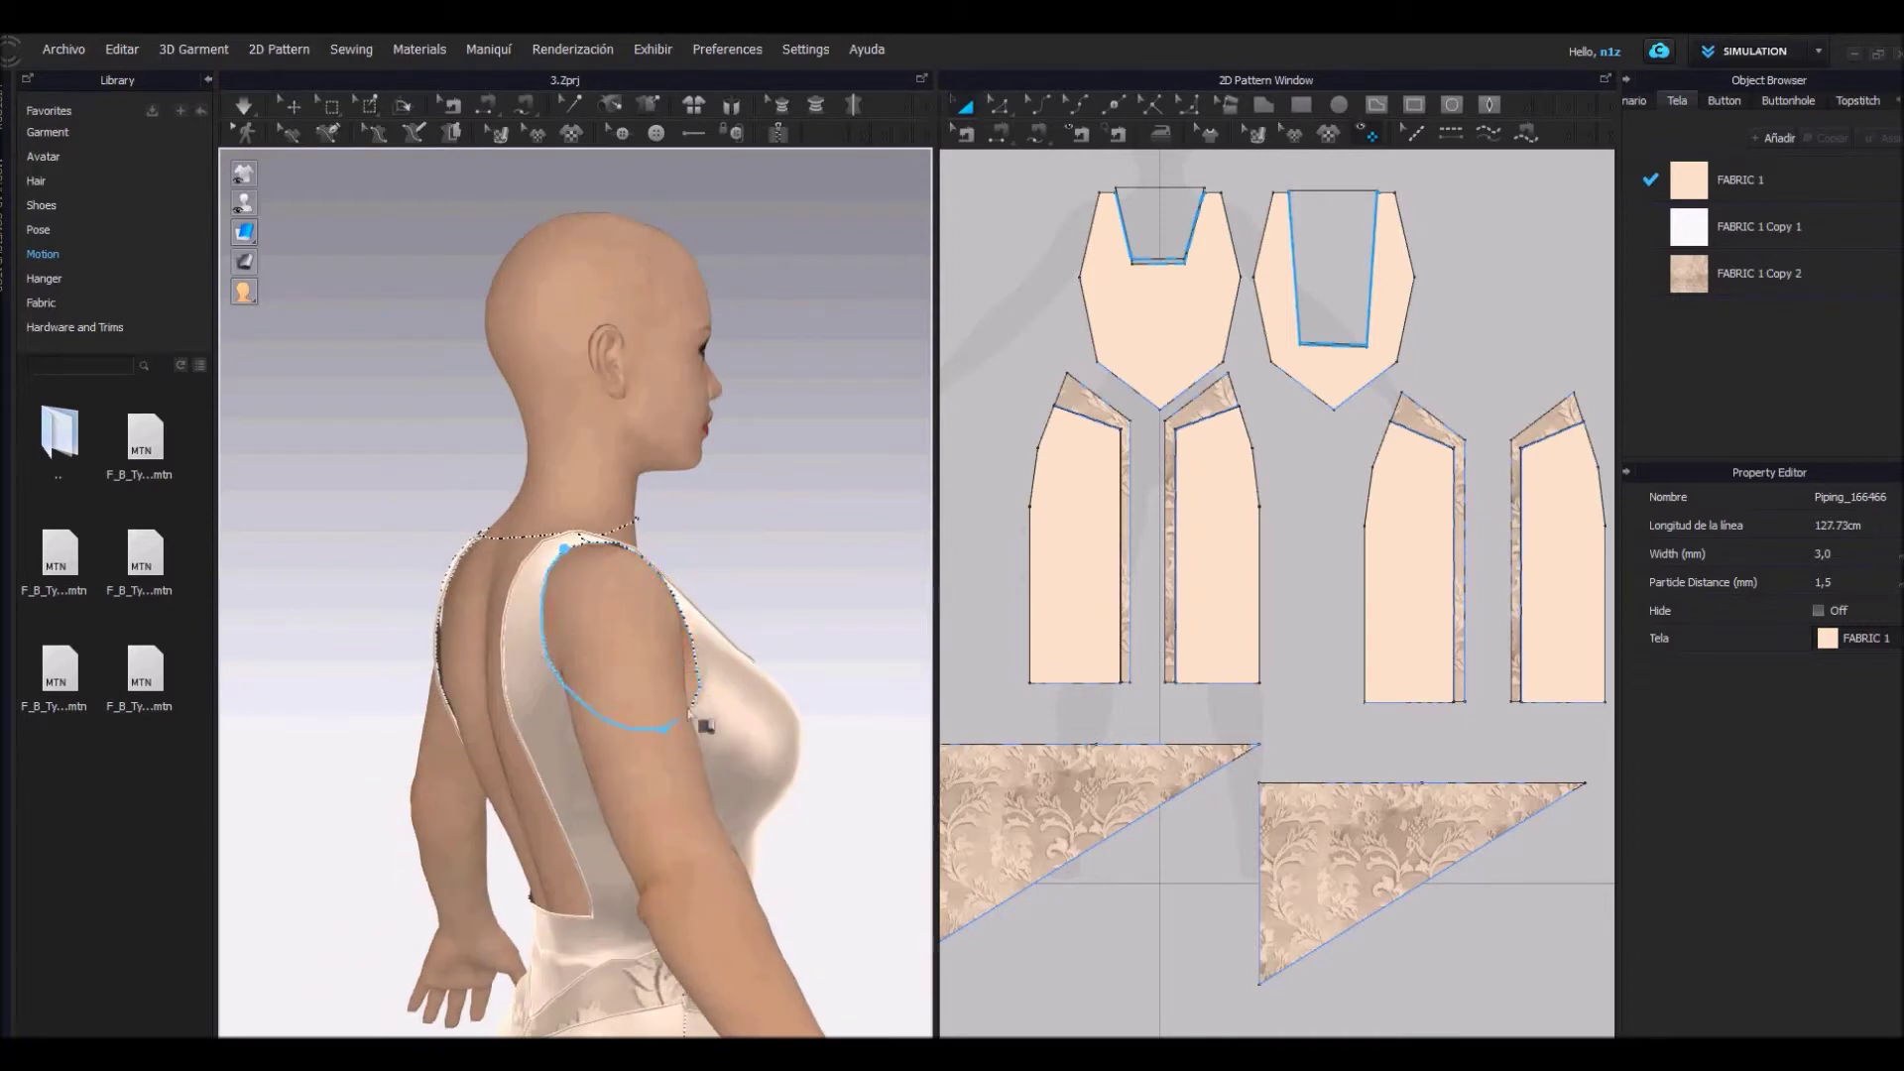
pyautogui.press('Return')
pyautogui.moveTo(871, 496); pyautogui.dragTo(685, 566, button='right')
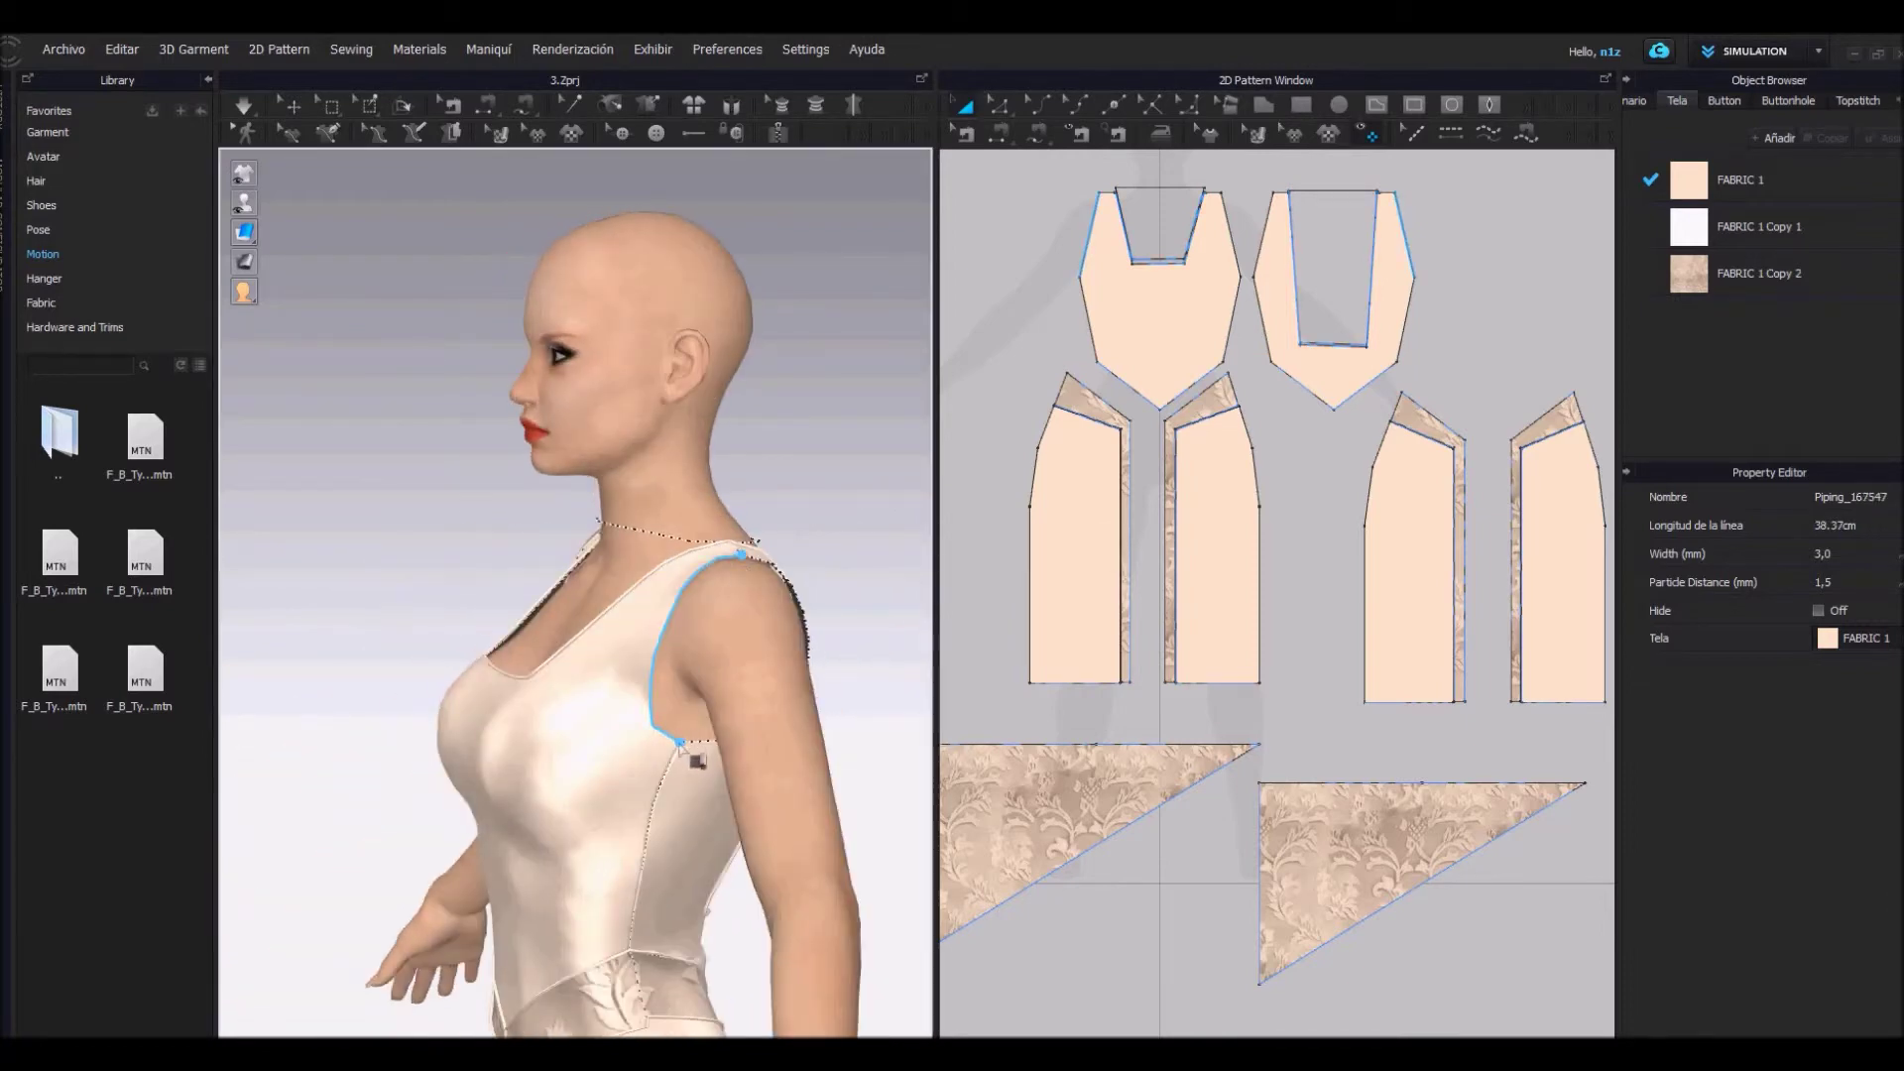
pyautogui.moveTo(680, 744); pyautogui.dragTo(502, 561, button='right')
pyautogui.press('Return')
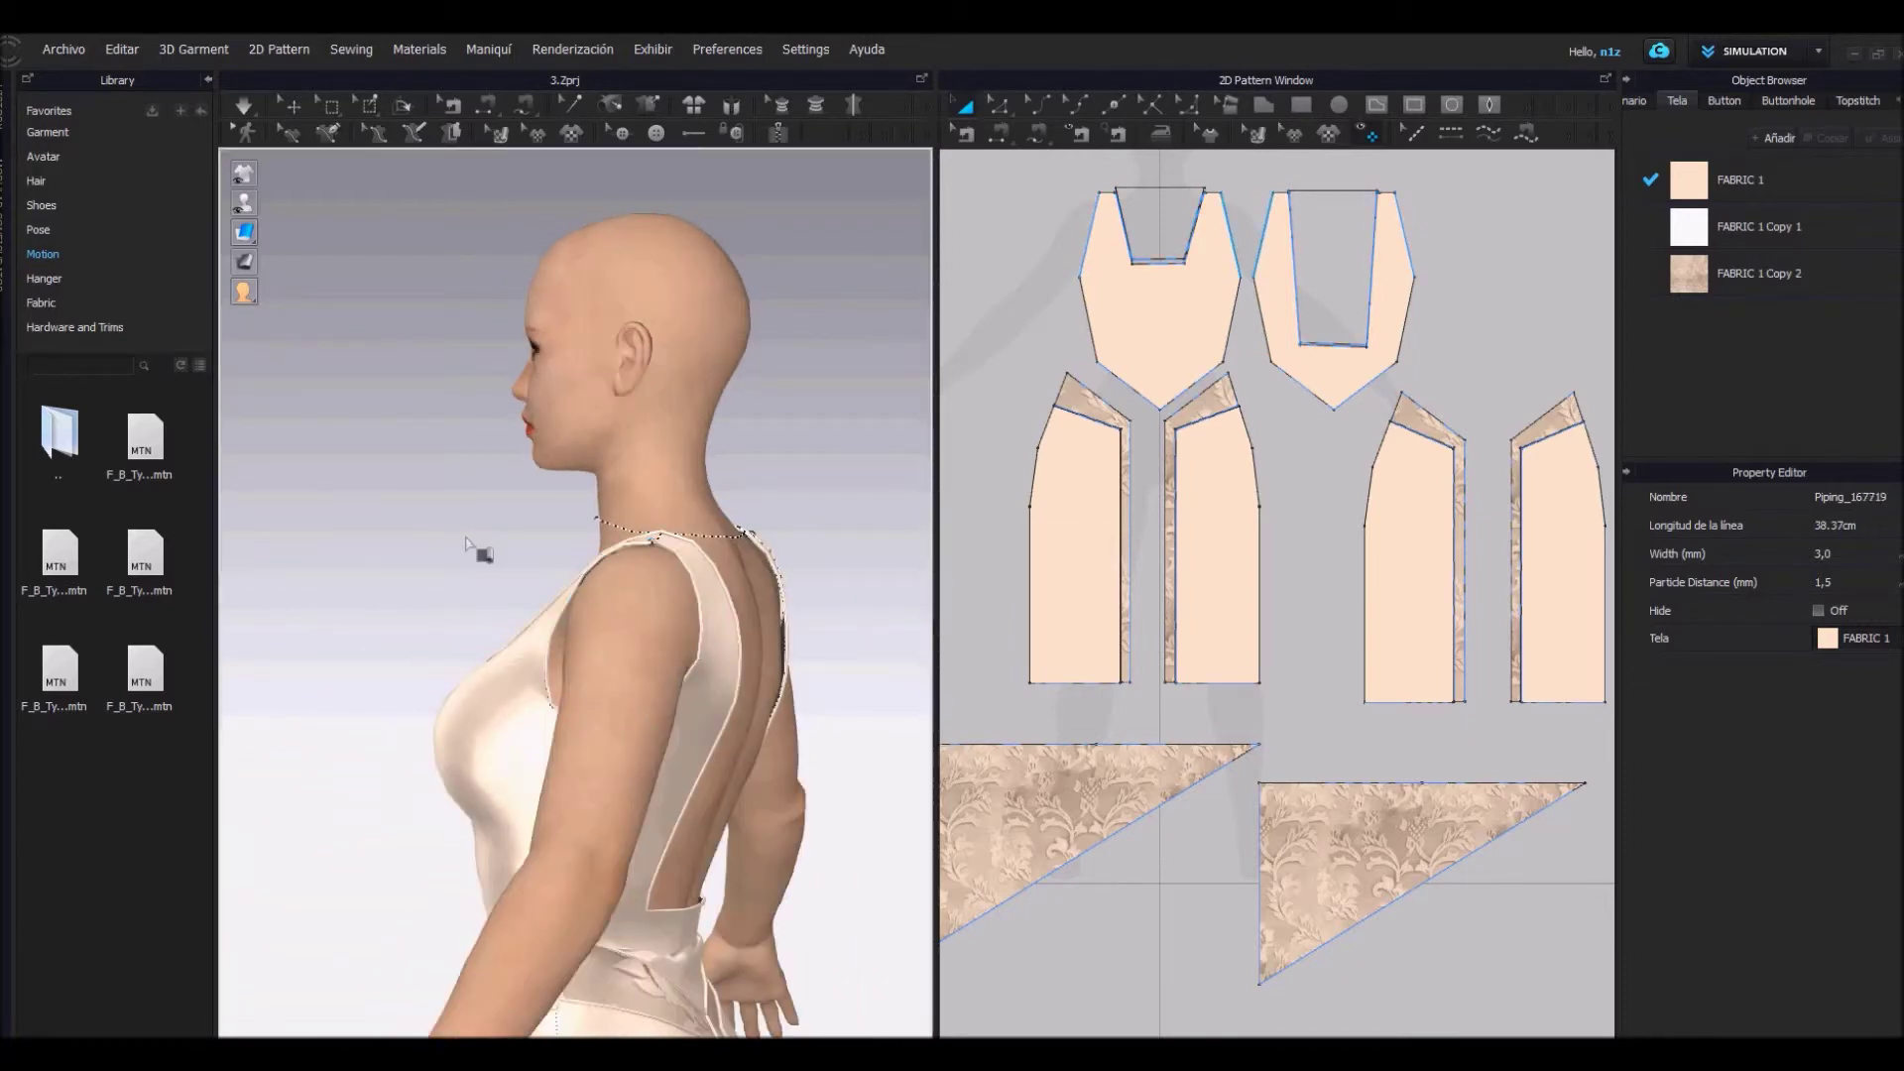
# Save the project over the existing project file and restart the garment simulation
pyautogui.press('2')
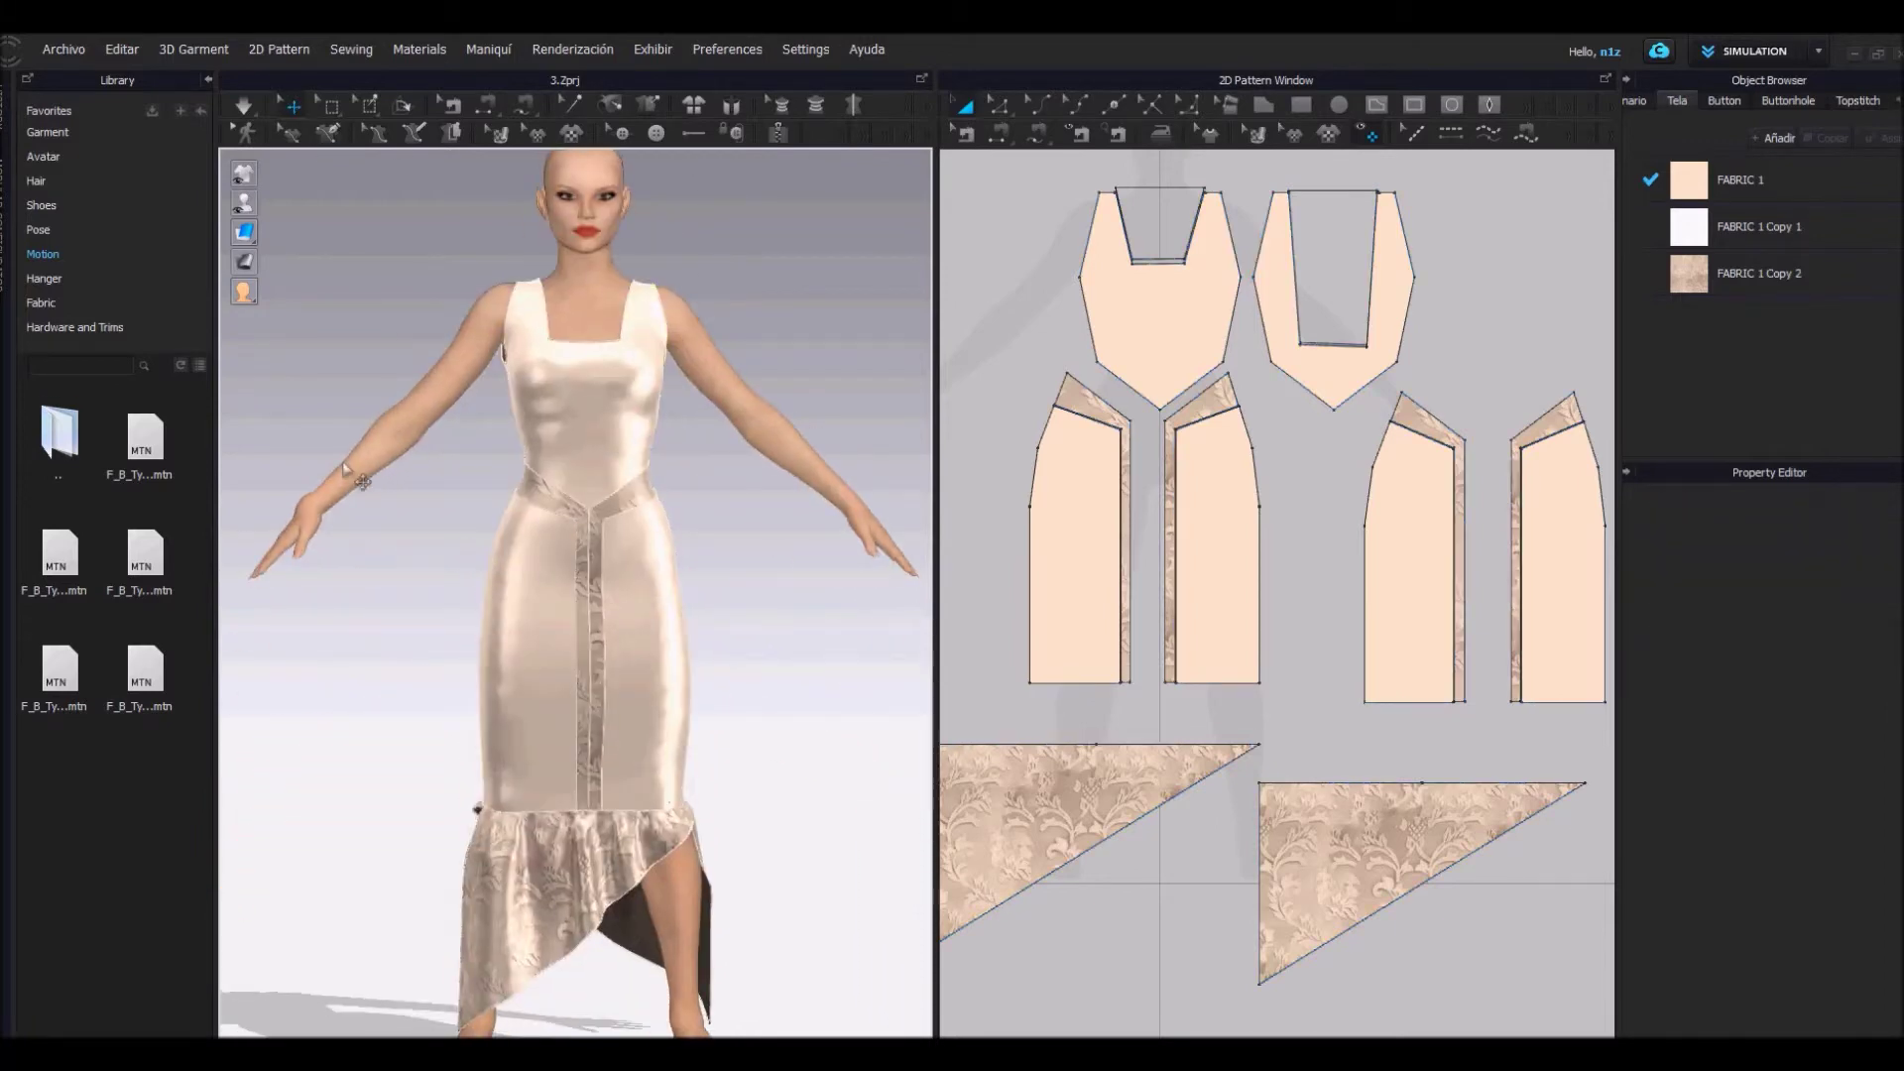
pyautogui.moveTo(789, 575)
pyautogui.mouseDown(button='right')
pyautogui.moveTo(340, 565)
pyautogui.moveTo(776, 565)
pyautogui.mouseUp(button='right')
pyautogui.scroll(-2, 744, 570)
pyautogui.click(64, 48)
pyautogui.moveTo(97, 193)
pyautogui.click(288, 194)
pyautogui.click(647, 306)
pyautogui.click(784, 543)
pyautogui.click(1005, 565)
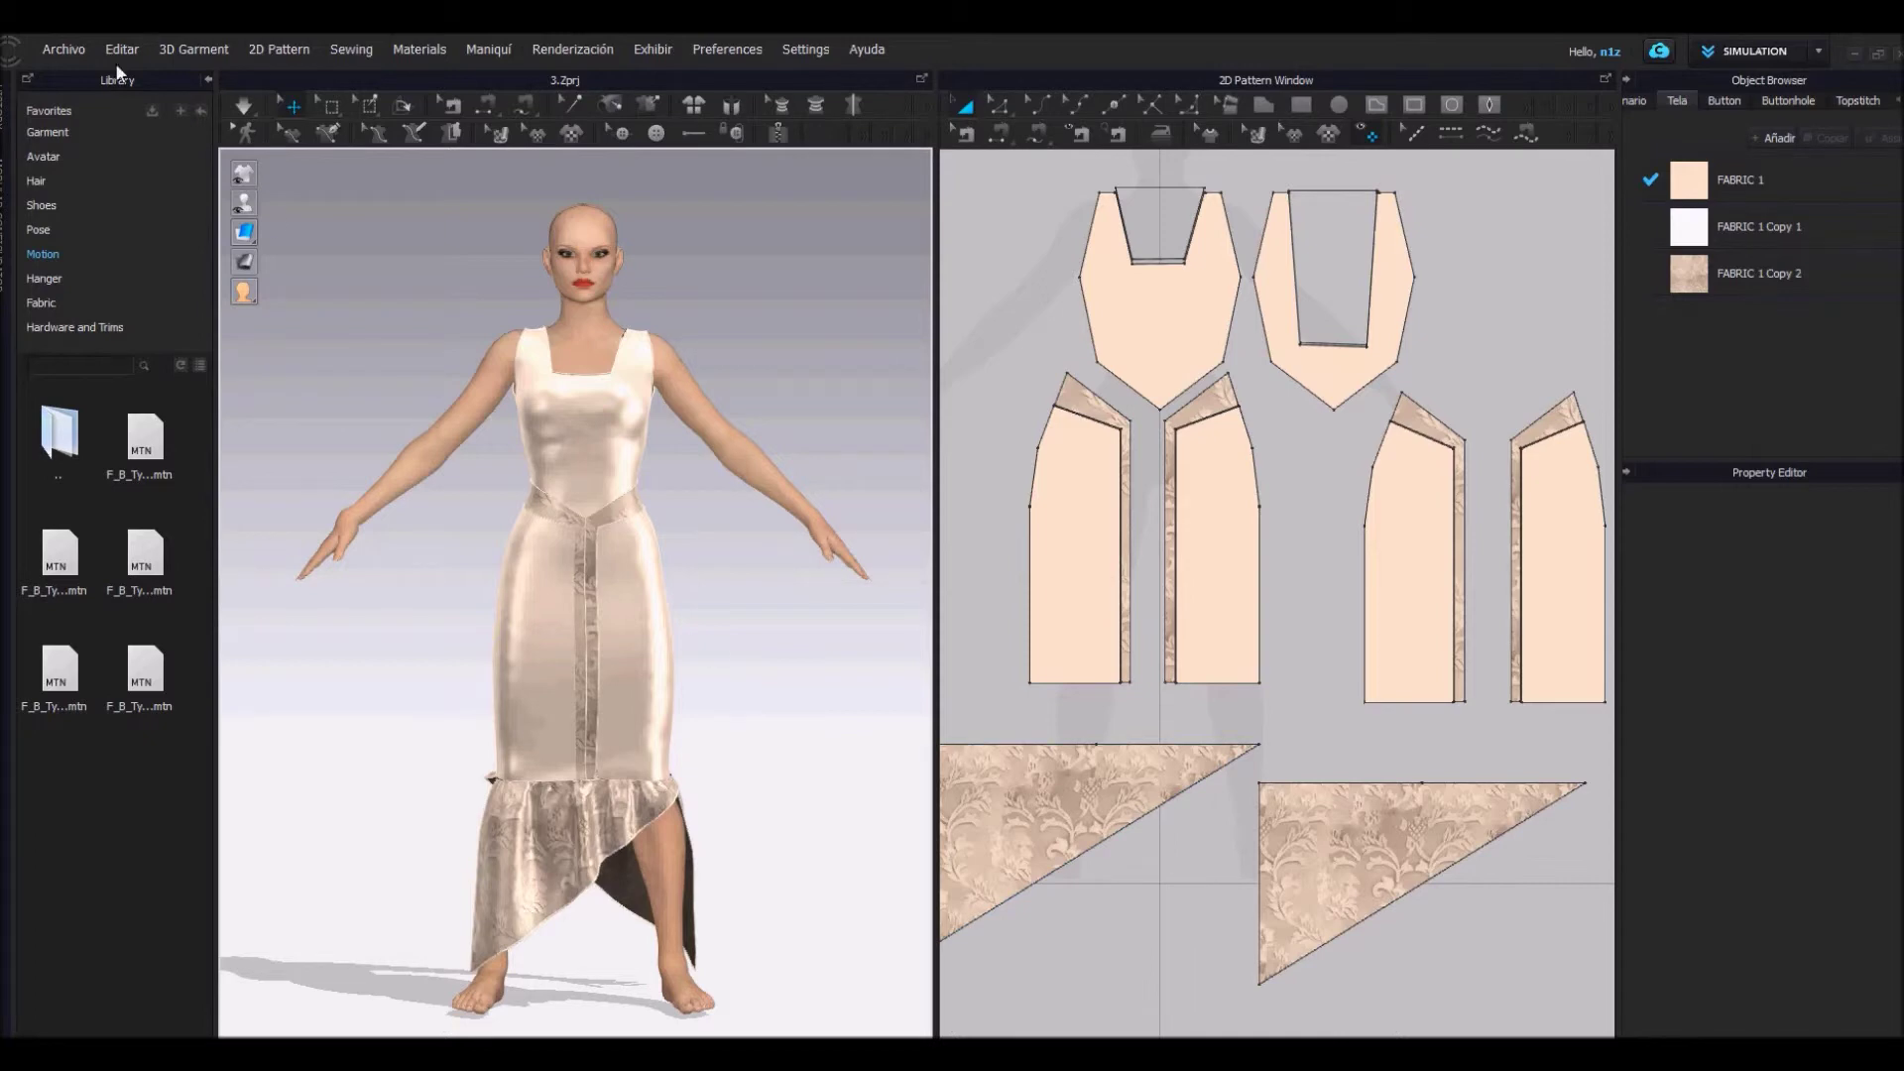
pyautogui.click(862, 591)
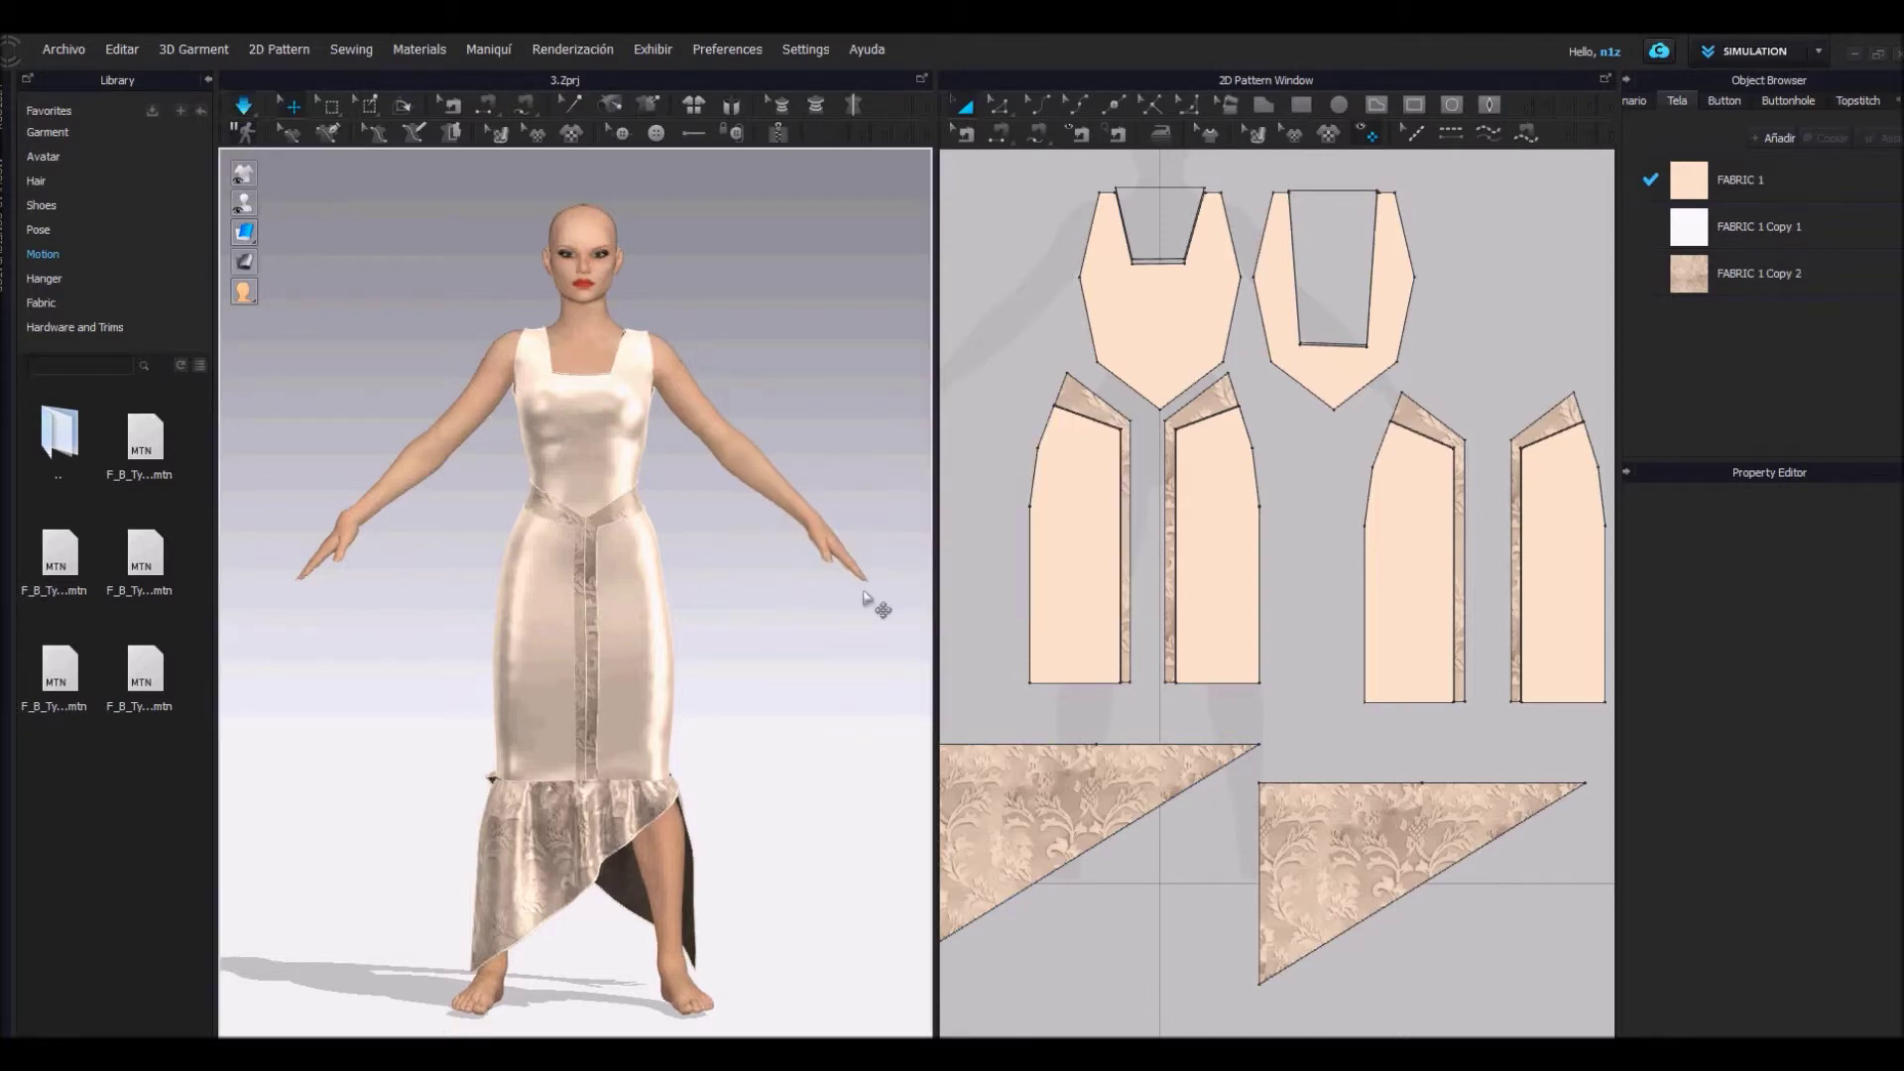